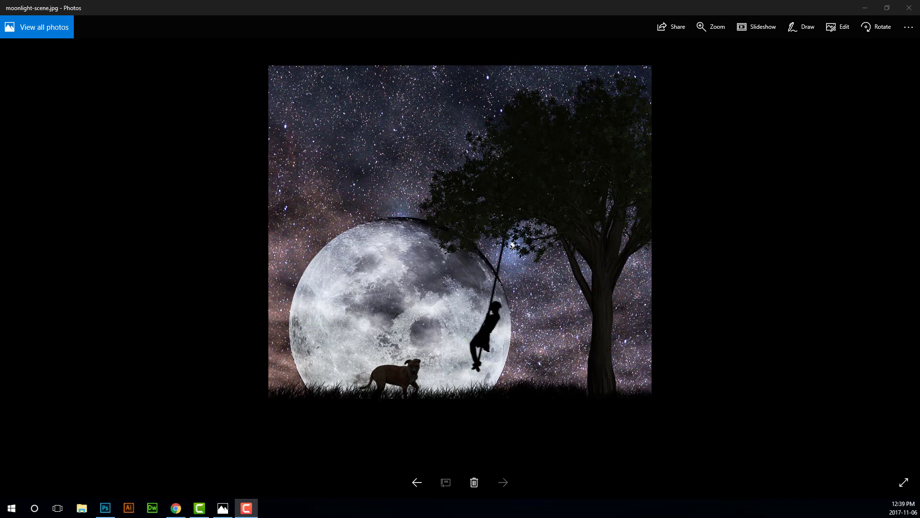
- Switch to Photoshop and create a new document 3000 pixels wide and 2000 pixels high at 300 pixels/inch
click(865, 8)
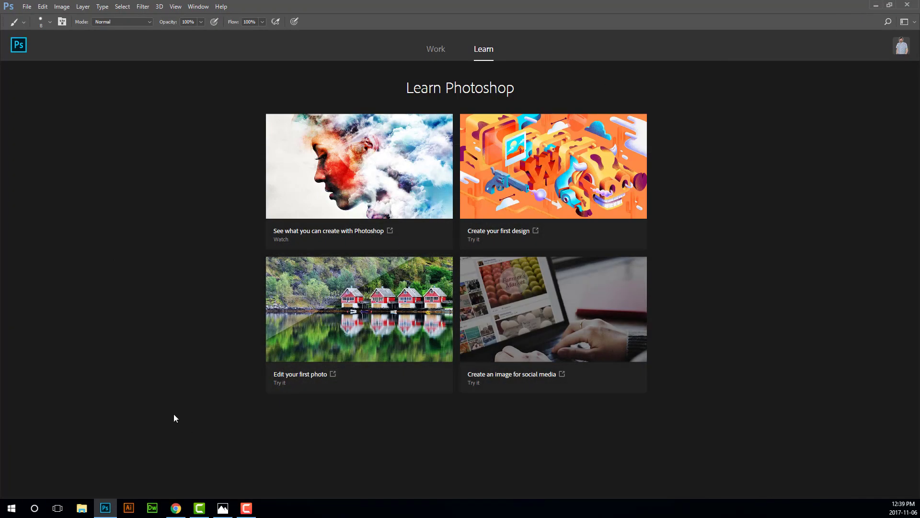
click(27, 7)
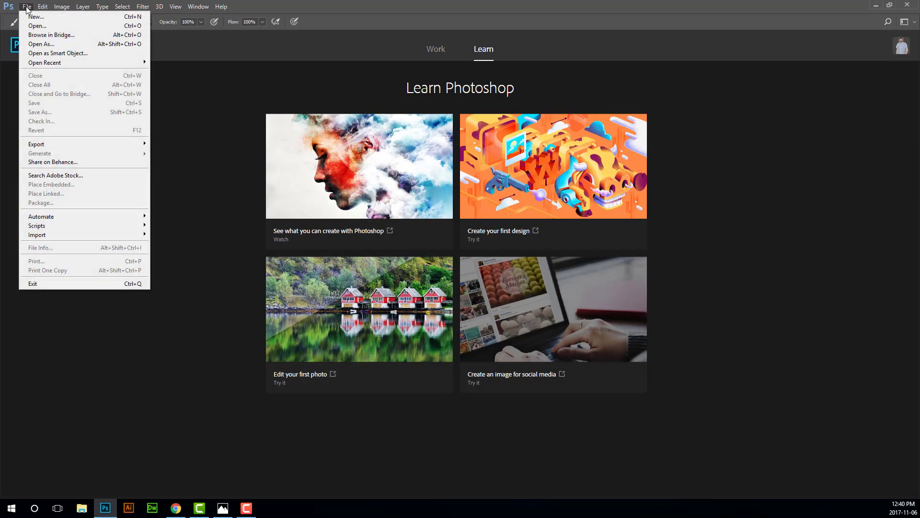
click(34, 16)
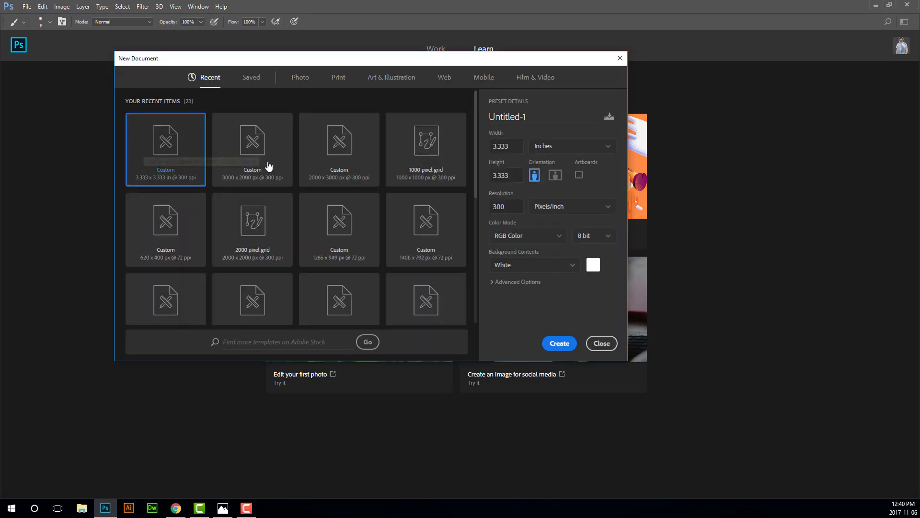
click(560, 144)
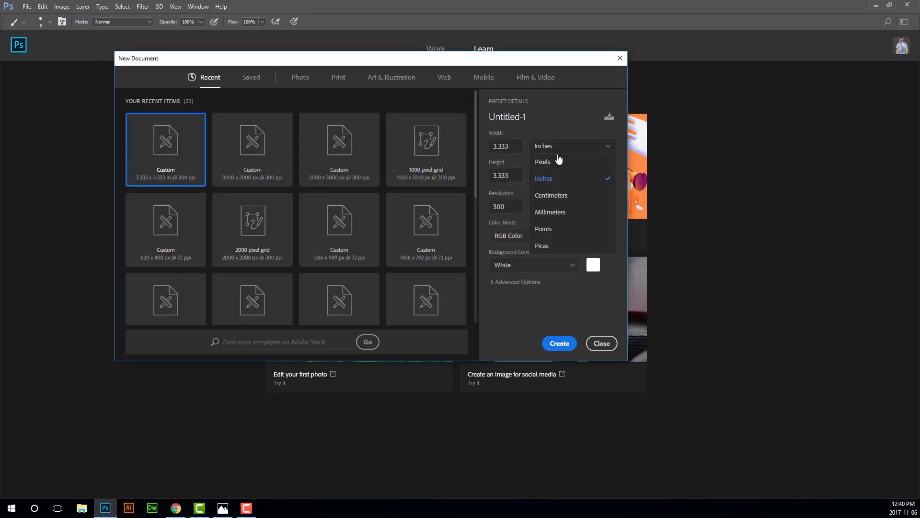
click(565, 161)
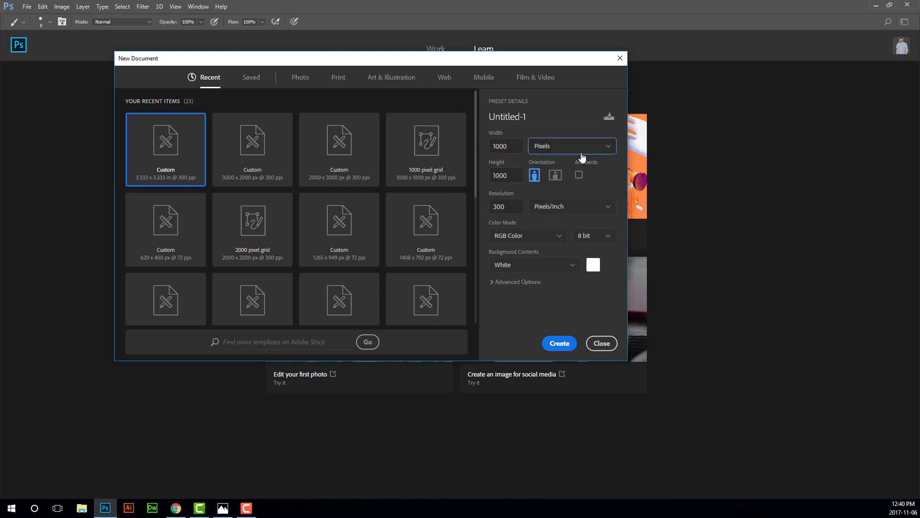
double_click(520, 146)
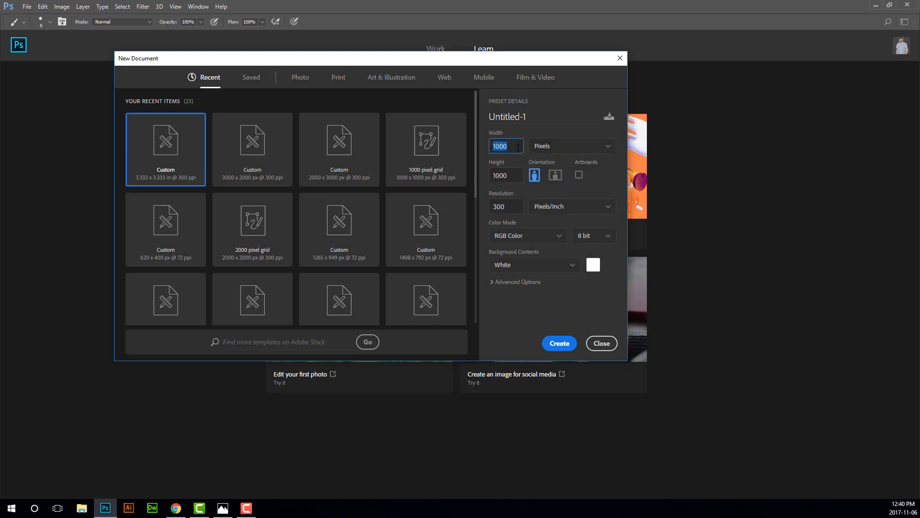
text(3000)
double_click(514, 175)
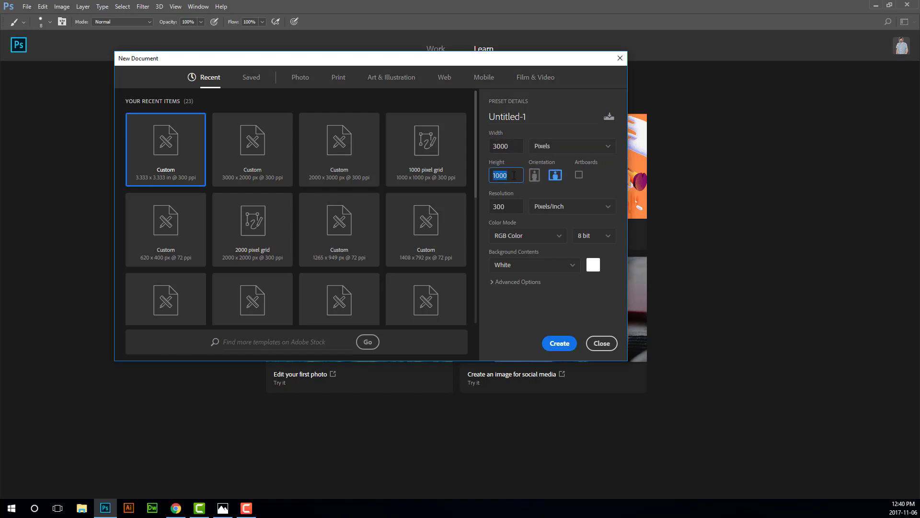
text(2000)
double_click(512, 206)
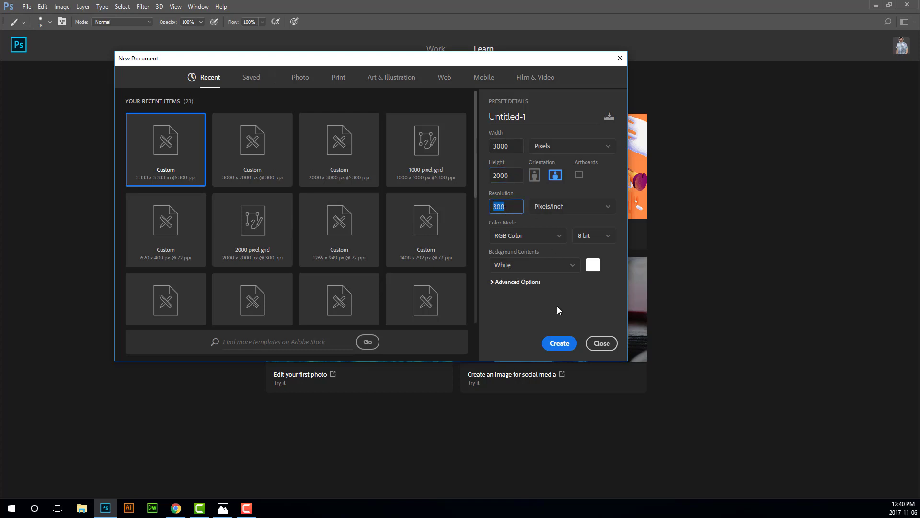
click(559, 343)
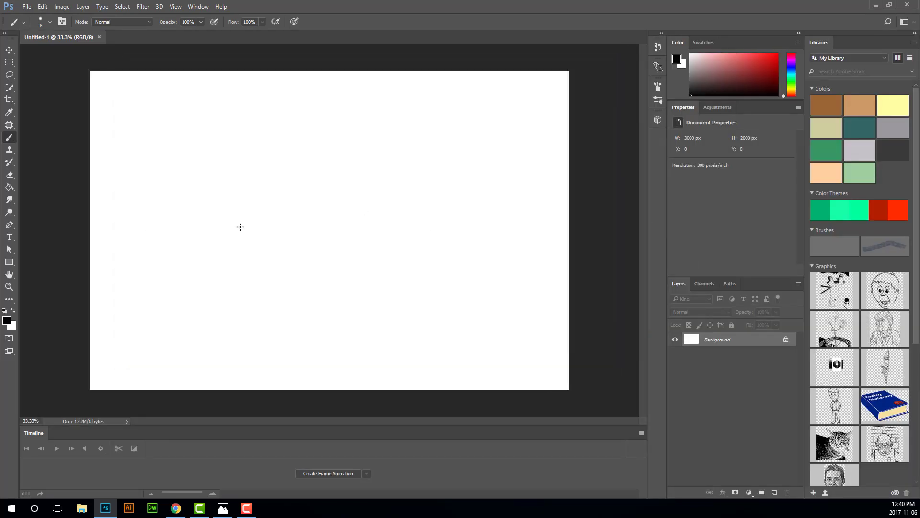
- Unlock the Background layer and rename it "background"
click(785, 340)
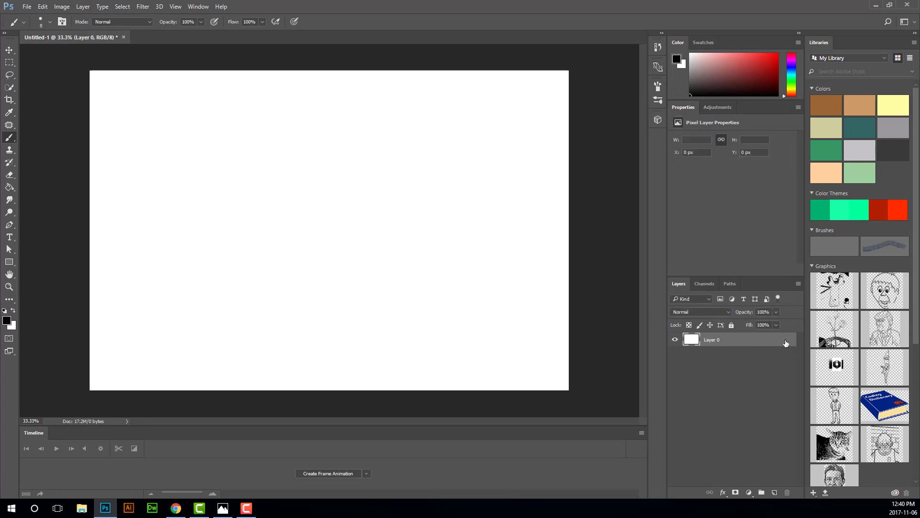
double_click(711, 341)
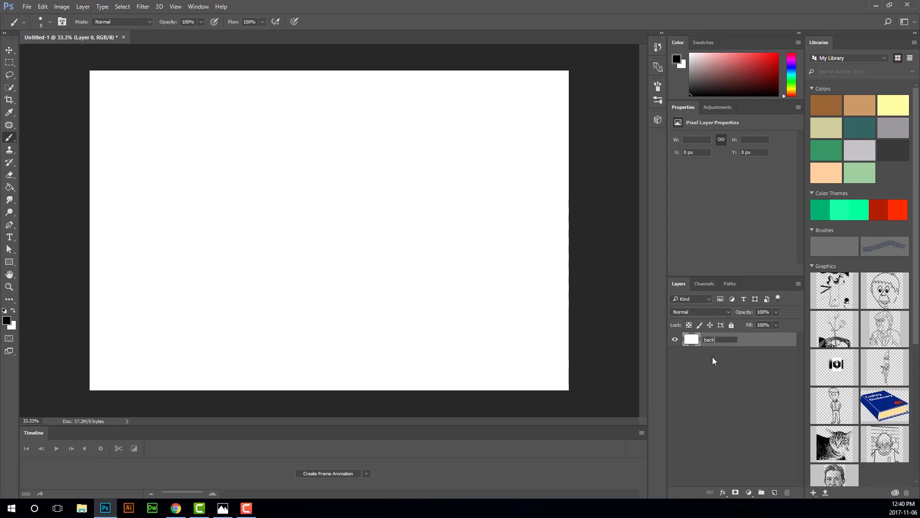
text(background)
key(Return)
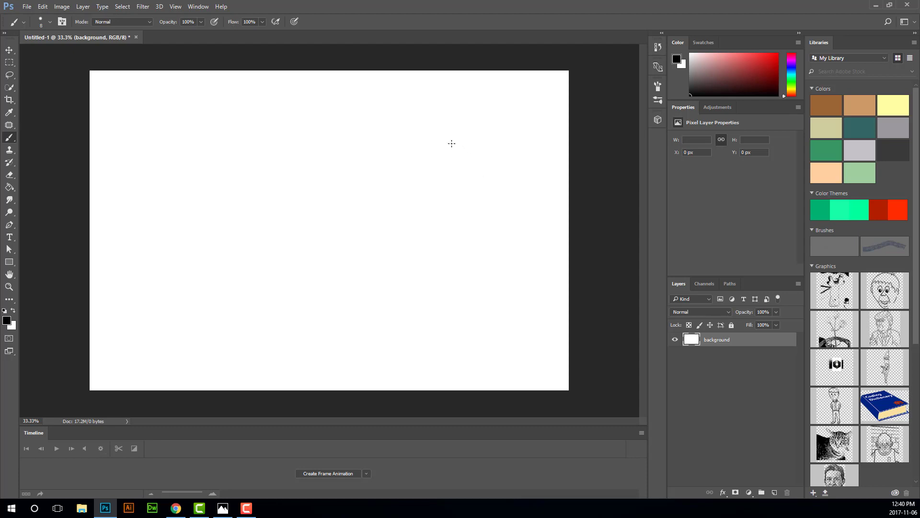
- Add a Gradient Overlay layer style to the background layer using the Red, Green preset
click(83, 6)
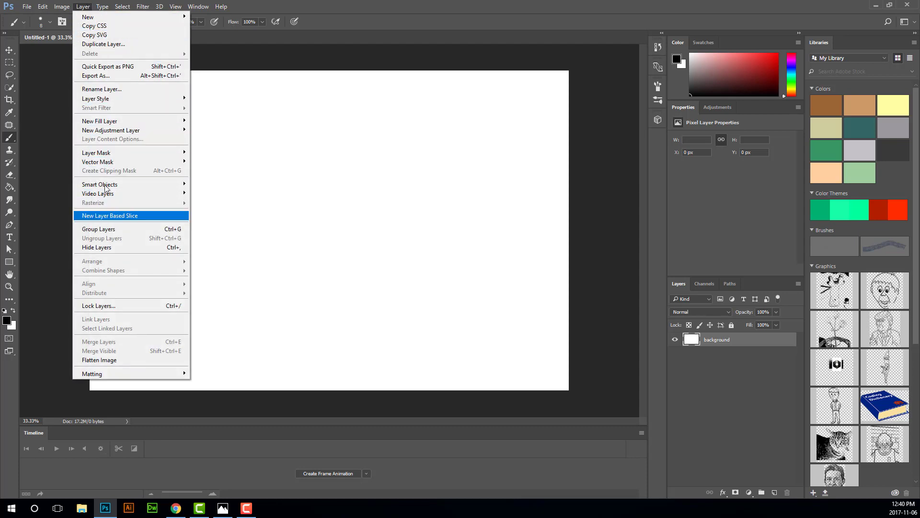
mouse_move(106, 101)
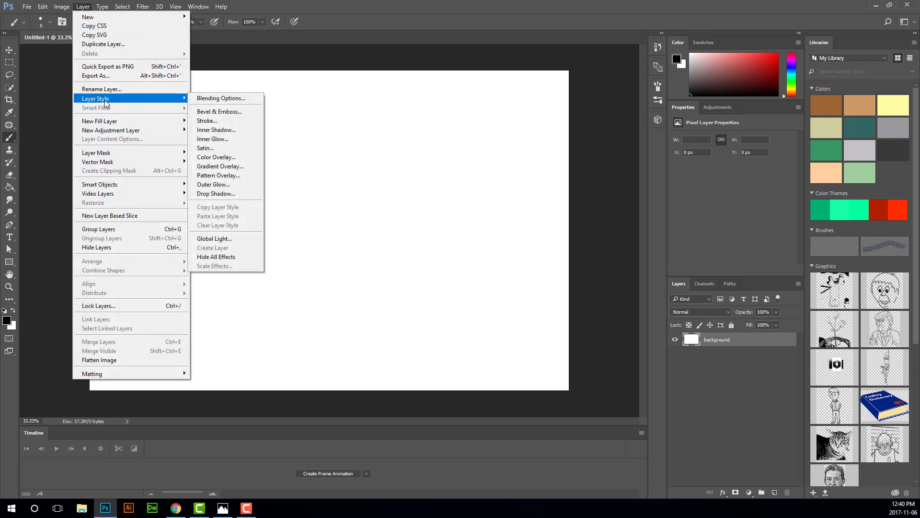
click(228, 167)
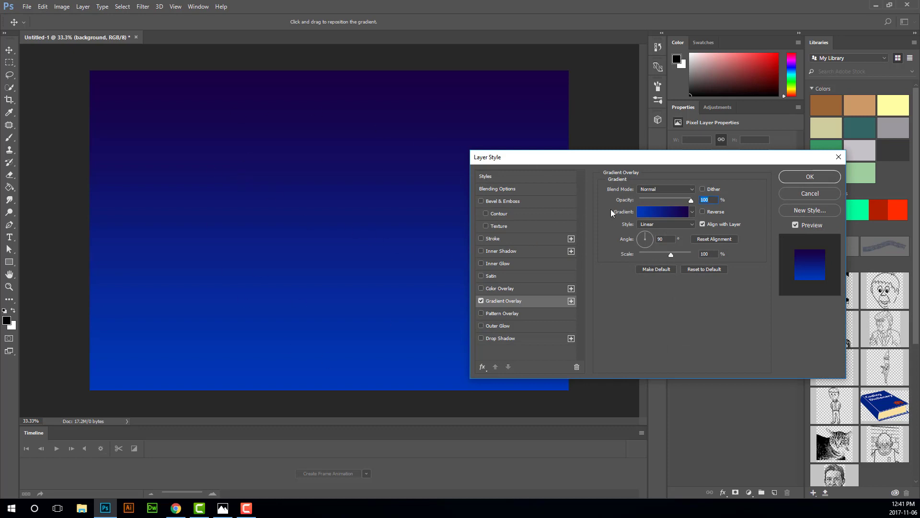
click(693, 212)
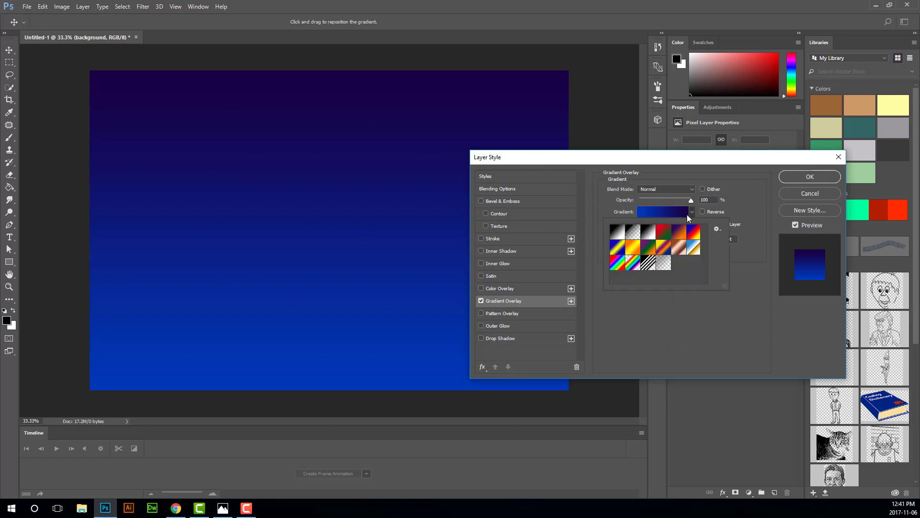
click(664, 232)
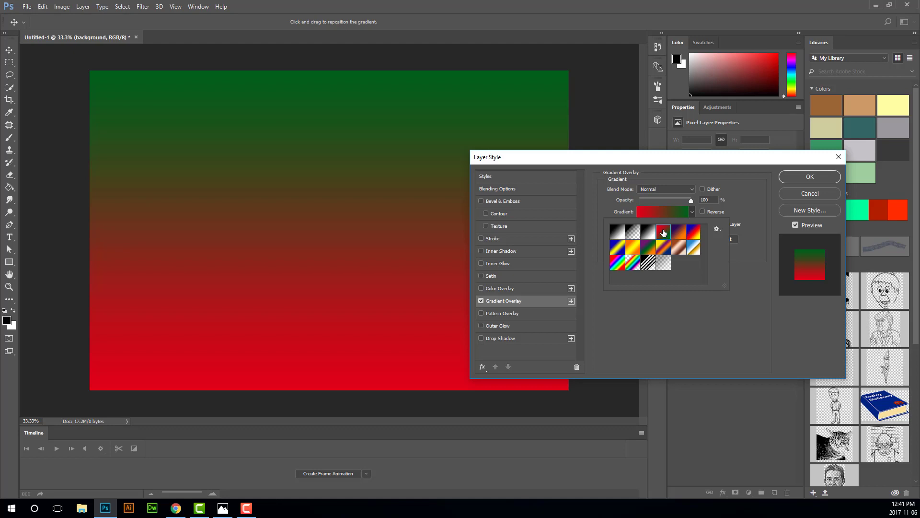
click(692, 215)
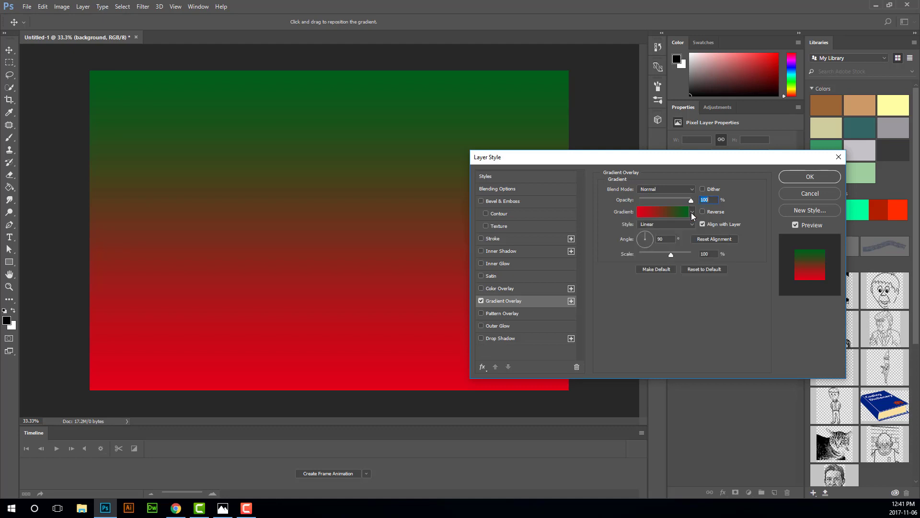
- Change the gradient's red starting stop to blue (0019b2) in the Gradient Editor
click(658, 212)
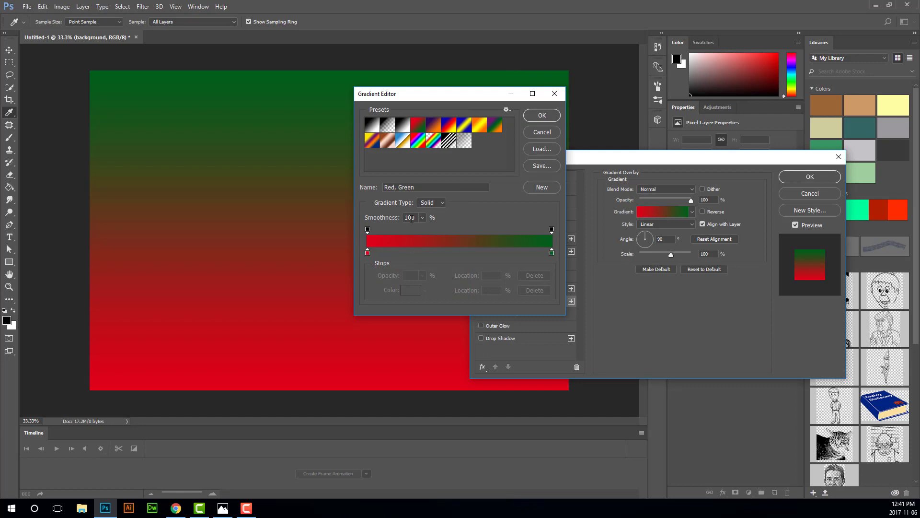
click(368, 253)
double_click(367, 254)
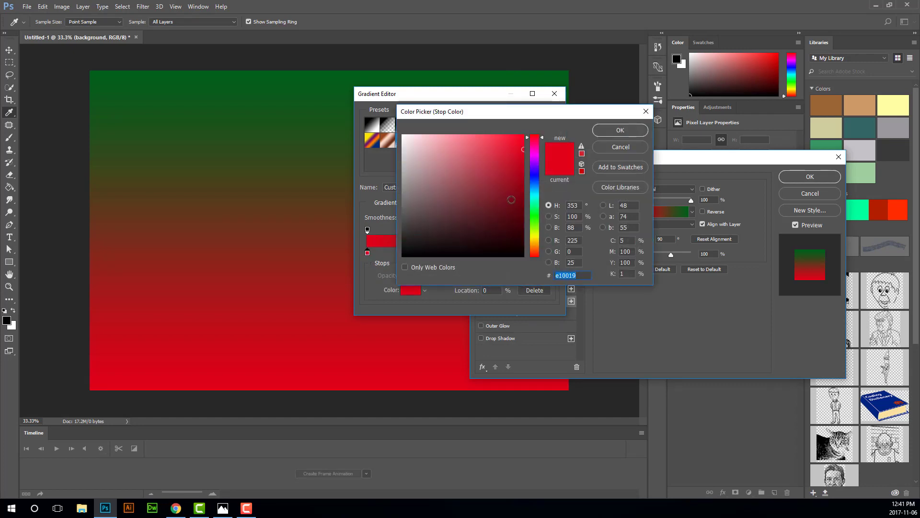
mouse_move(534, 190)
mouse_down()
mouse_move(529, 153)
mouse_move(524, 171)
mouse_up()
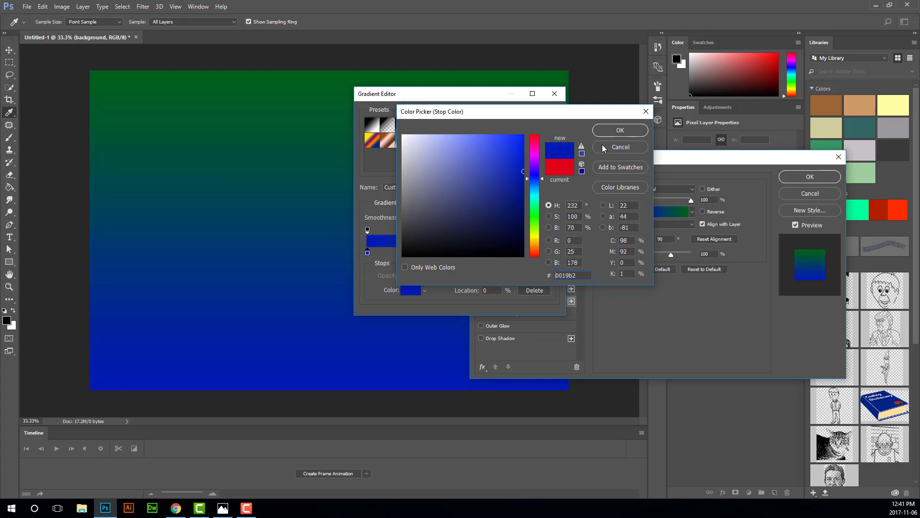
click(620, 130)
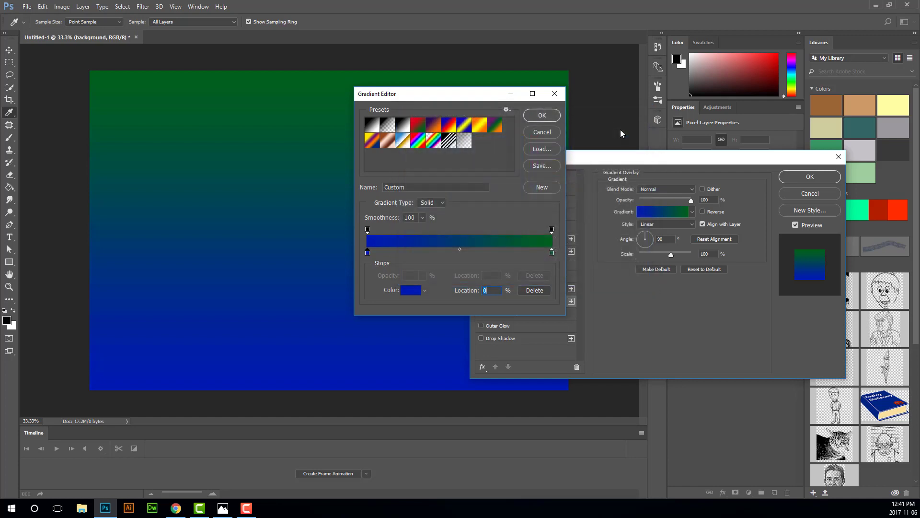
- Change the gradient's green end stop to dark purple and apply the Gradient Overlay
click(552, 253)
double_click(552, 252)
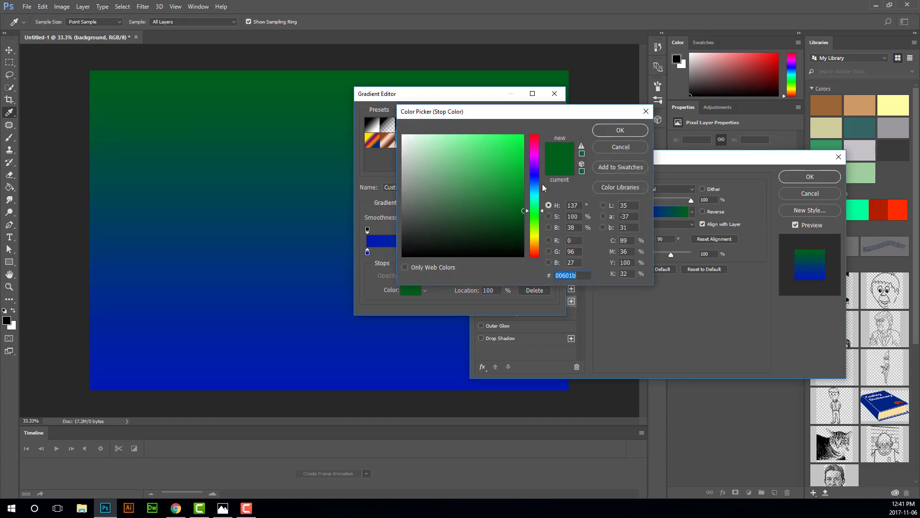
mouse_move(542, 211)
mouse_down()
mouse_move(542, 159)
mouse_move(521, 191)
mouse_move(522, 218)
mouse_up()
click(520, 189)
click(608, 131)
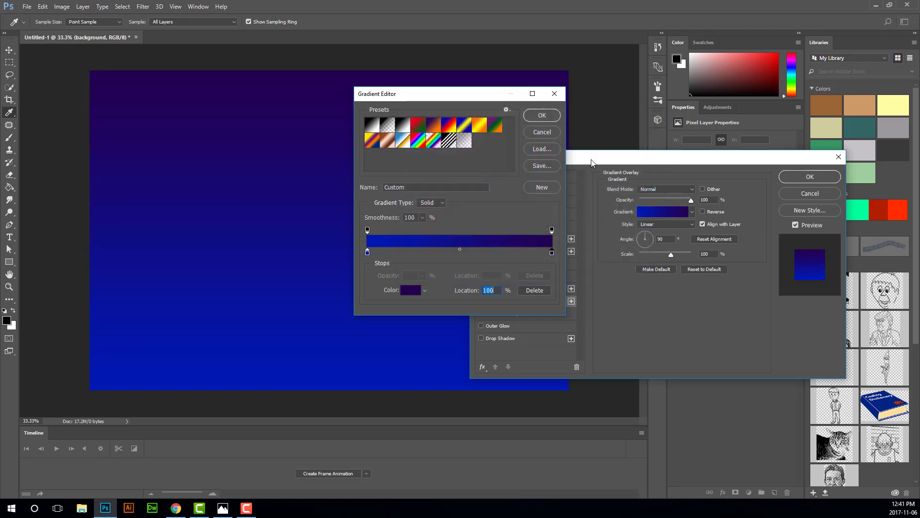
click(556, 117)
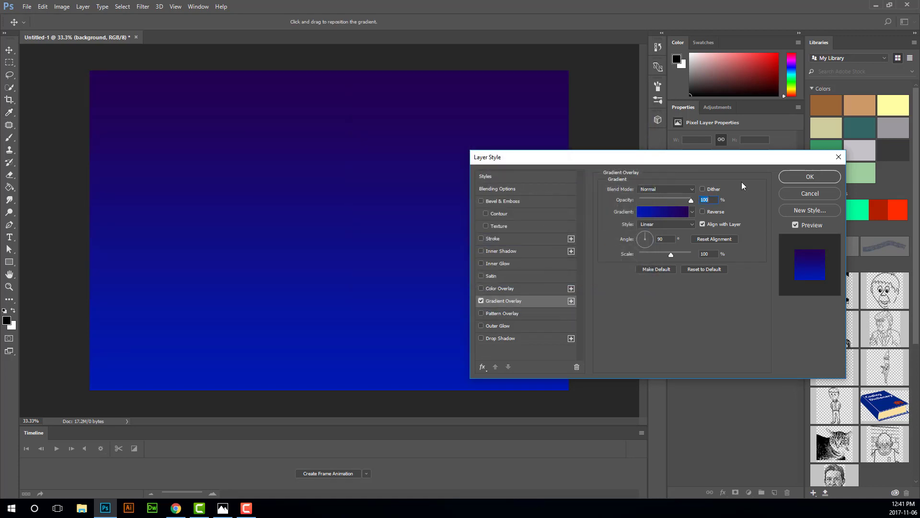
click(808, 177)
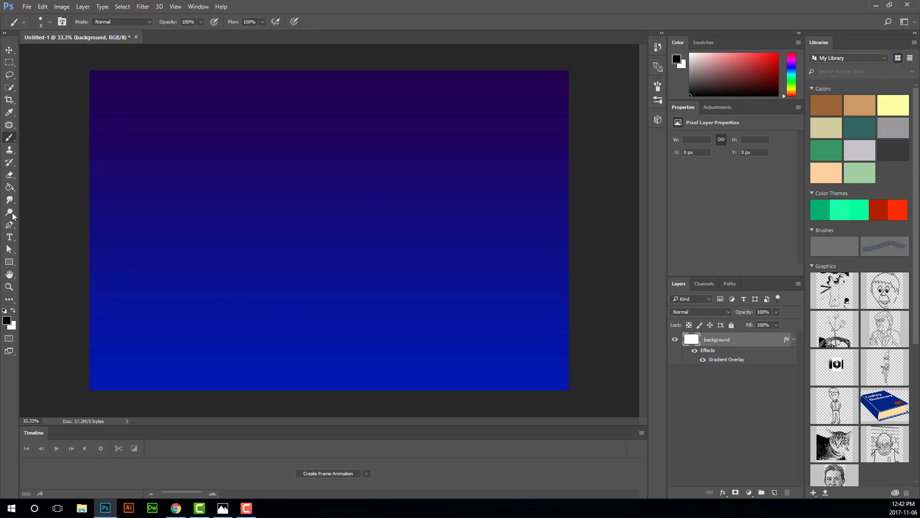
- Draw a black rectangle about 3045 by 300 px across the bottom of the canvas and name its layer "horizon"
click(10, 265)
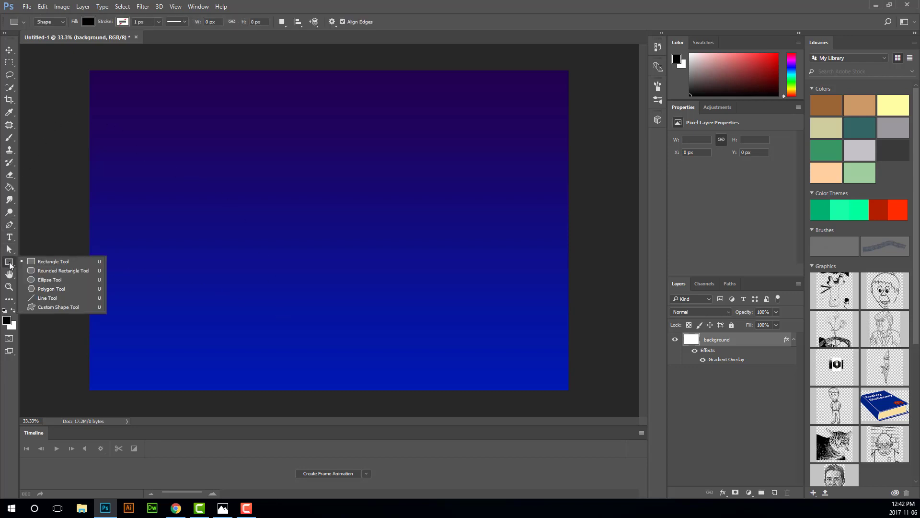
click(45, 307)
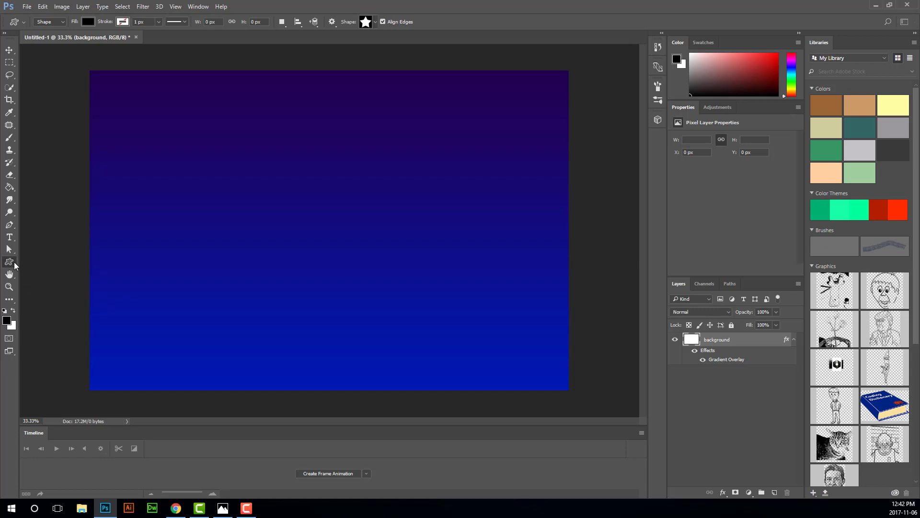
click(12, 263)
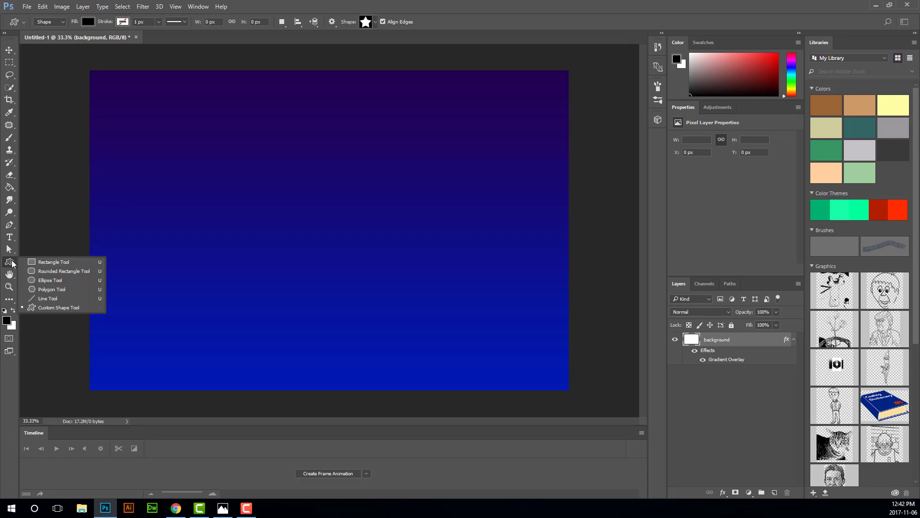
click(52, 262)
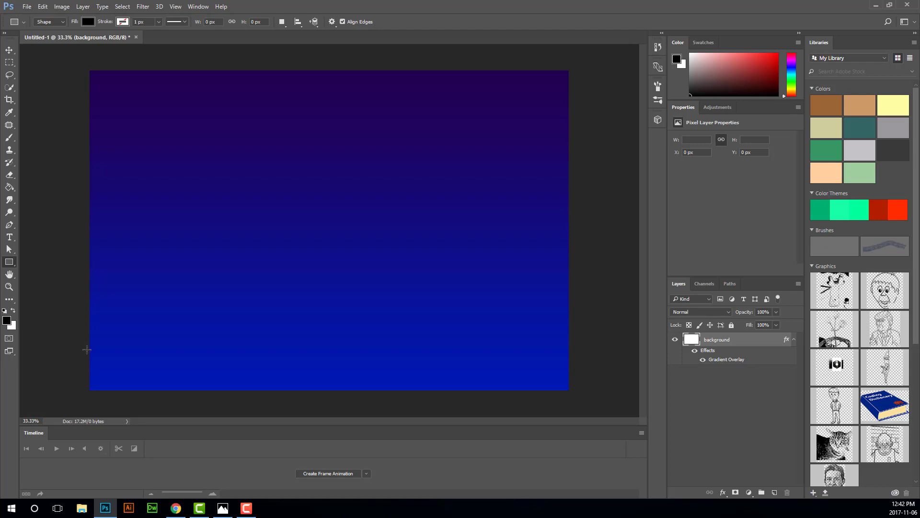
drag(85, 345, 572, 392)
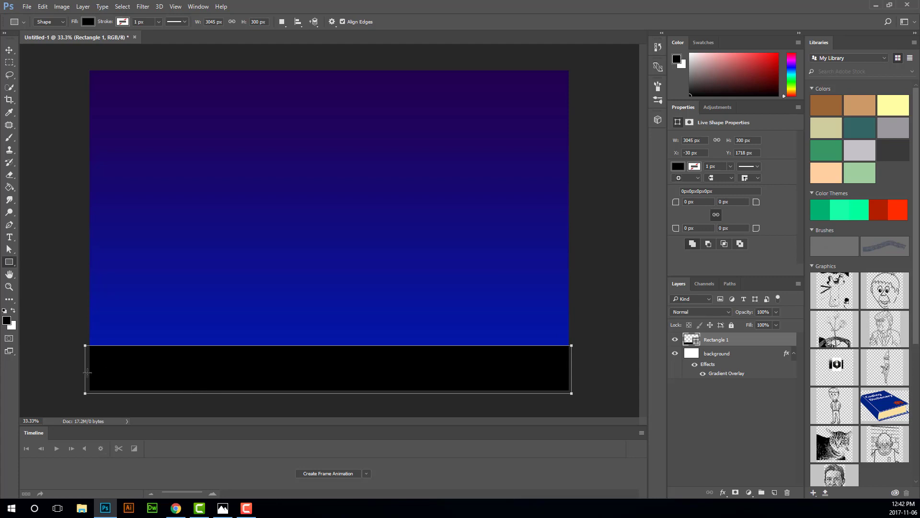
double_click(718, 340)
text(horizon)
key(Return)
- Add a new layer above the horizon layer and name it "tree"
click(775, 492)
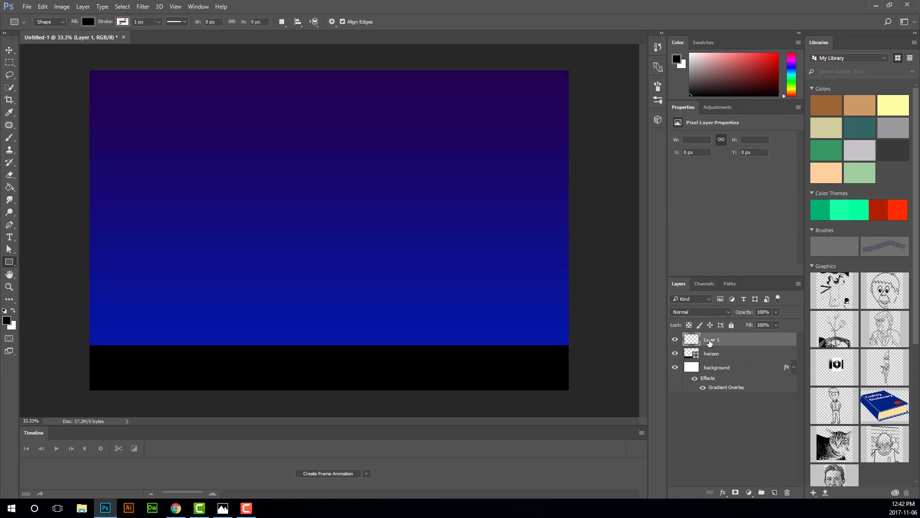
double_click(708, 340)
text(tree)
key(Return)
- Open the Tree render filter for the tree layer
click(143, 7)
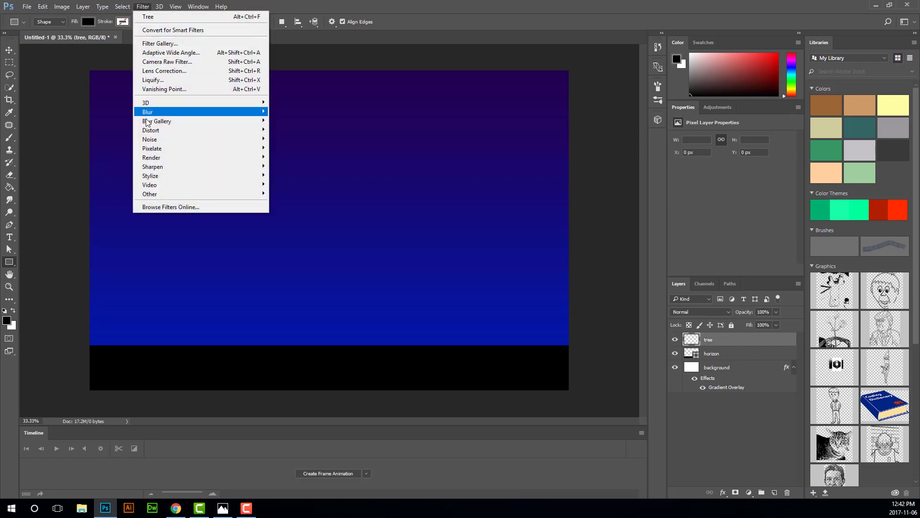
mouse_move(262, 158)
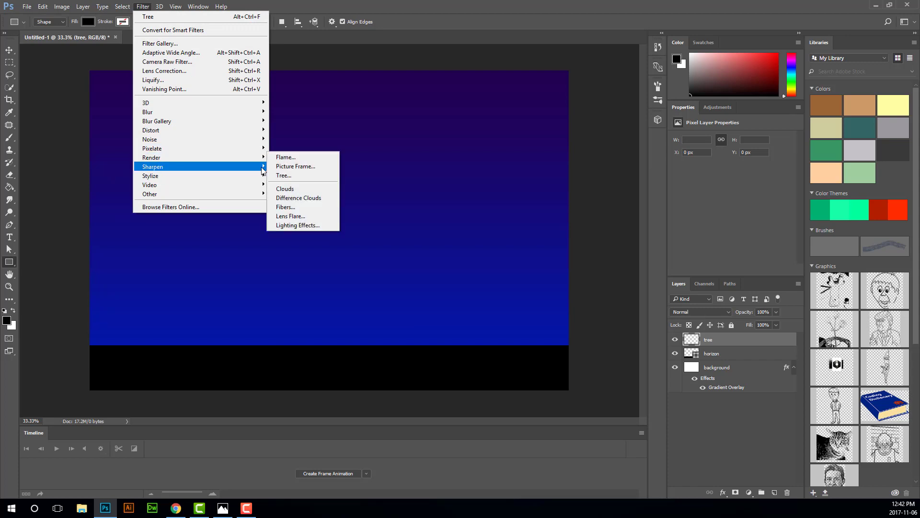
click(291, 176)
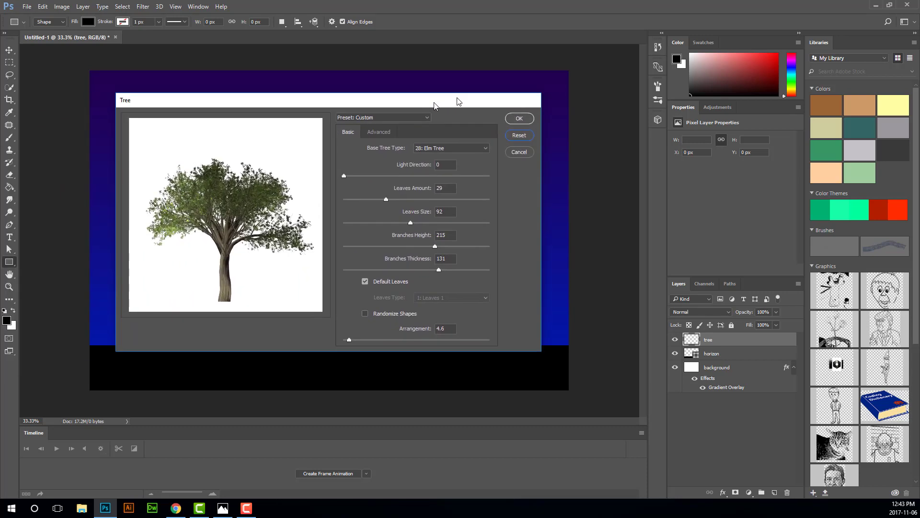
- Try the Oak Tree, Redwood, Ginko Tree and Populus Nigra base tree types in the Tree filter
click(490, 145)
click(485, 149)
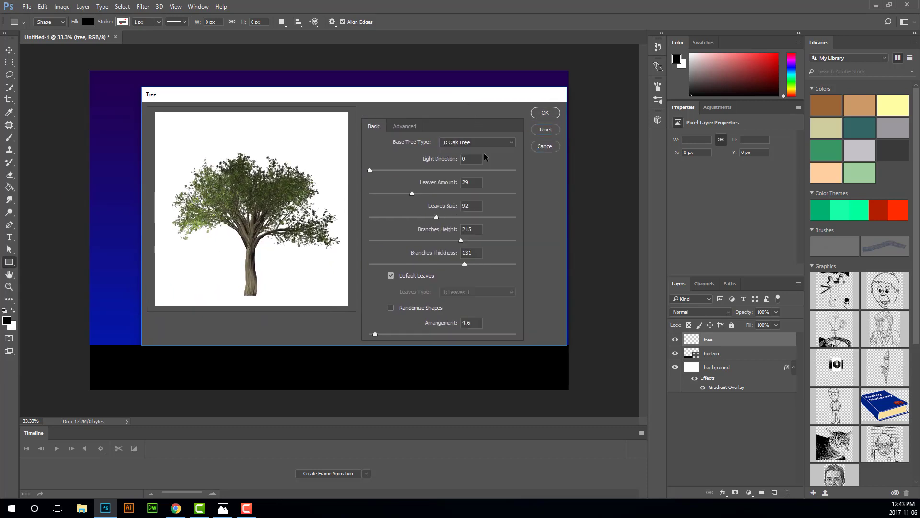
click(482, 148)
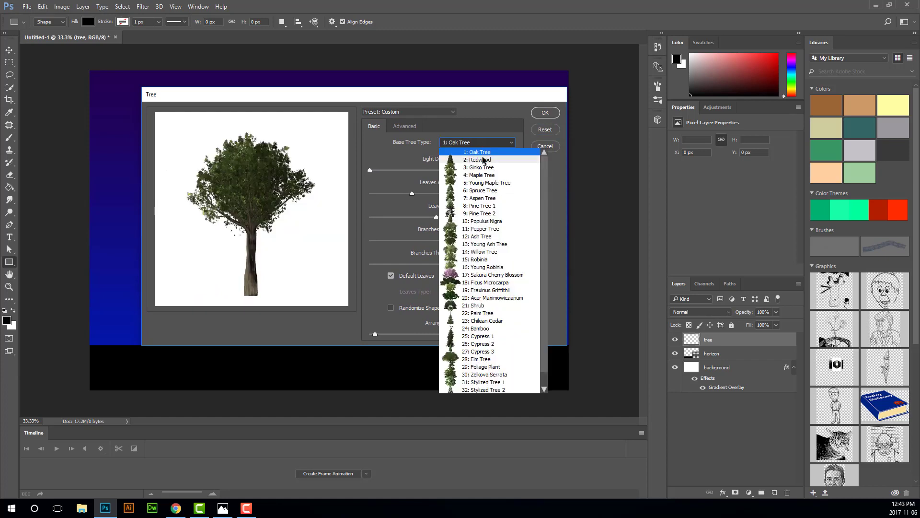
click(483, 160)
click(472, 142)
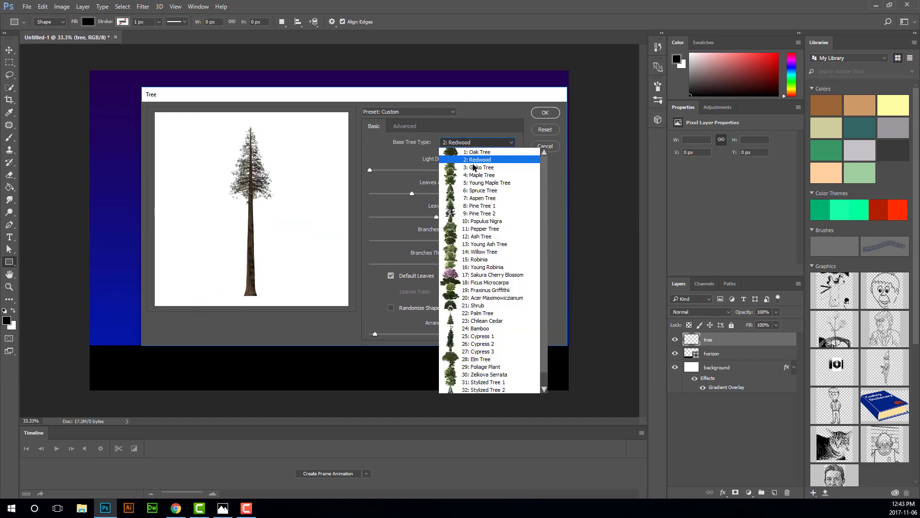
click(473, 168)
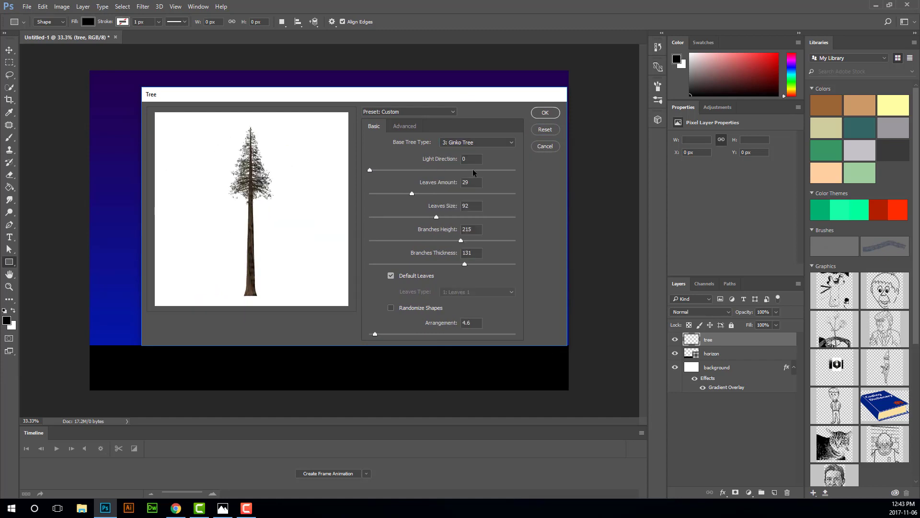
click(463, 135)
click(473, 217)
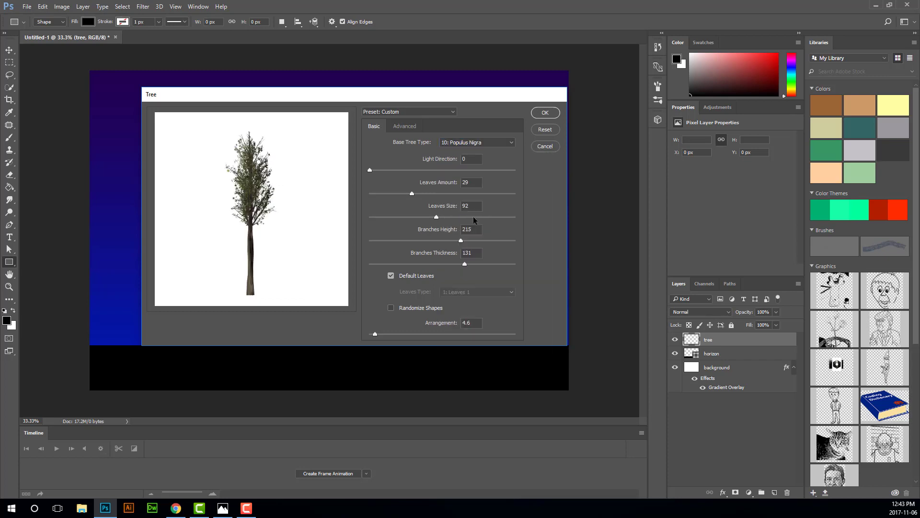
- Render an Elm Tree with leaves amount 30 and leaves size 90, slightly adjusting the branches height and arrangement
click(458, 142)
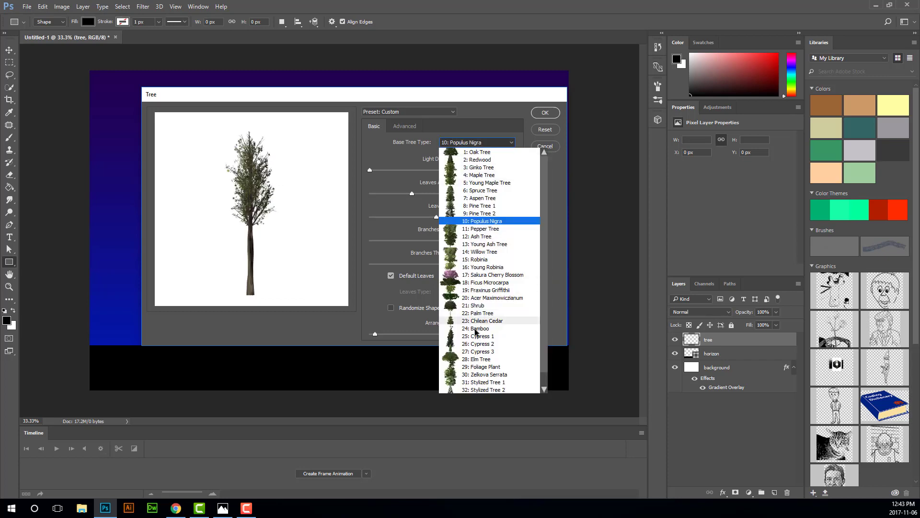
click(481, 359)
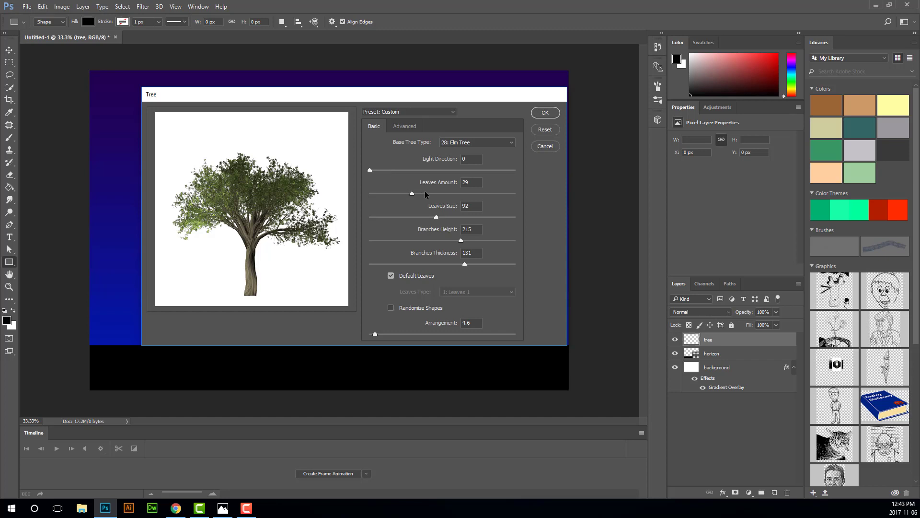
drag(413, 193, 401, 194)
mouse_move(436, 218)
mouse_down()
mouse_move(421, 215)
mouse_move(434, 216)
mouse_up()
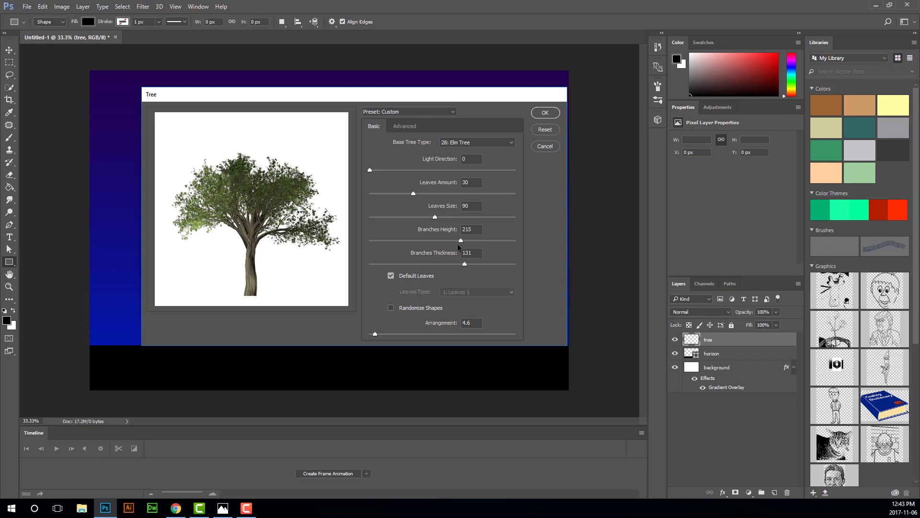
drag(460, 240, 459, 264)
mouse_move(375, 336)
mouse_down()
mouse_move(361, 340)
mouse_move(372, 335)
mouse_up()
click(545, 113)
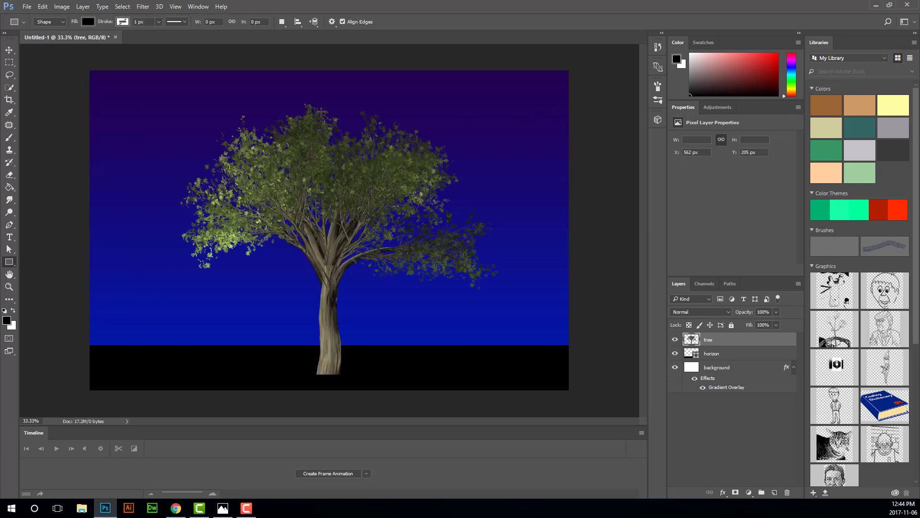
- Move the tree to about X 1147 px, Y 21 px so its trunk stands on the horizon's upper edge
click(9, 51)
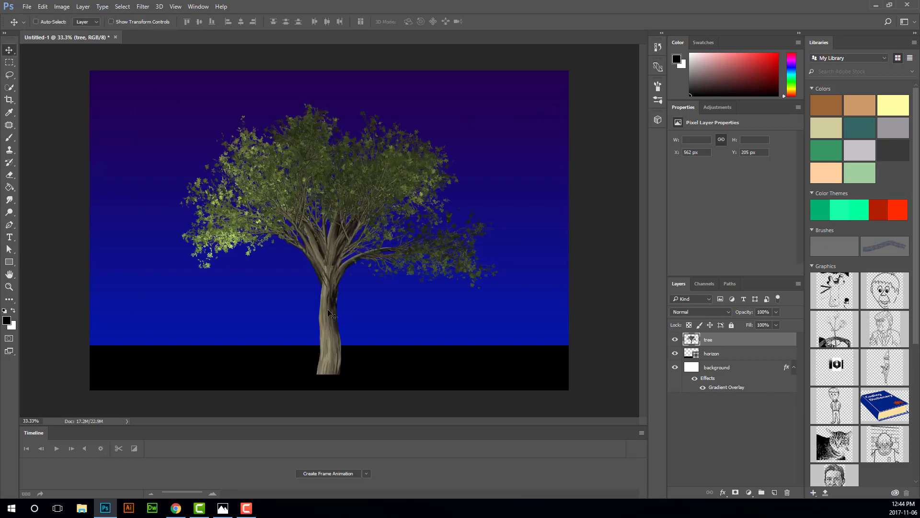
drag(339, 311, 422, 284)
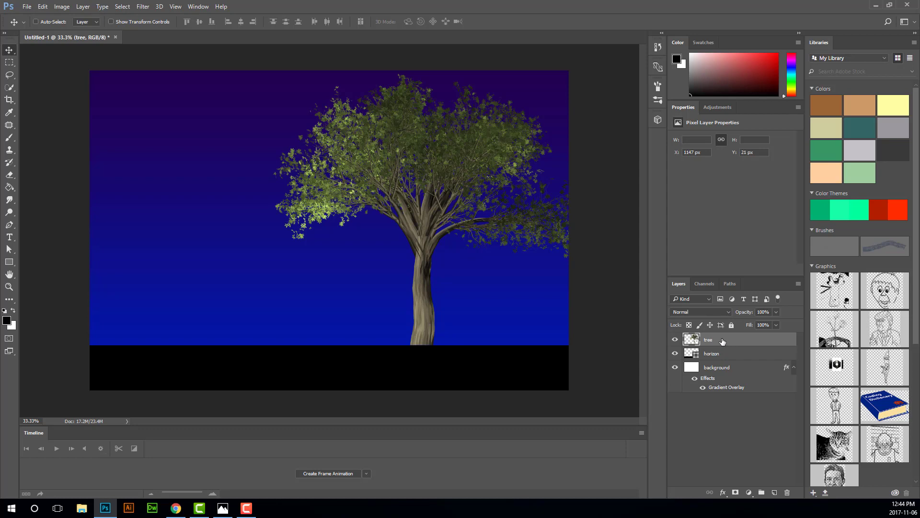
- Give the tree layer a black Color Overlay at about 91% opacity, with Gradient Overlay switched off
click(84, 7)
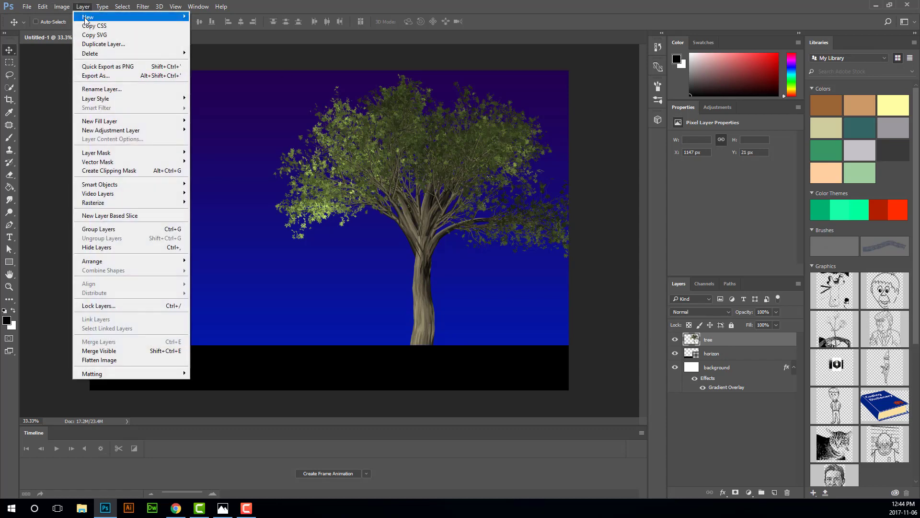
mouse_move(107, 99)
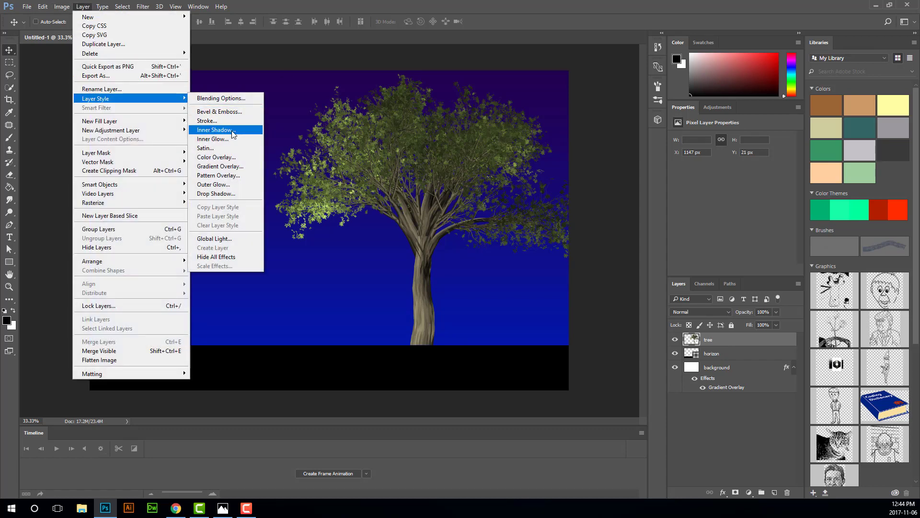
click(227, 169)
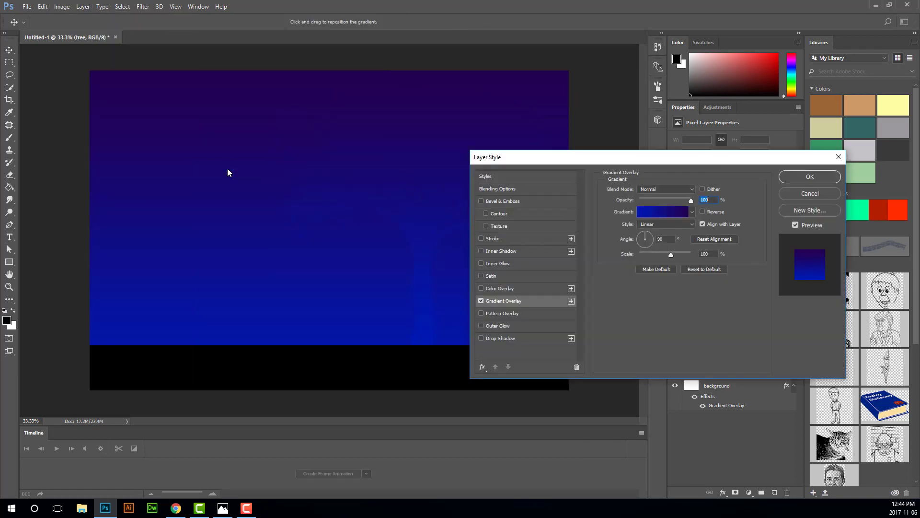
click(481, 301)
click(481, 289)
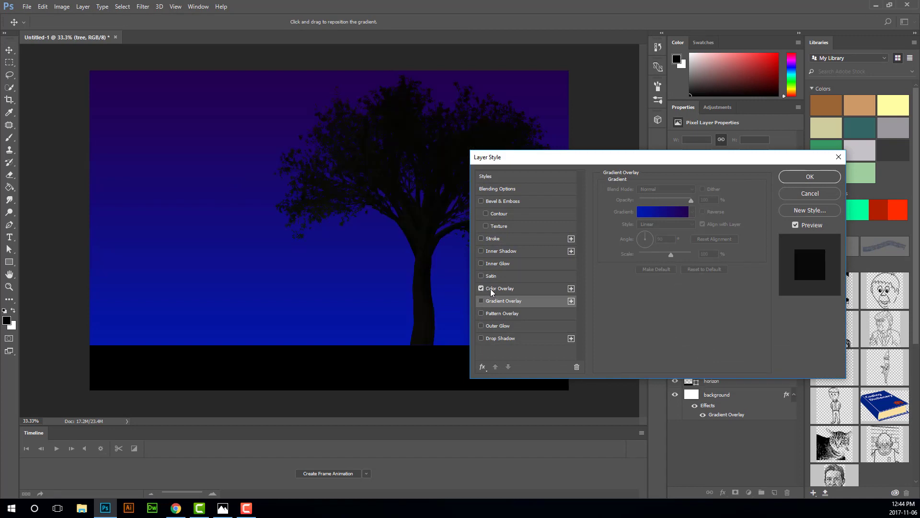
click(493, 288)
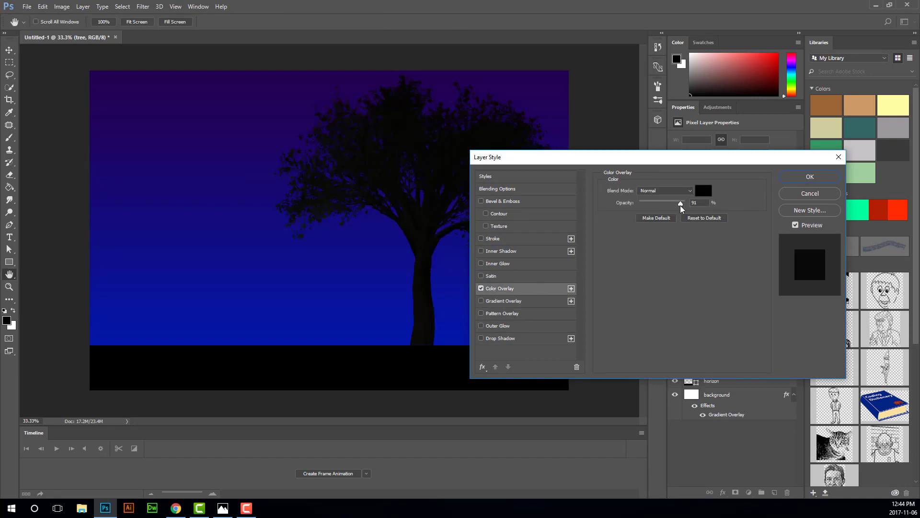
mouse_move(681, 206)
mouse_down()
mouse_move(691, 202)
mouse_move(681, 207)
mouse_up()
click(810, 177)
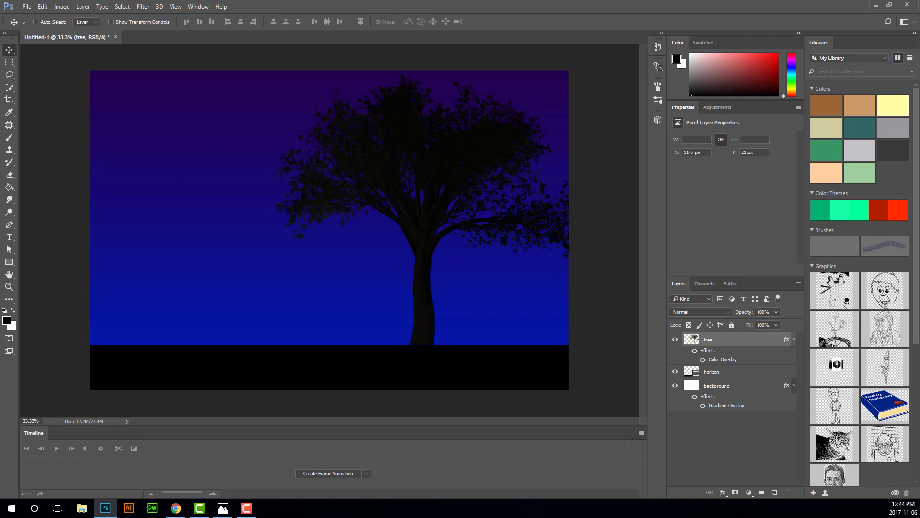
- Add a new layer above the tree layer and name it "moon"
click(775, 492)
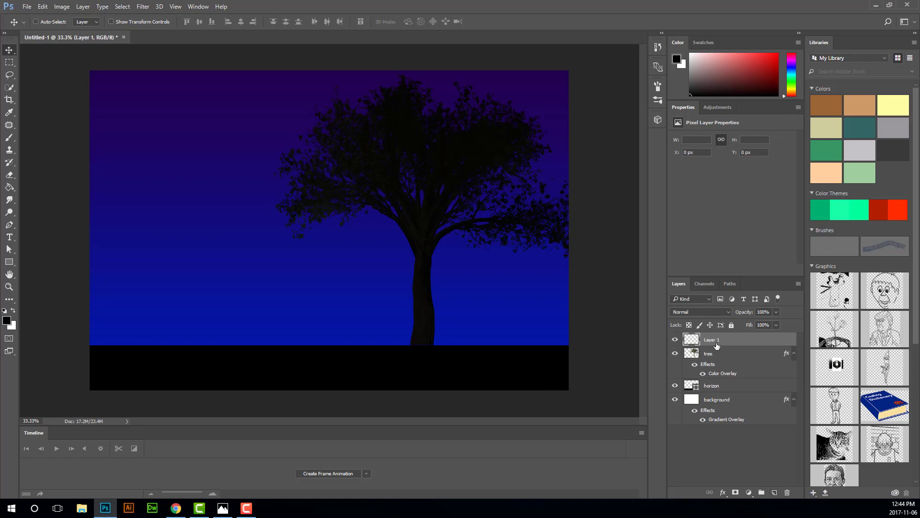
double_click(710, 340)
text(moon)
key(Return)
- Place the image Moon_right-view_(Clementine_dataset).png as an embedded object at its default size and position
click(26, 7)
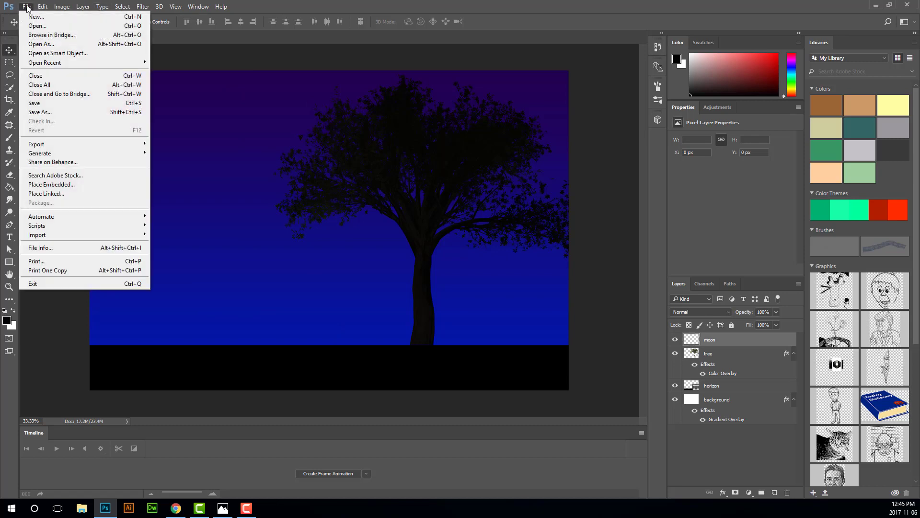
click(57, 184)
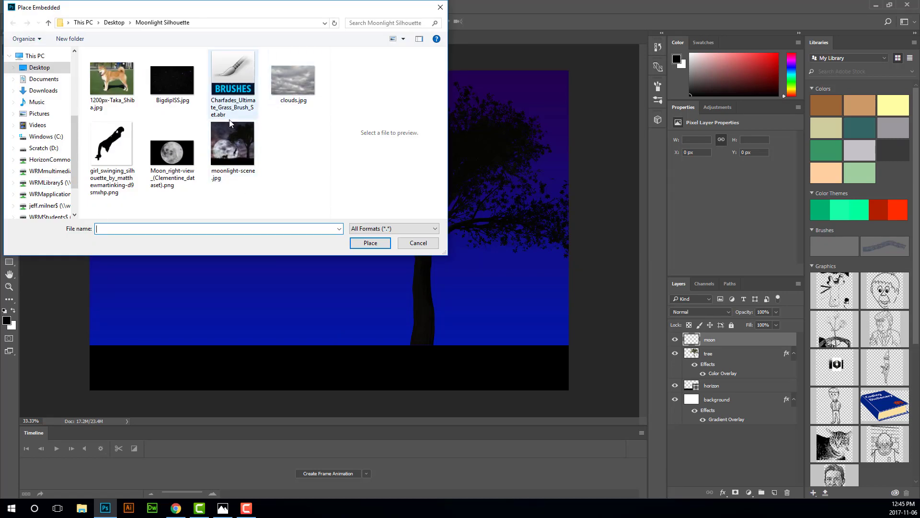
click(165, 159)
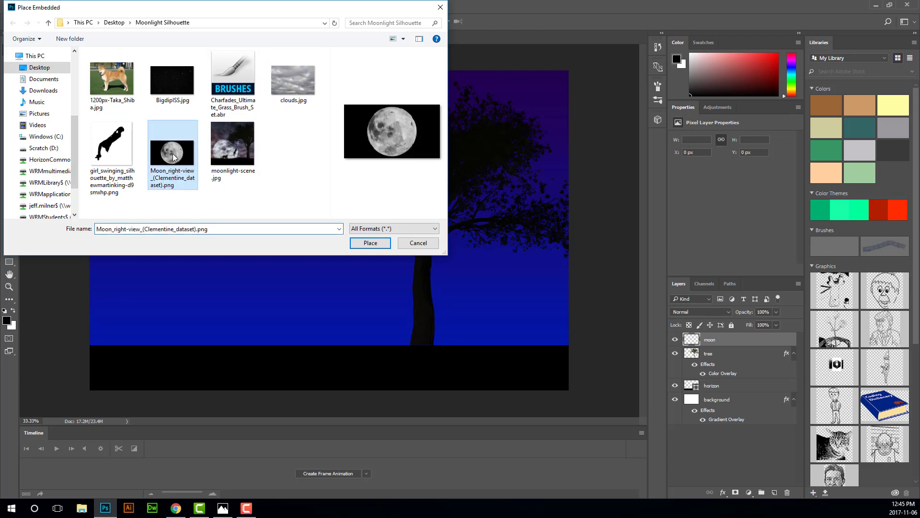
click(384, 243)
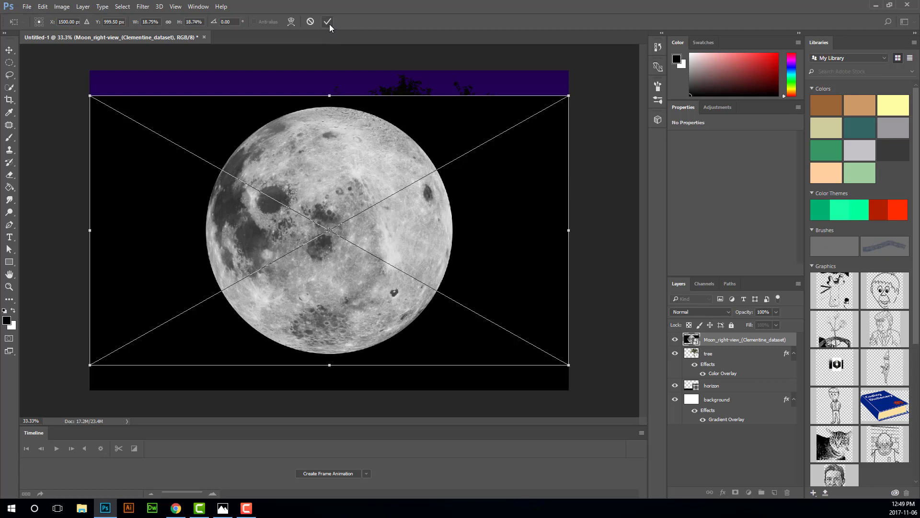
click(327, 22)
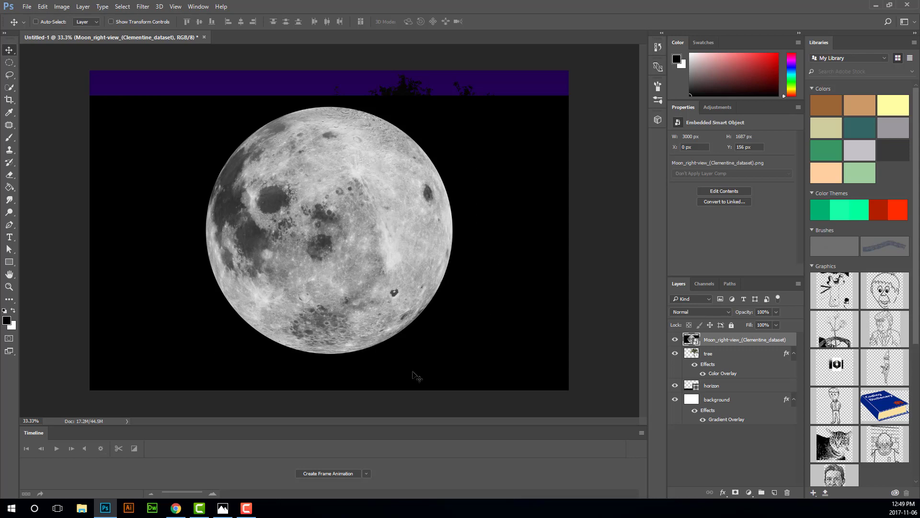
- Select the moon's disc with a circular Elliptical Marquee about 1520 px in diameter, aligned to its edge
click(9, 62)
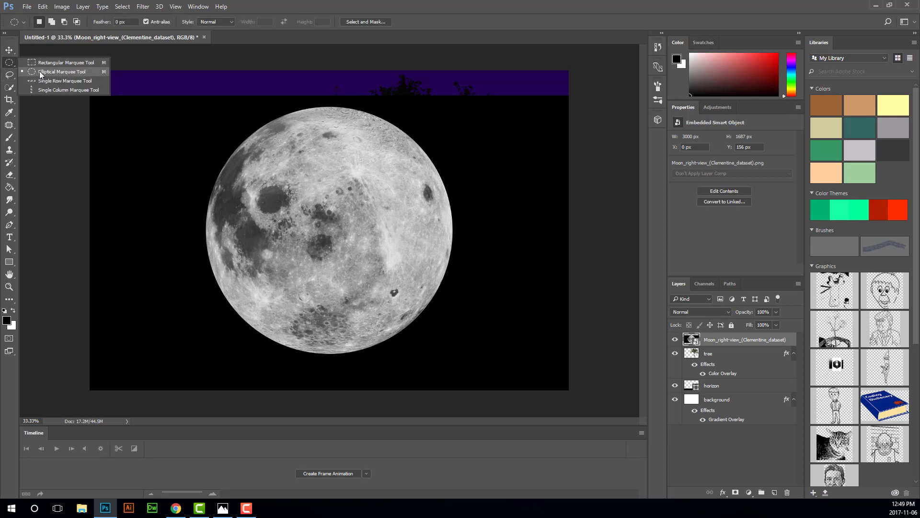
click(40, 74)
click(9, 63)
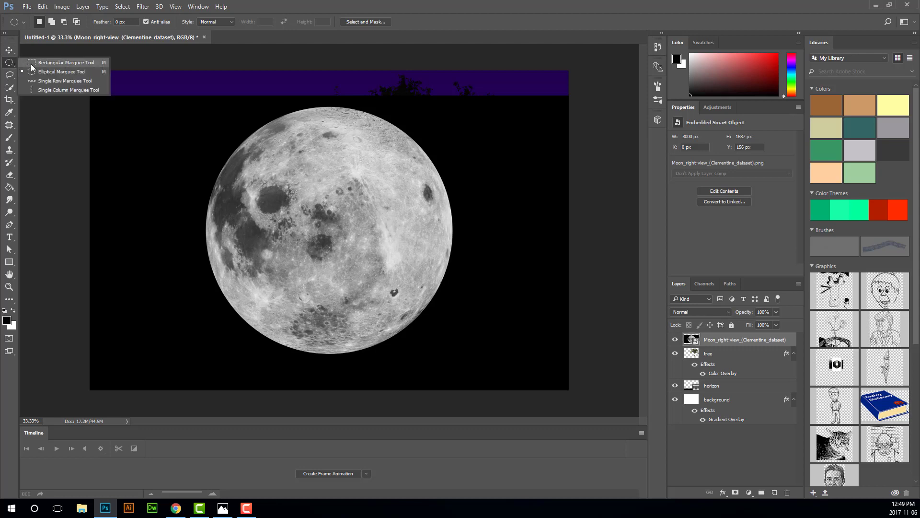
click(45, 63)
click(10, 63)
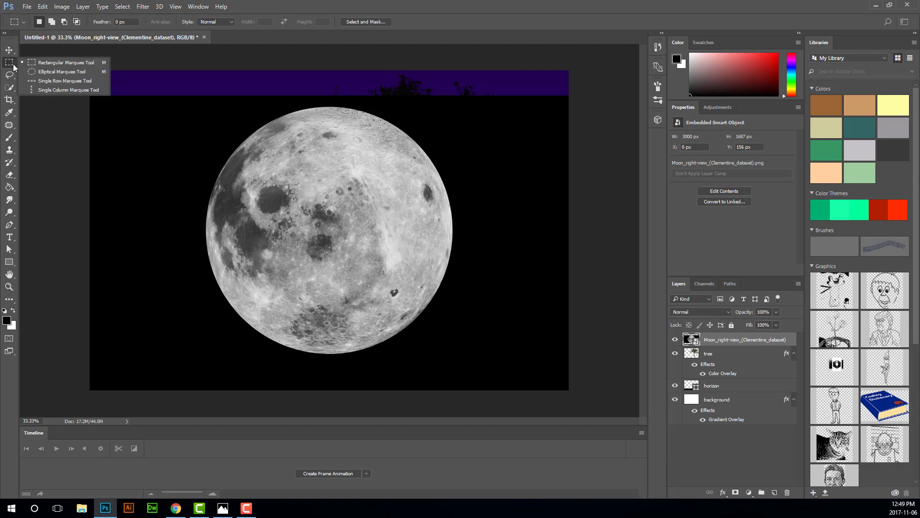
click(45, 72)
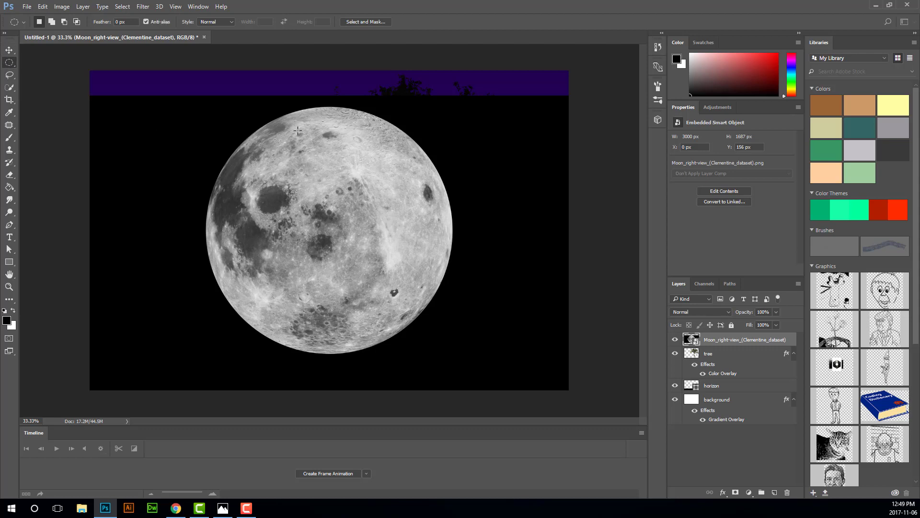
drag(197, 98, 497, 350)
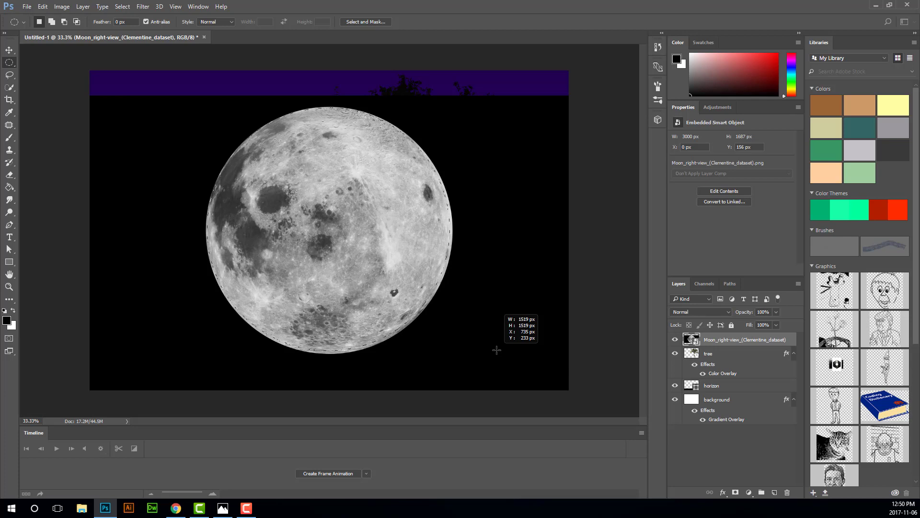
drag(497, 350, 499, 353)
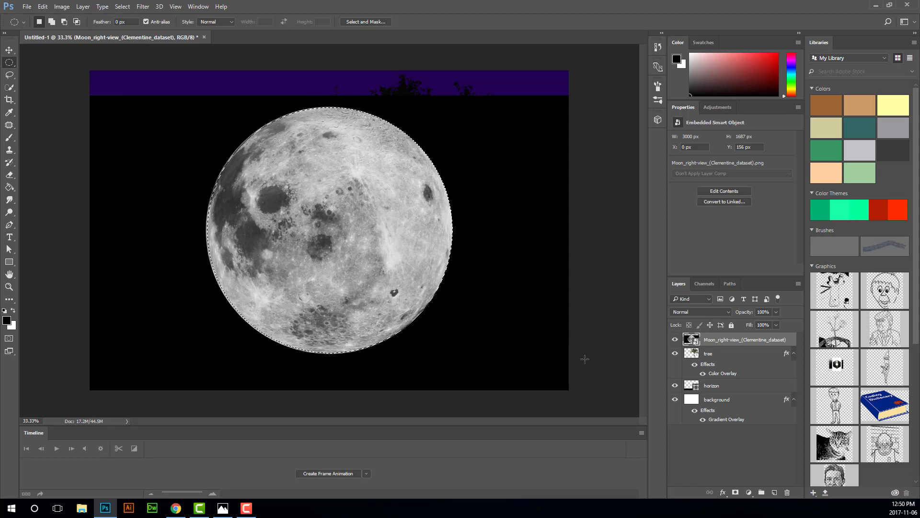
- Mask the moon image to the circular selection and move the moon down and left, overlapping the horizon beside the trunk
click(736, 492)
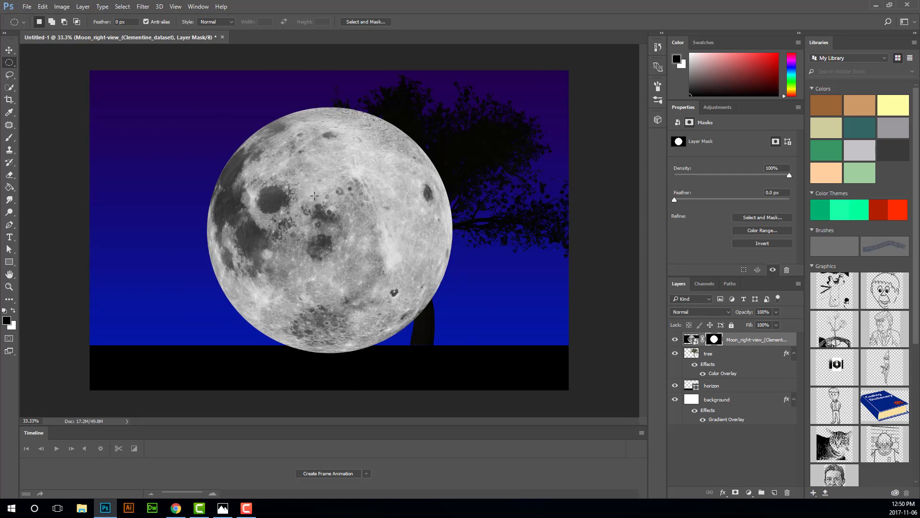
click(8, 50)
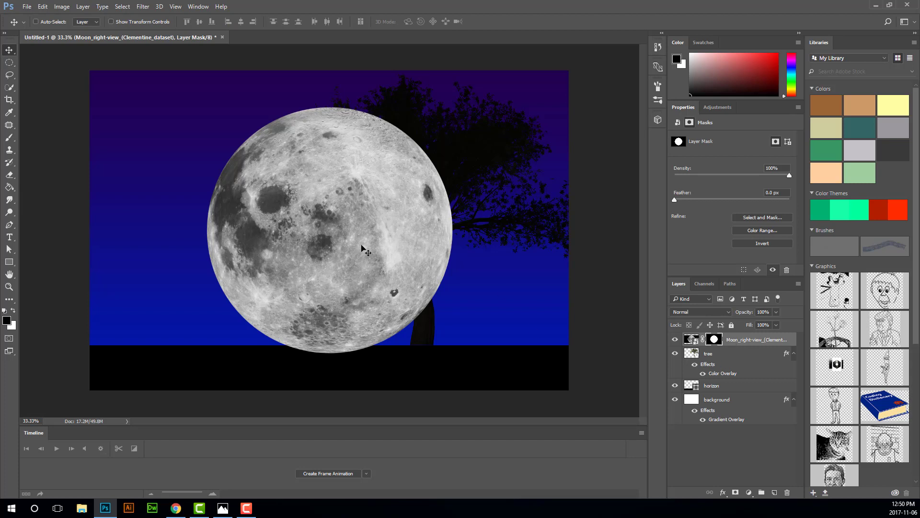
drag(367, 242, 318, 266)
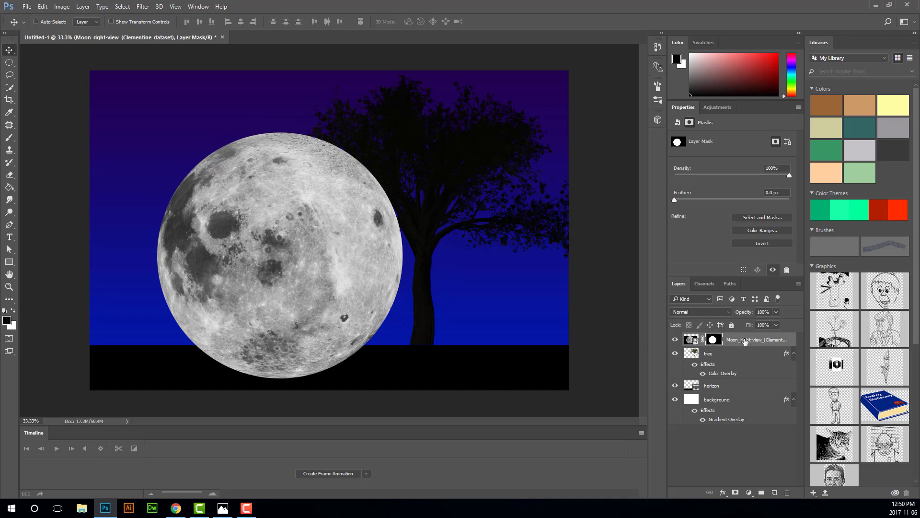
- Move the masked moon layer down the stack so it sits between the horizon and background layers
drag(744, 341, 743, 389)
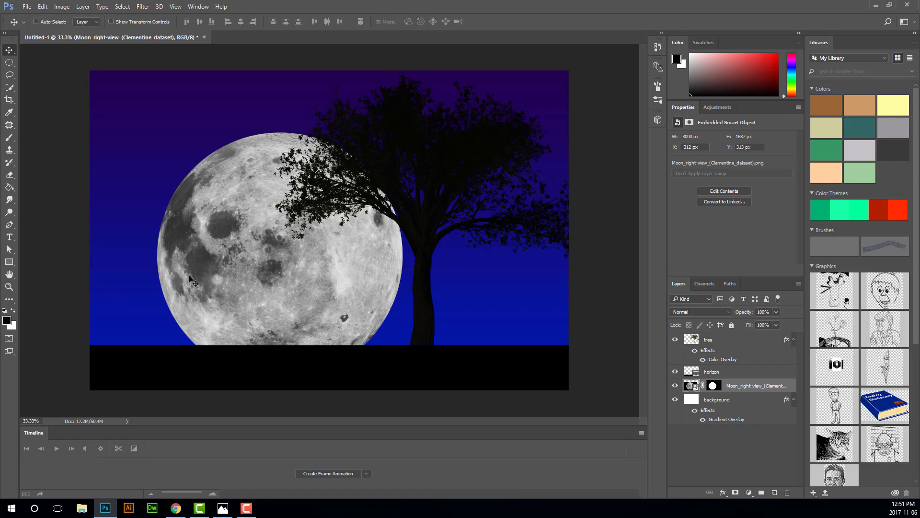
click(27, 7)
key(Escape)
- Place 1200px-Taka_Shiba.jpg as an embedded object above the tree layer at its default size and position
click(708, 341)
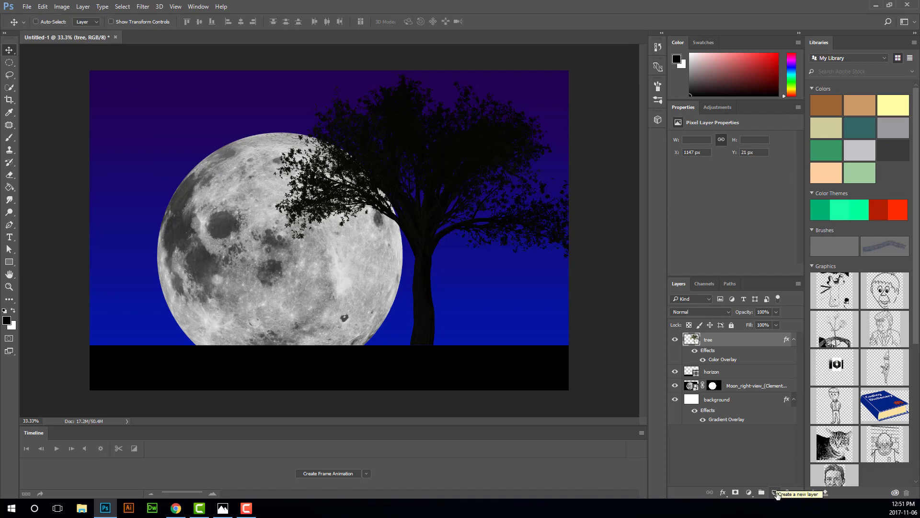
click(27, 7)
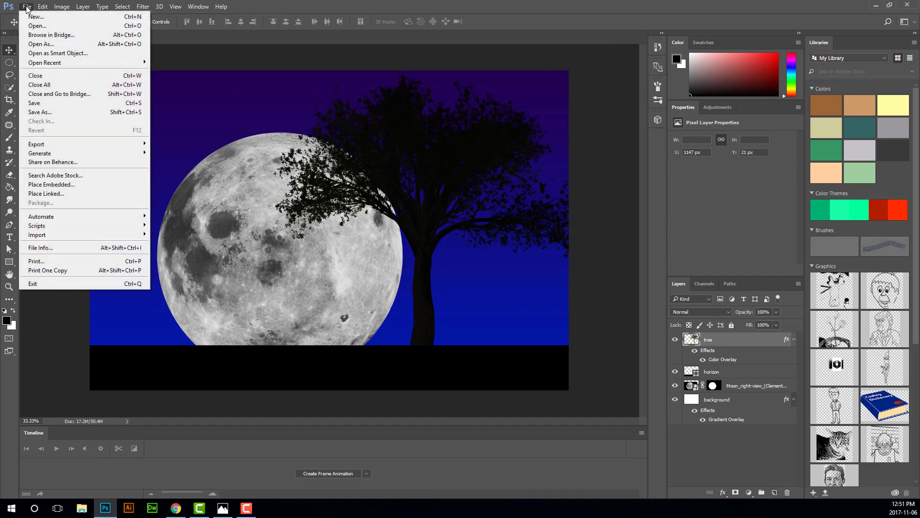
click(55, 185)
click(111, 79)
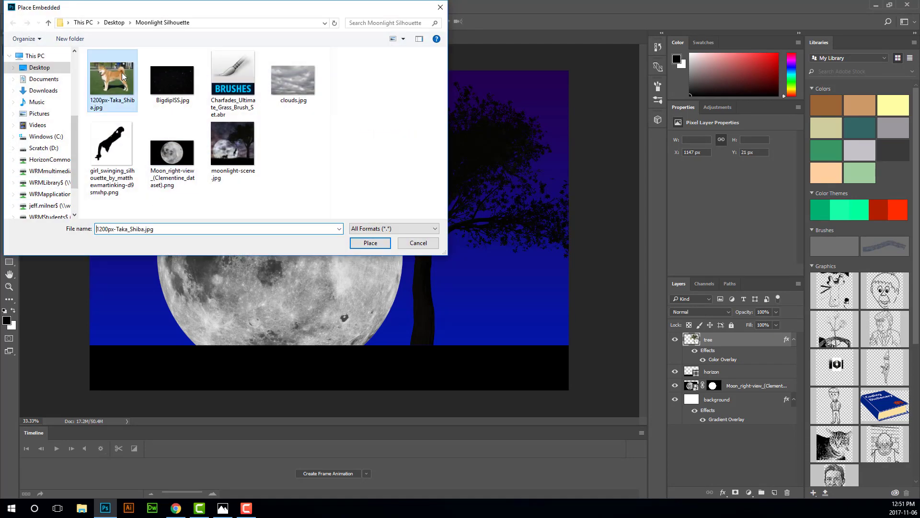
click(363, 243)
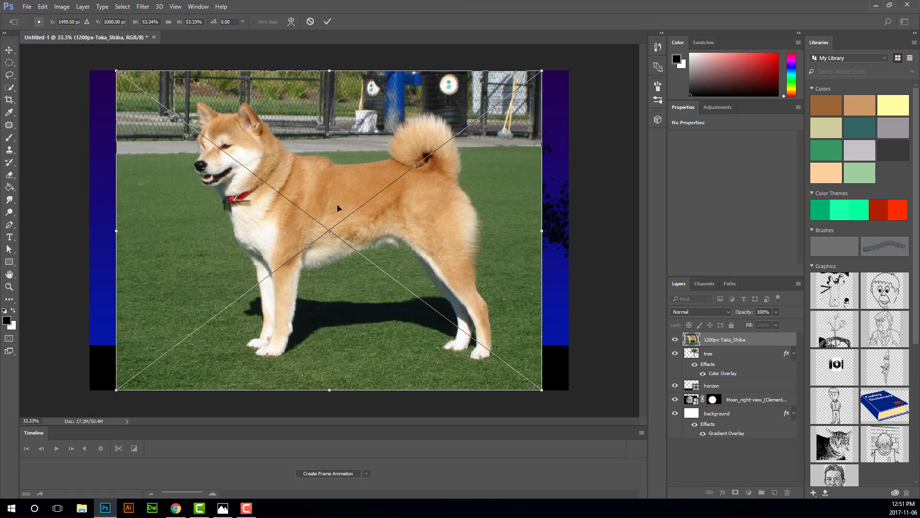
click(327, 22)
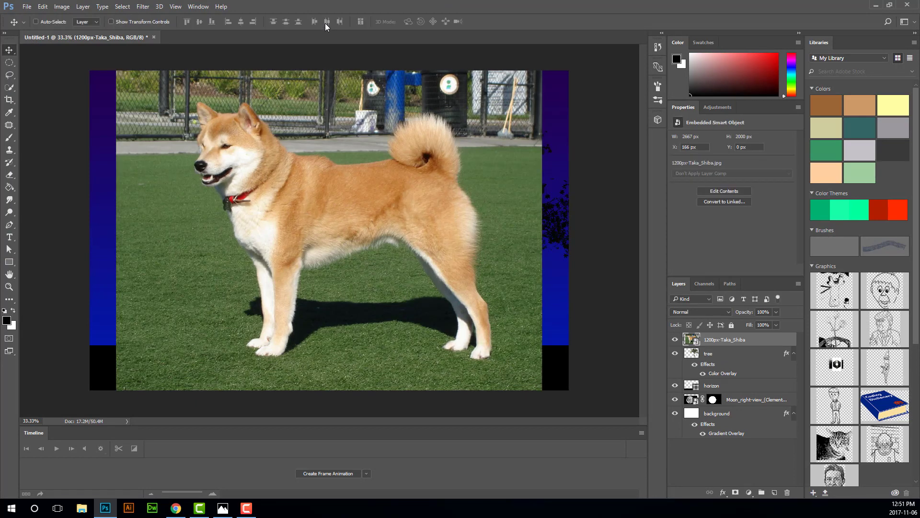
- Enter Select and Mask for the dog photo in Overlay view and roughly select the dog's whole body with Quick Selection
click(124, 11)
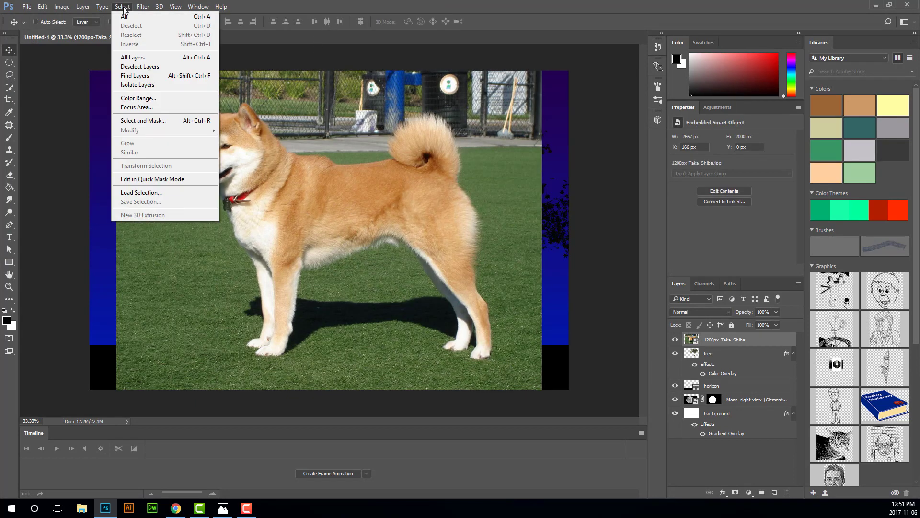
click(146, 122)
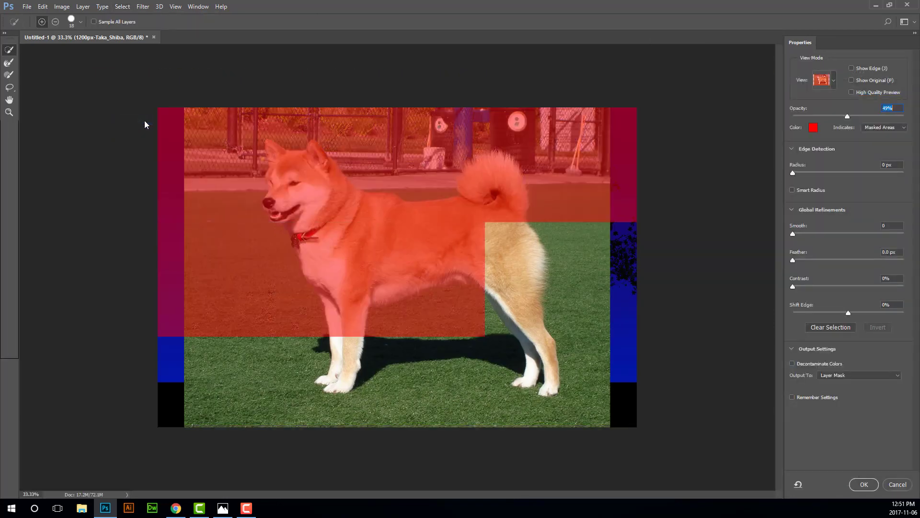
click(833, 80)
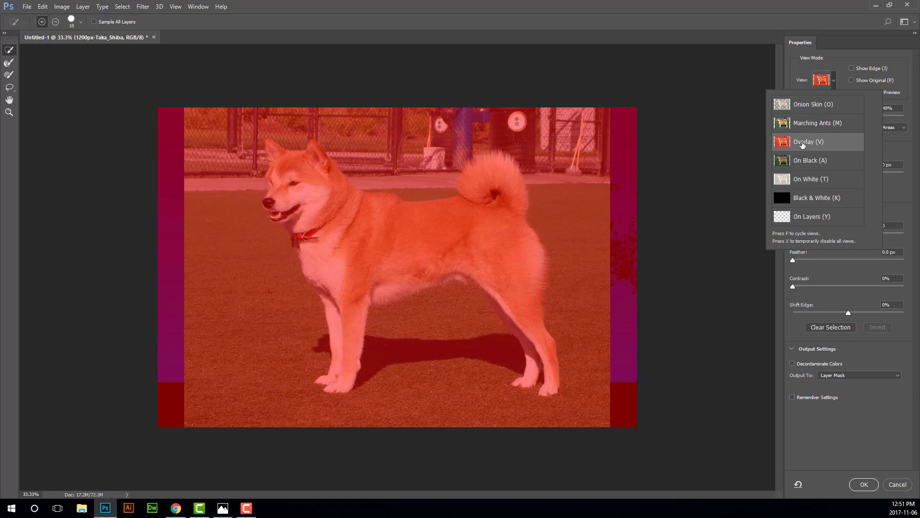
click(834, 82)
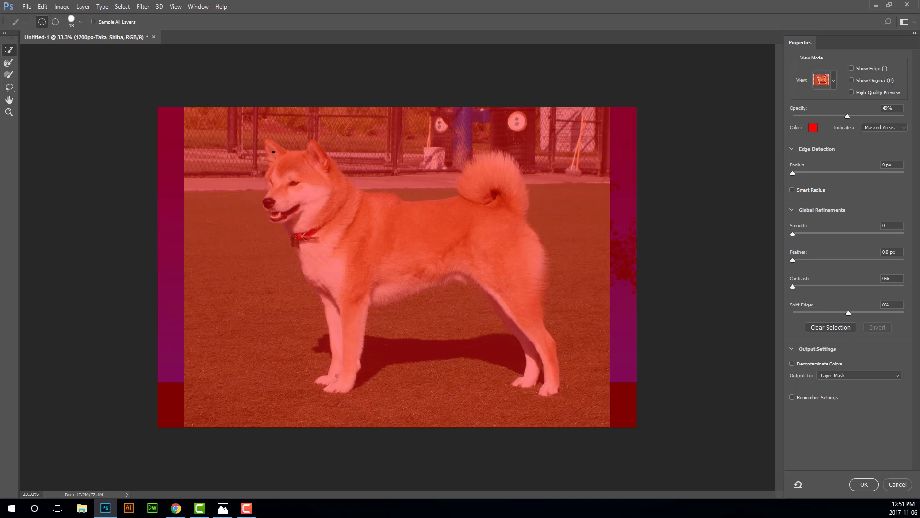
mouse_move(277, 160)
mouse_down()
mouse_move(319, 154)
mouse_move(326, 170)
mouse_move(277, 204)
mouse_move(315, 238)
mouse_up()
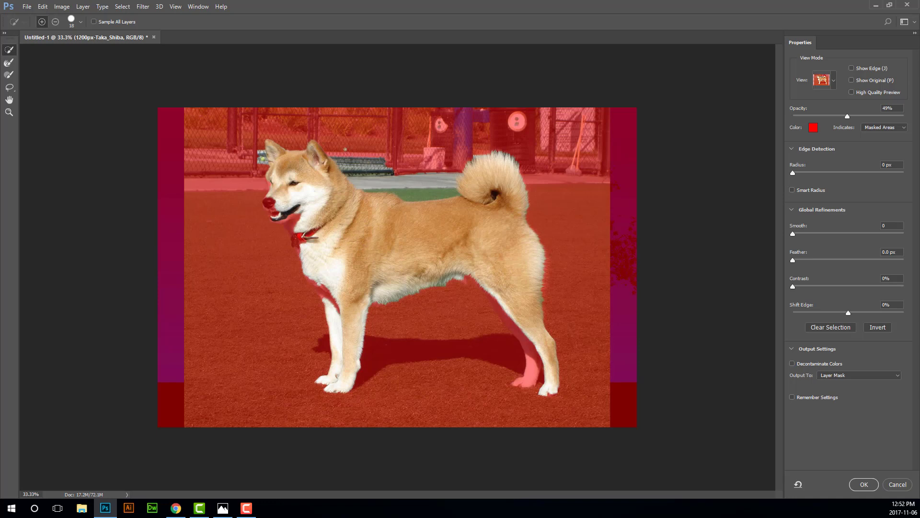
- Subtract the background patches above the dog's back and beside its front ear from the selection
key(alt)
key(alt)
key(alt)
key(alt)
mouse_move(421, 197)
mouse_down()
mouse_move(447, 193)
mouse_move(454, 170)
mouse_move(427, 172)
mouse_up()
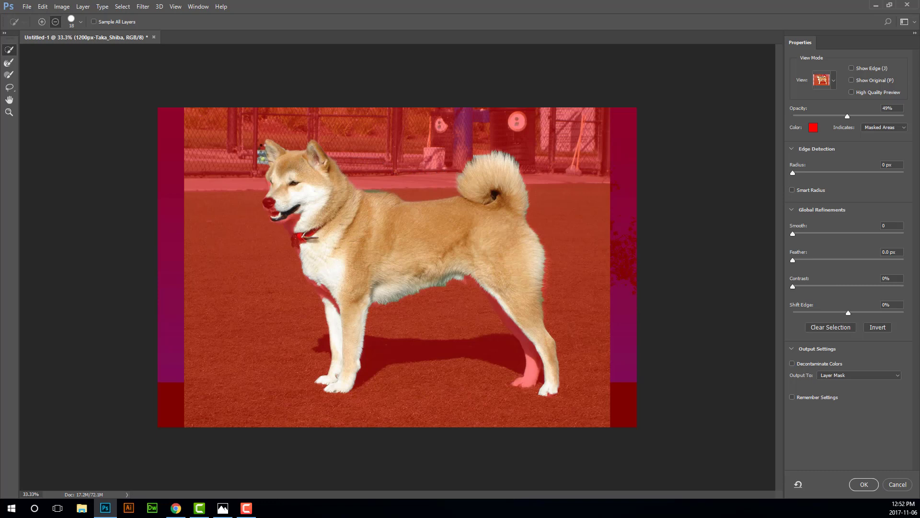
click(263, 159)
click(266, 160)
- Add the edge of the dog's face beside the far eye to the selection and subtract the path strip in front of it
key(z)
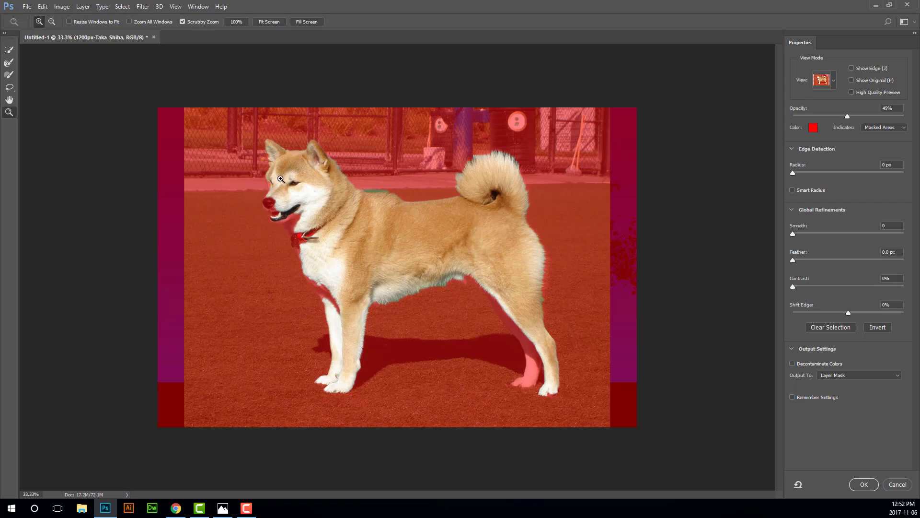
double_click(9, 113)
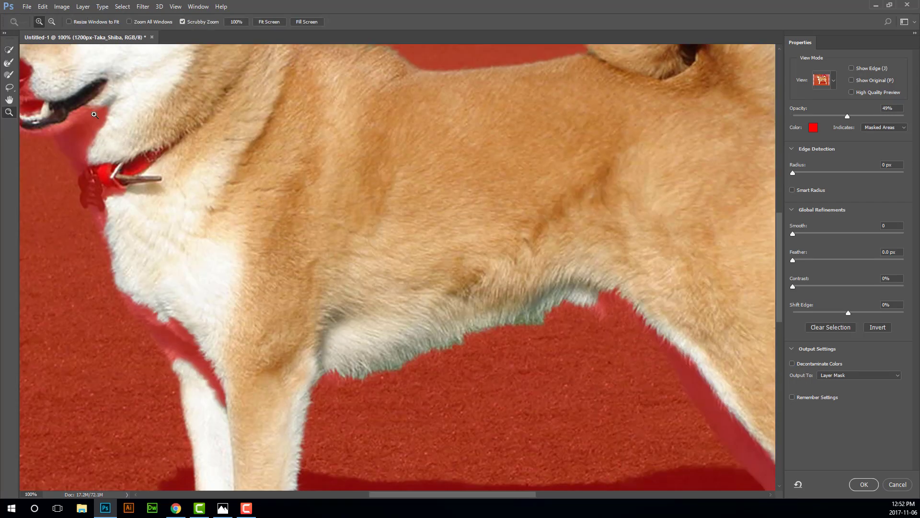
drag(94, 114, 289, 268)
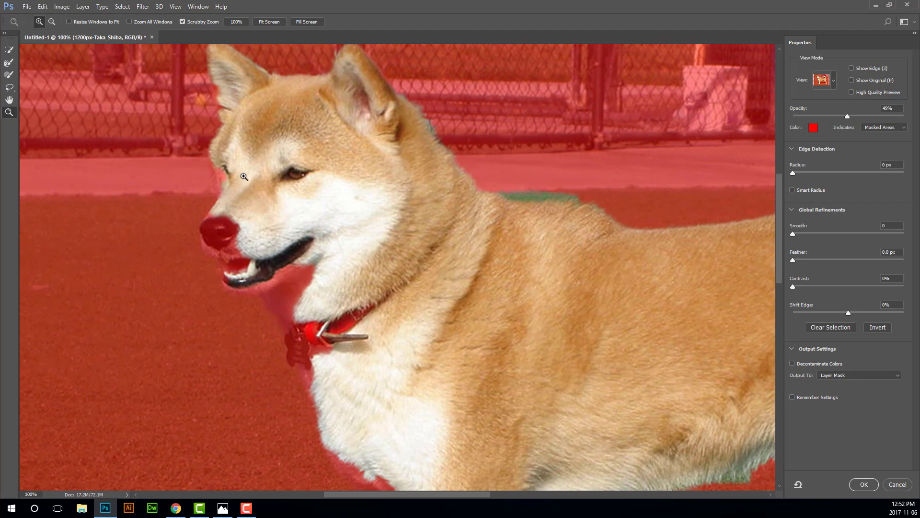
click(10, 50)
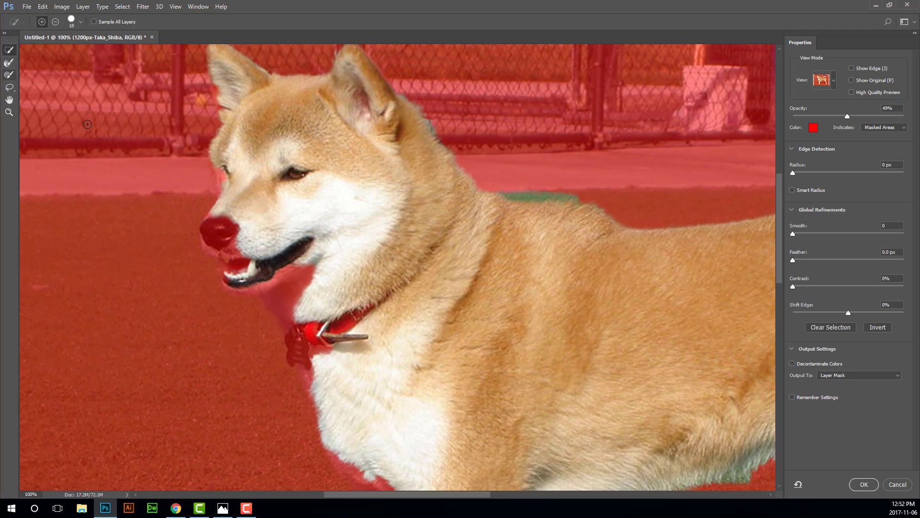
mouse_move(221, 167)
mouse_down()
mouse_move(221, 189)
mouse_move(219, 179)
mouse_up()
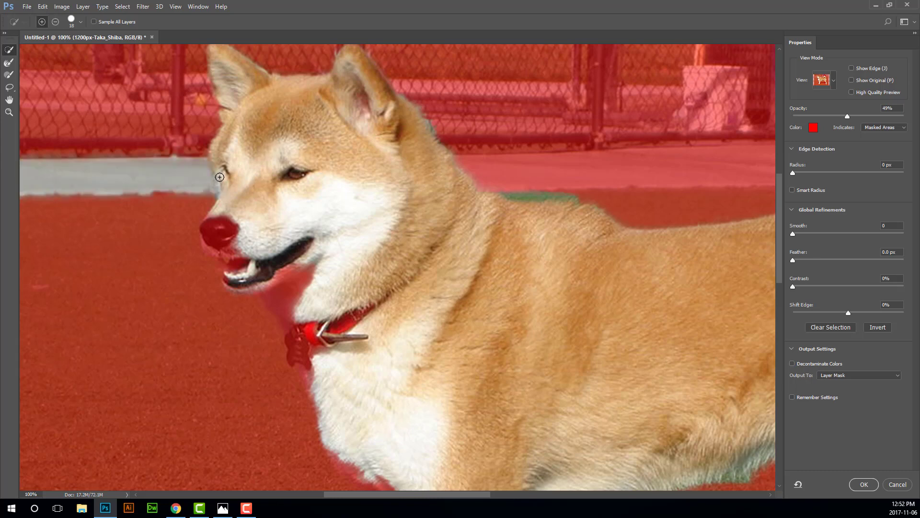
key(alt)
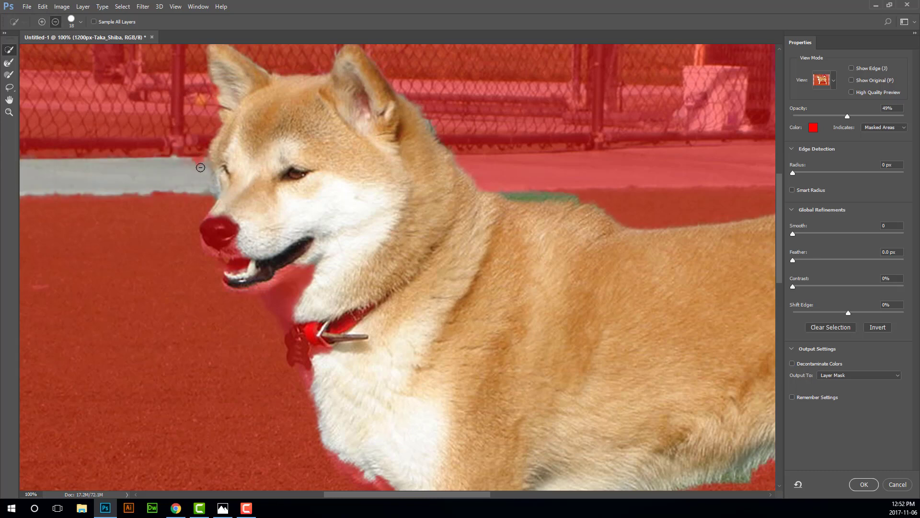
drag(201, 161, 204, 201)
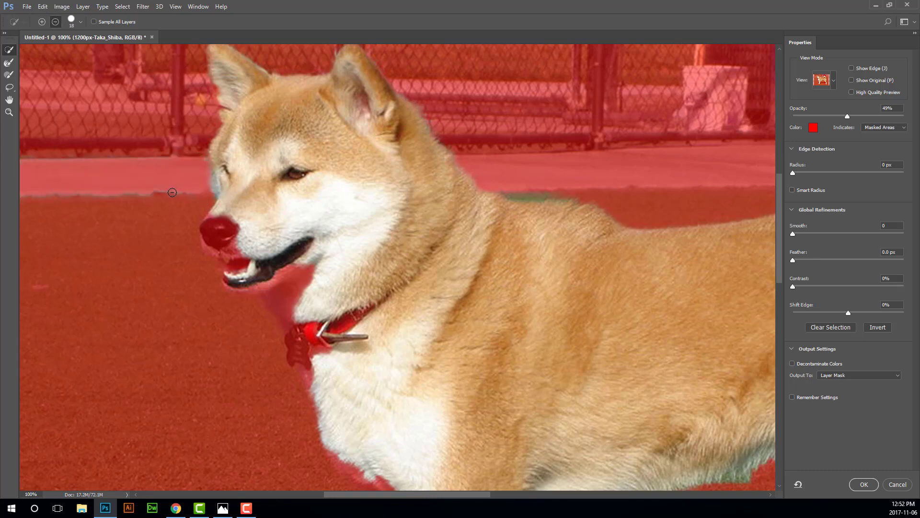
drag(32, 194, 157, 194)
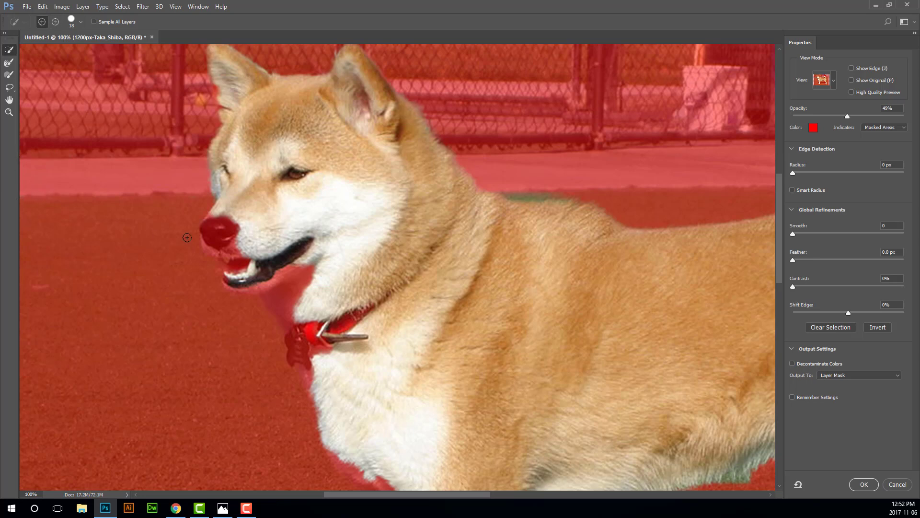
- Add the dog's nose, mouth, shaded throat, collar tag and the shaded top of the far front leg to the selection
click(222, 220)
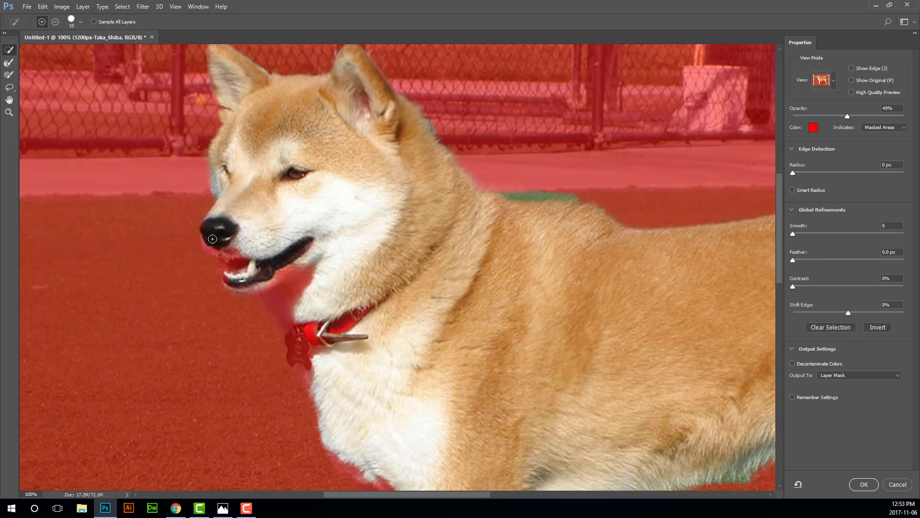
mouse_move(216, 250)
mouse_down()
mouse_move(235, 283)
mouse_move(267, 280)
mouse_move(290, 321)
mouse_move(309, 264)
mouse_up()
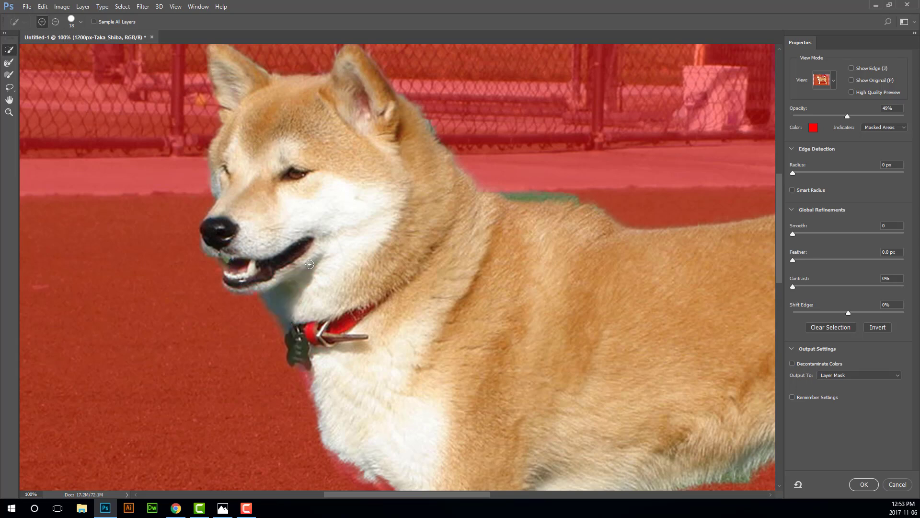
mouse_move(347, 370)
mouse_down()
mouse_move(290, 316)
mouse_move(267, 275)
mouse_move(297, 263)
mouse_move(211, 222)
mouse_move(128, 209)
mouse_move(126, 243)
mouse_up()
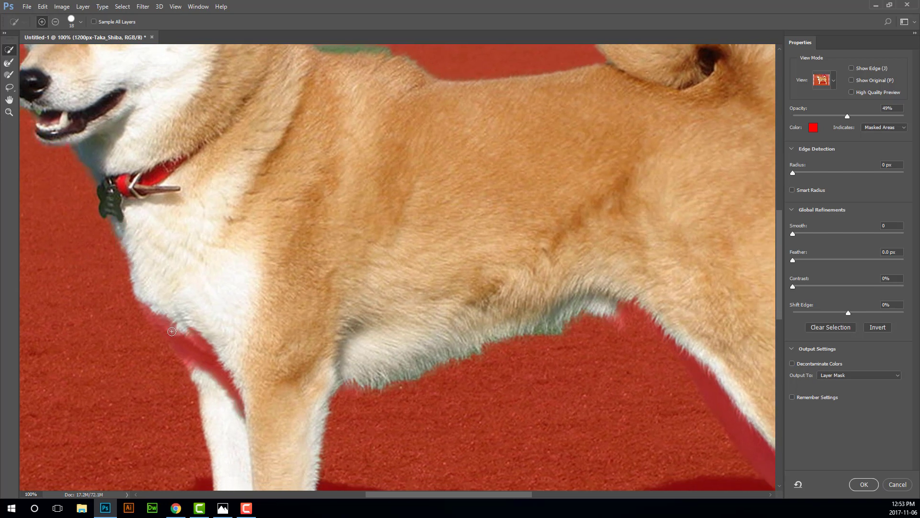
mouse_move(192, 350)
mouse_down()
mouse_move(245, 419)
mouse_move(226, 154)
mouse_up()
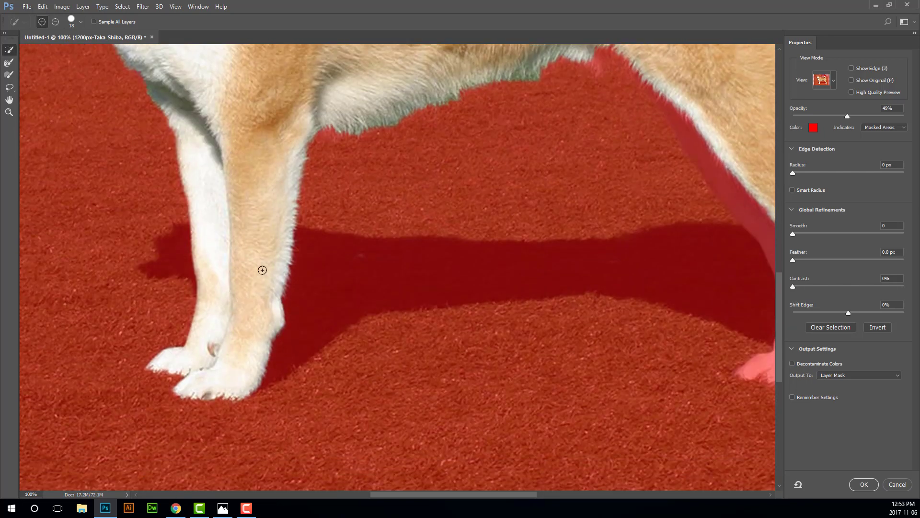
- Add the shaded upper part of the far hind leg to the selection and subtract the grass beneath the dog's belly
drag(302, 134, 175, 243)
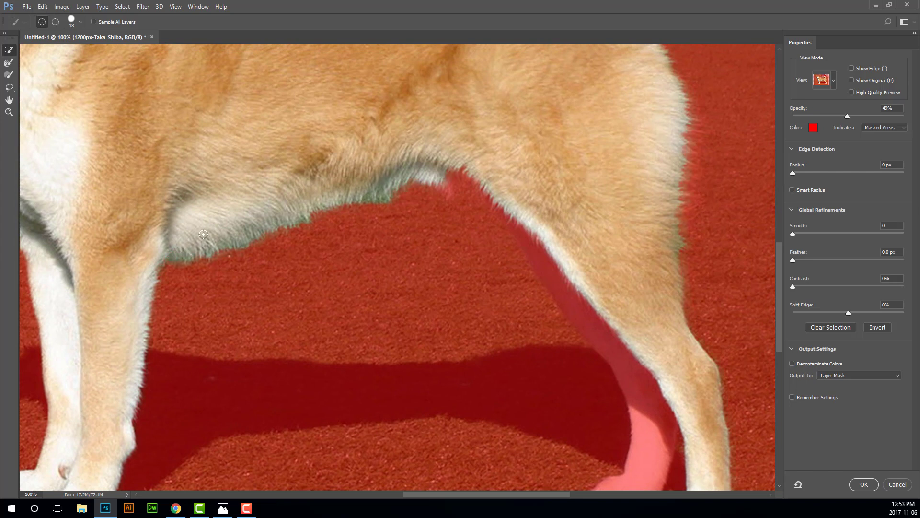
drag(278, 203, 72, 263)
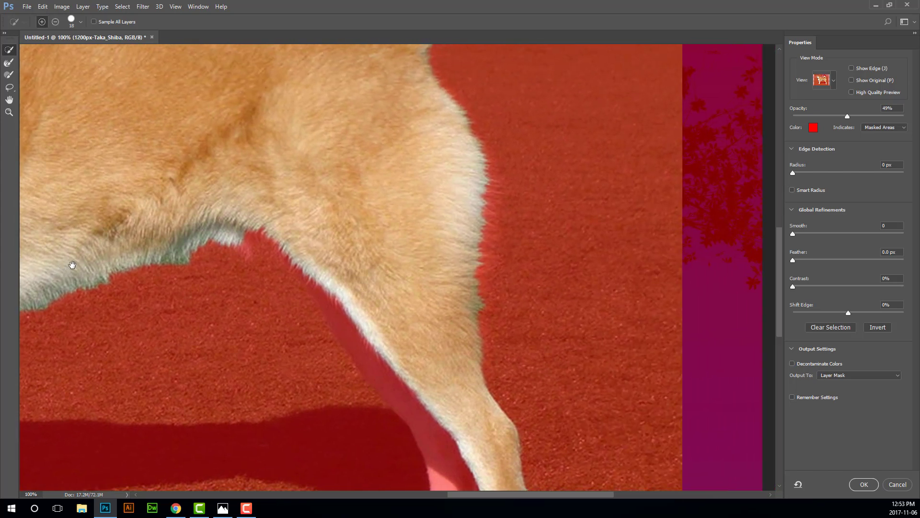
mouse_move(241, 240)
mouse_down()
mouse_move(277, 254)
mouse_move(304, 280)
mouse_up()
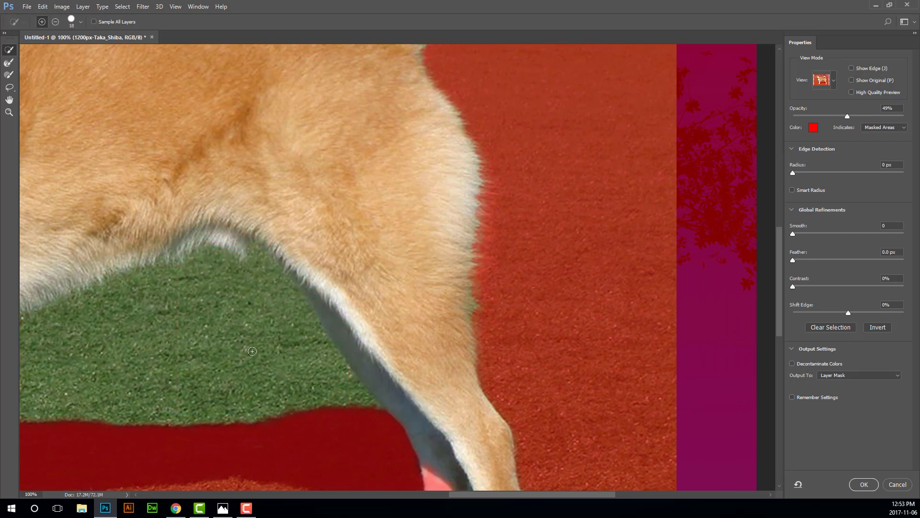
drag(252, 351, 381, 292)
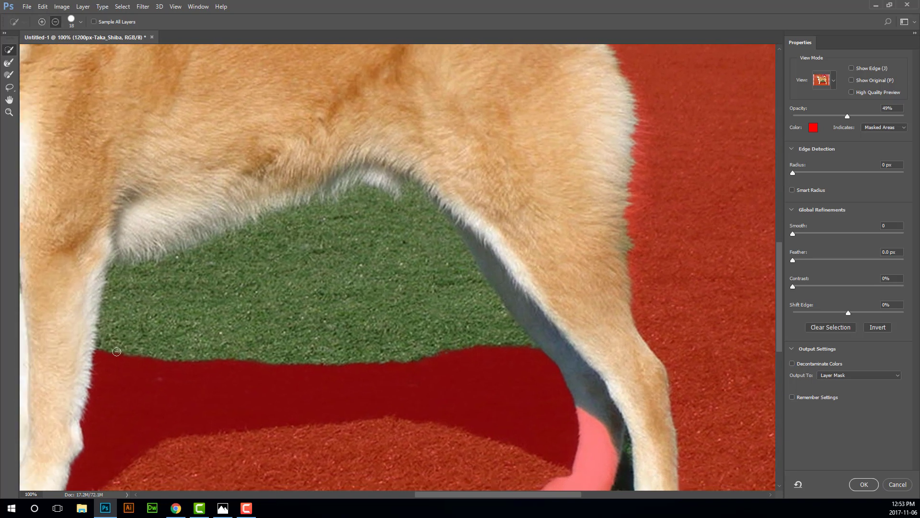
mouse_move(116, 351)
mouse_down()
mouse_move(131, 288)
mouse_move(308, 242)
mouse_move(414, 233)
mouse_move(421, 222)
mouse_move(412, 195)
mouse_move(443, 248)
mouse_up()
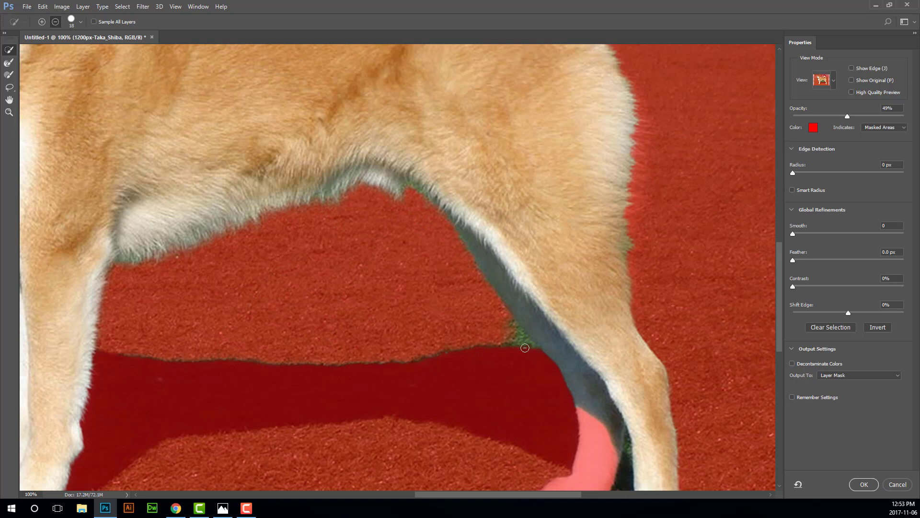
drag(520, 343, 405, 362)
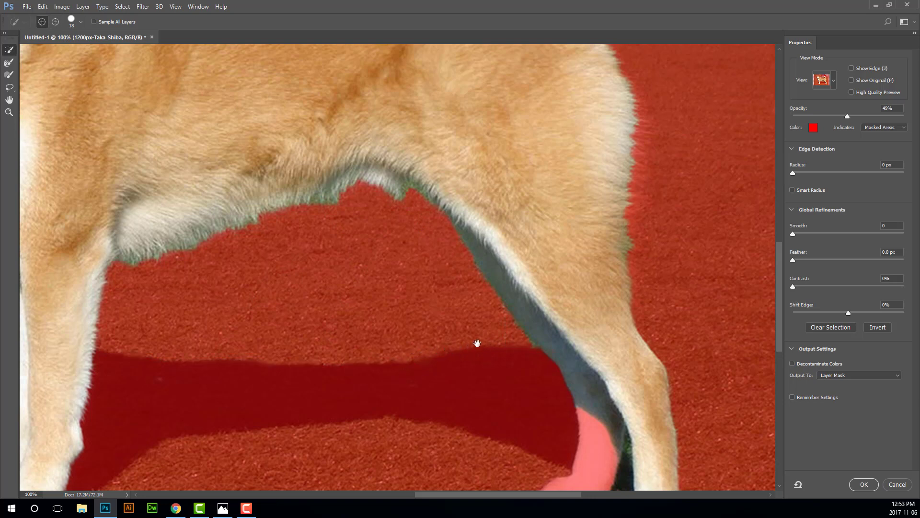
- Add the white lower part of the far hind leg to the selection and subtract the dark gap between the lower hind legs
drag(476, 343, 191, 220)
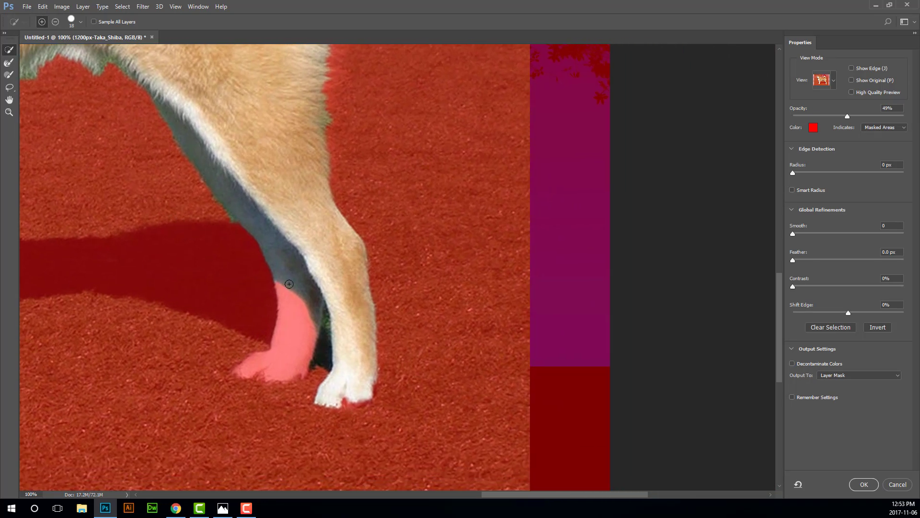
click(293, 302)
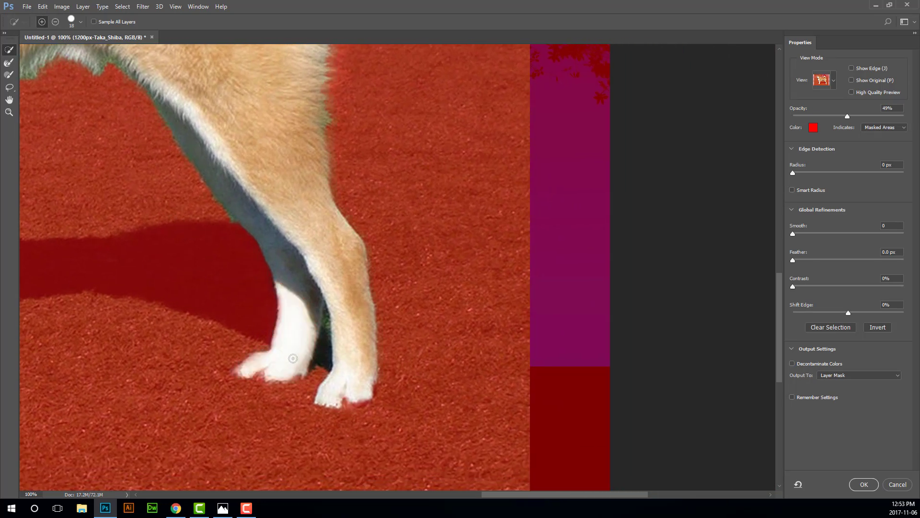
key(z)
click(330, 348)
click(332, 347)
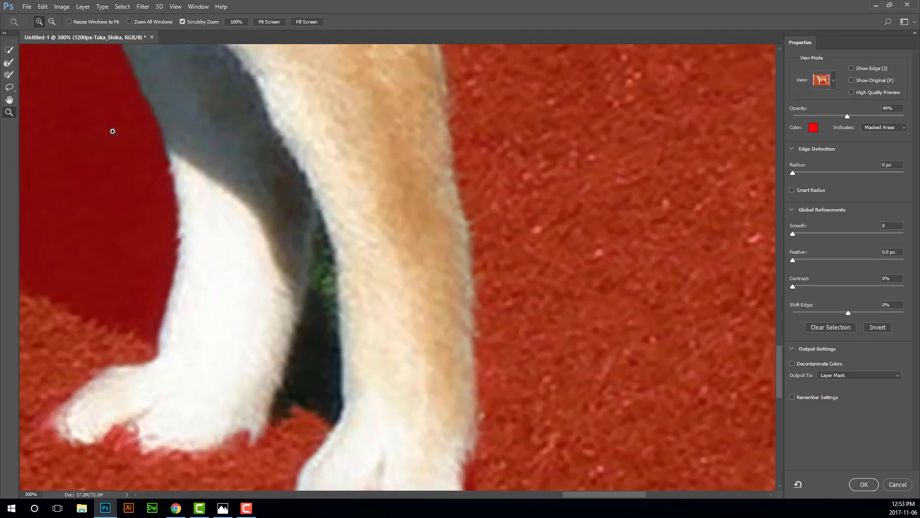
click(9, 49)
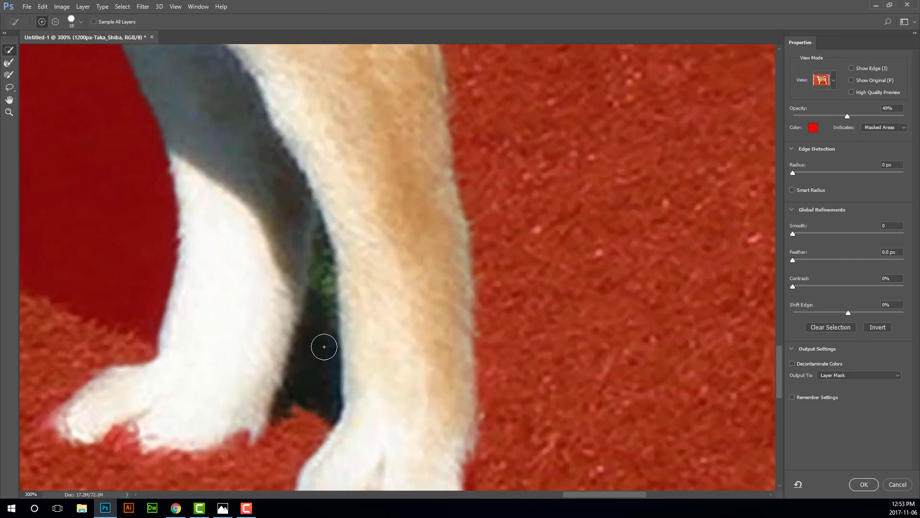
alt+click(320, 320)
drag(312, 385, 304, 427)
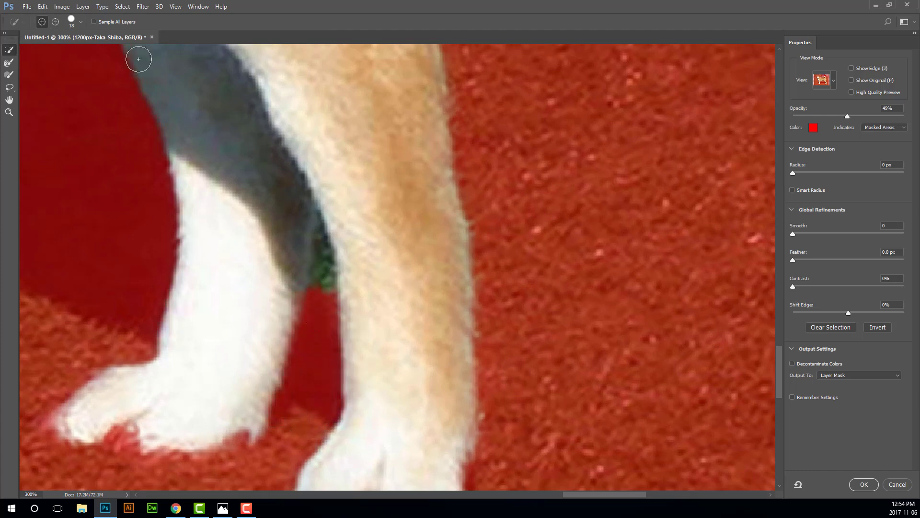
- Reduce the brush size to 7 px and subtract the green gap between the upper hind legs from the selection
click(80, 23)
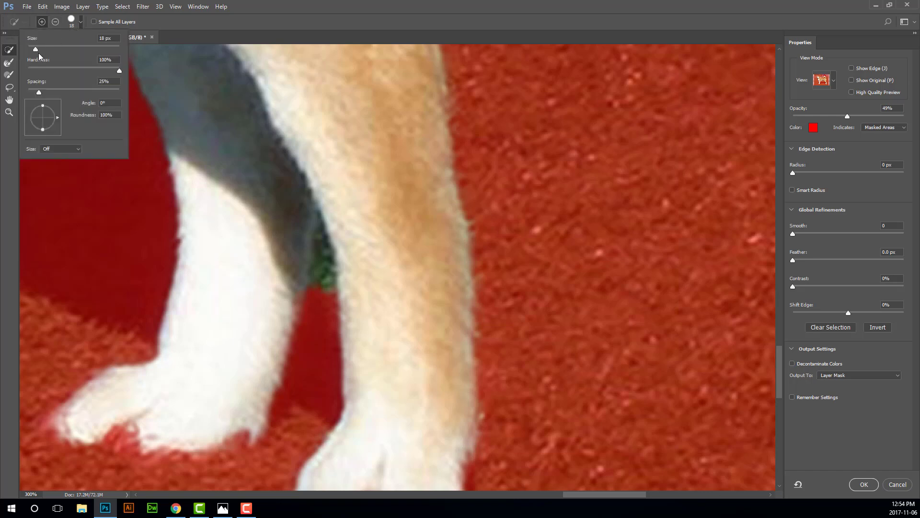
drag(36, 50, 32, 51)
click(81, 23)
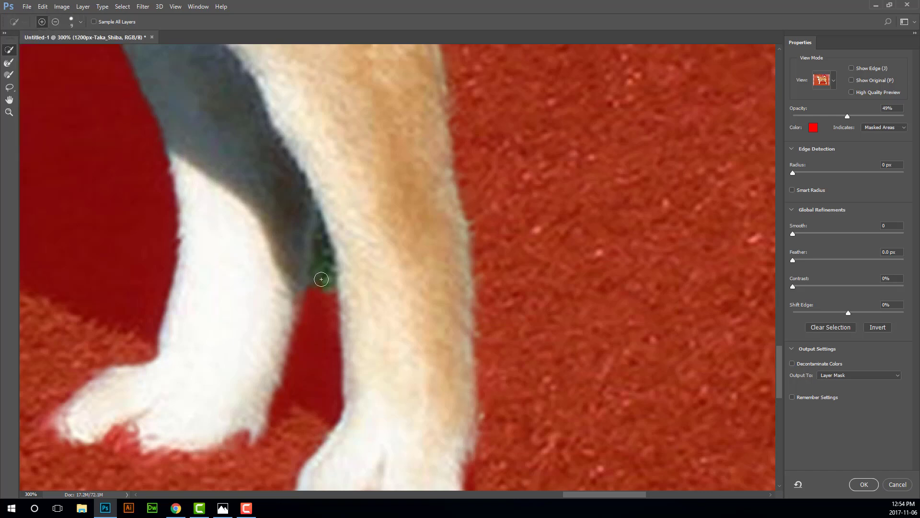
key(bracketleft)
key(bracketleft)
key(bracketleft)
mouse_move(321, 274)
mouse_down()
mouse_move(323, 291)
mouse_move(322, 266)
mouse_move(322, 306)
mouse_move(322, 250)
mouse_move(317, 295)
mouse_up()
key(alt)
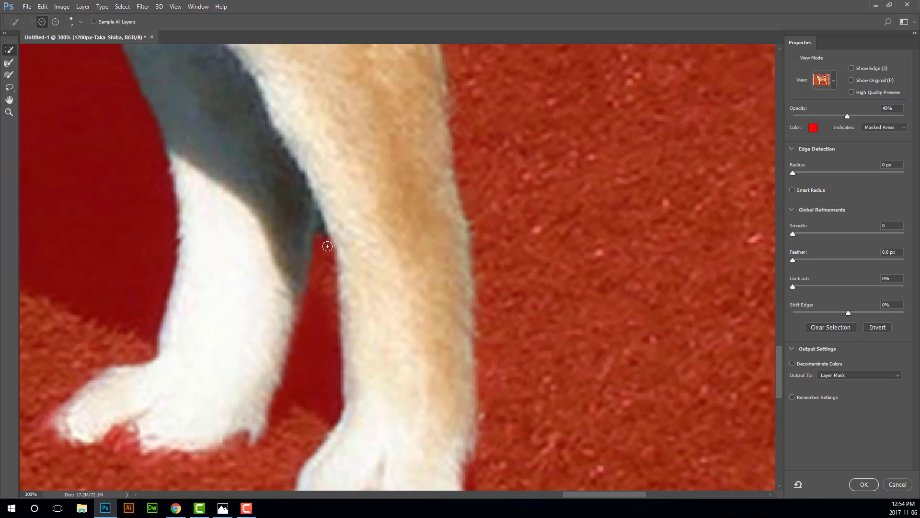
- Add the shaded toes of the near hind paw to the dog selection
drag(386, 324, 194, 187)
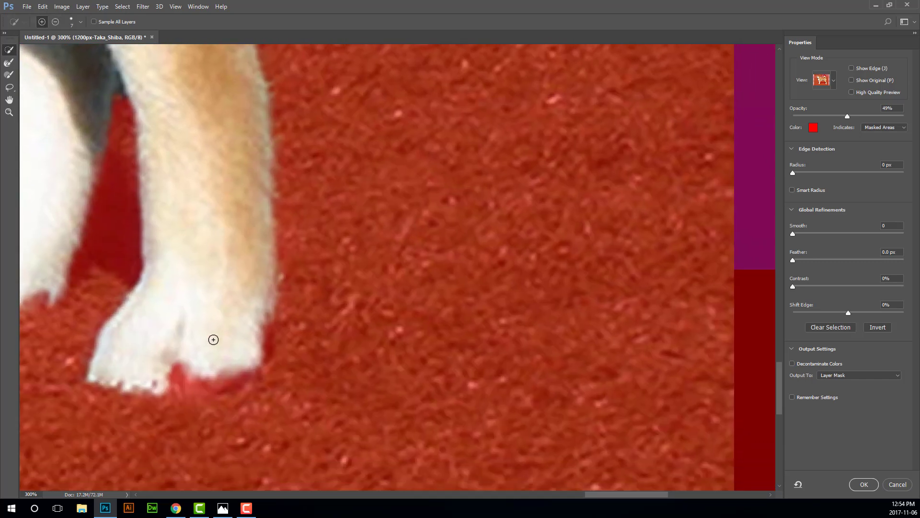
mouse_move(183, 374)
mouse_down()
mouse_move(191, 382)
mouse_move(236, 376)
mouse_up()
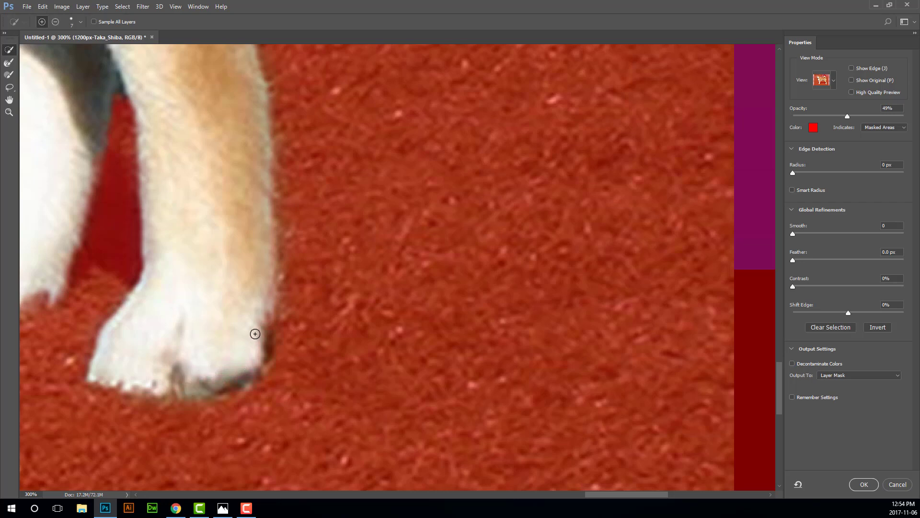
- Subtract the green strip above the dog's back, just behind the shoulders, from the selection
drag(230, 210, 250, 418)
drag(182, 149, 261, 408)
drag(167, 221, 218, 383)
drag(191, 262, 216, 403)
mouse_move(203, 134)
mouse_down()
mouse_move(221, 208)
mouse_move(225, 312)
mouse_up()
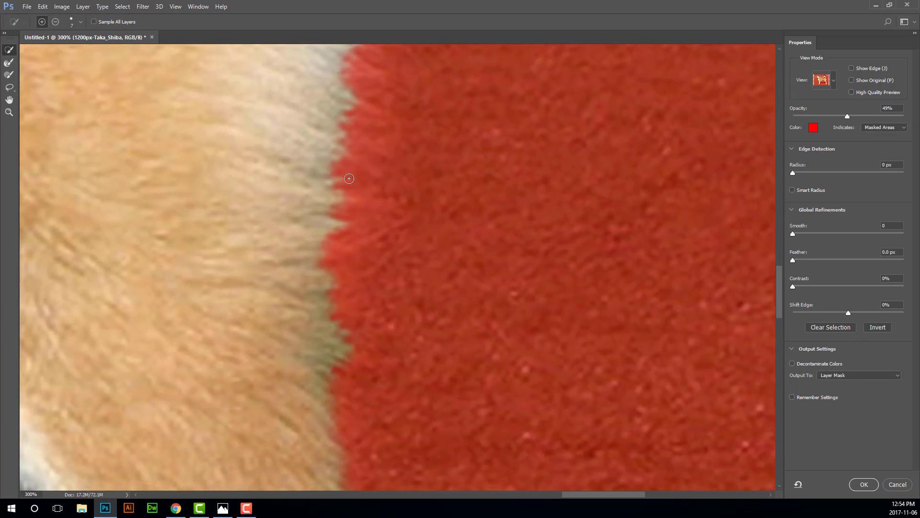
drag(327, 172, 357, 474)
drag(321, 189, 383, 389)
mouse_move(305, 262)
mouse_down()
mouse_move(282, 335)
mouse_move(339, 304)
mouse_move(355, 231)
mouse_move(337, 236)
mouse_move(417, 149)
mouse_move(467, 181)
mouse_move(482, 299)
mouse_move(460, 268)
mouse_move(477, 260)
mouse_up()
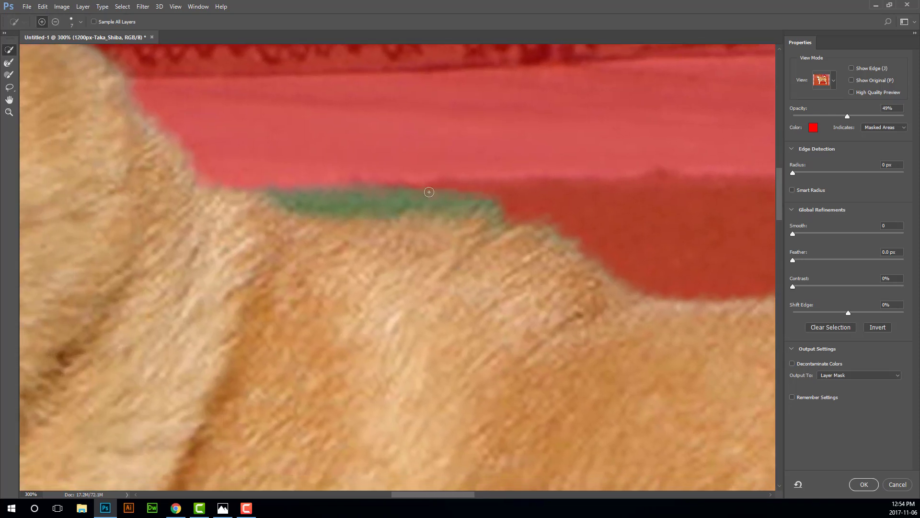
key(alt)
drag(321, 194, 307, 194)
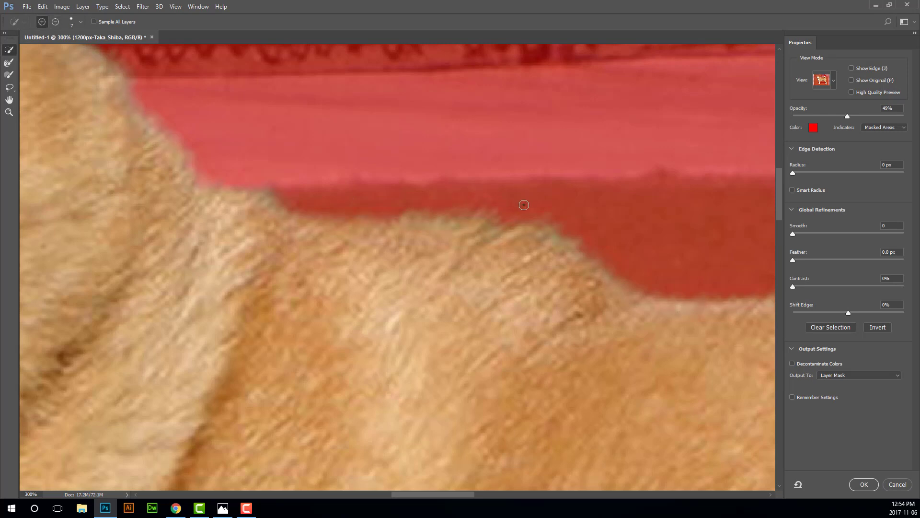
key(ctrl+0)
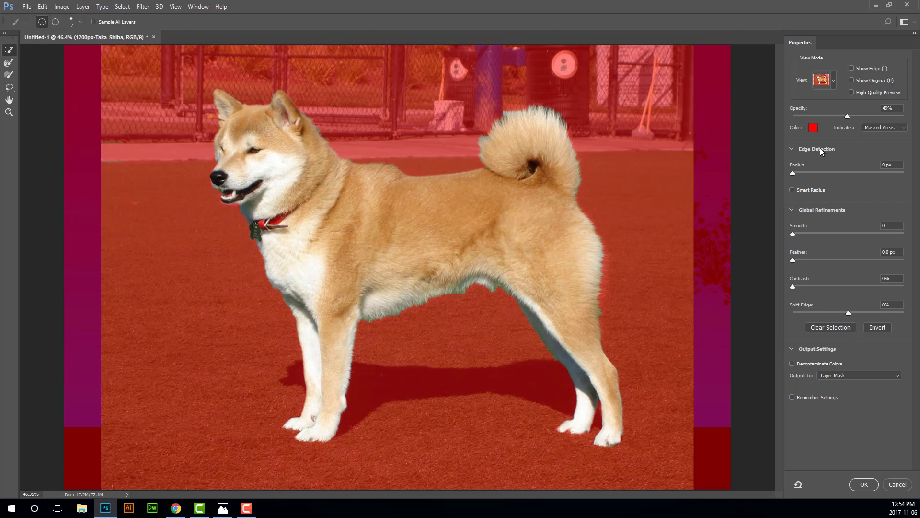
- Set the edge detection radius to 67 px and output the dog selection as a layer mask
click(793, 148)
click(793, 148)
drag(862, 171, 864, 172)
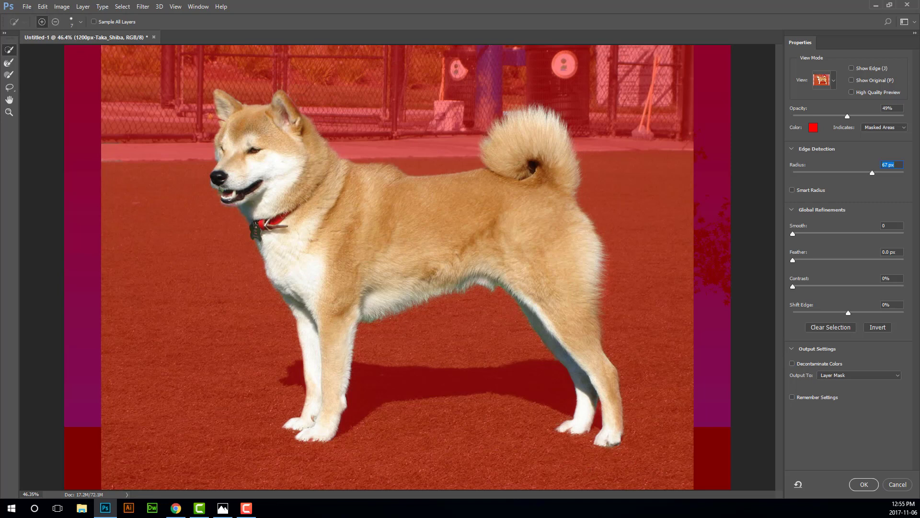
click(10, 64)
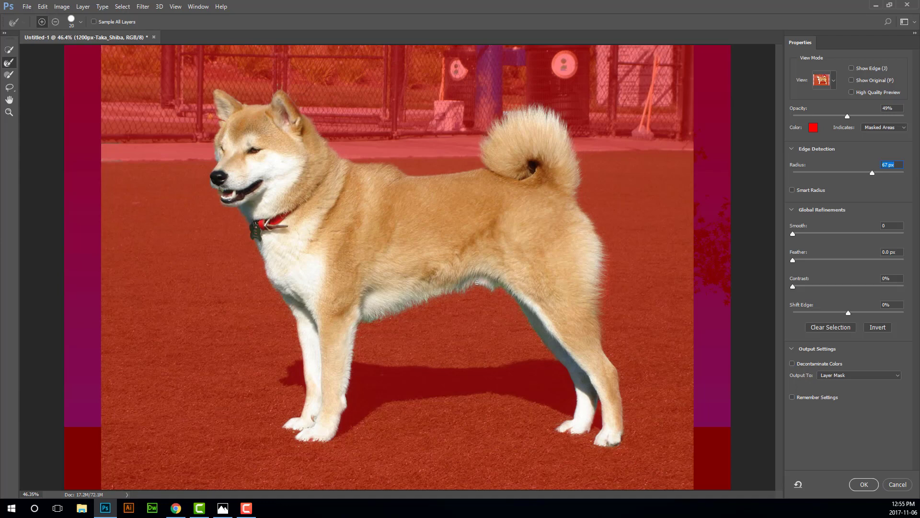
click(864, 484)
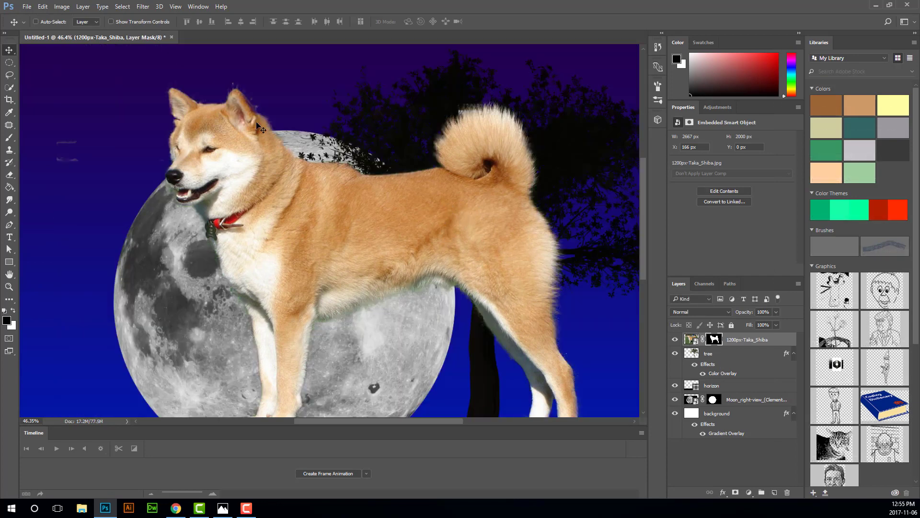
- Reopen the dog's layer mask in Select and Mask and show it in the Black & White view
drag(347, 266, 350, 228)
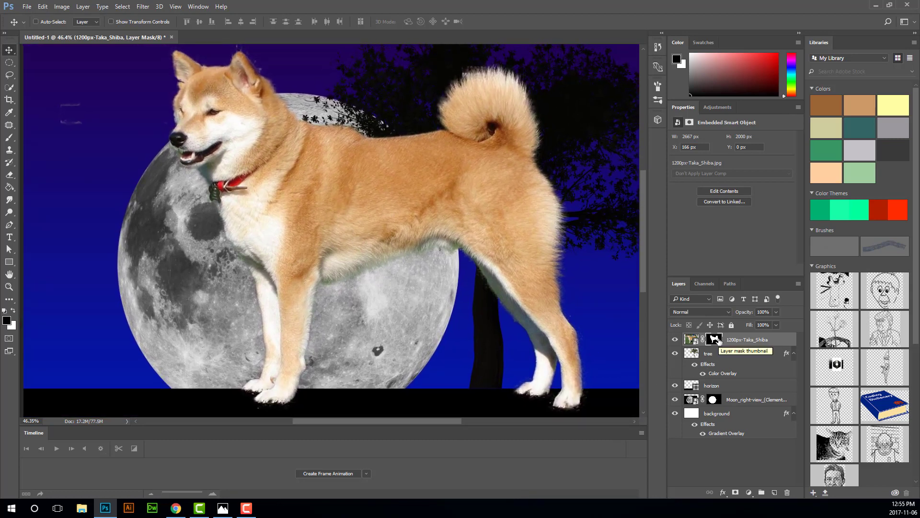
double_click(714, 339)
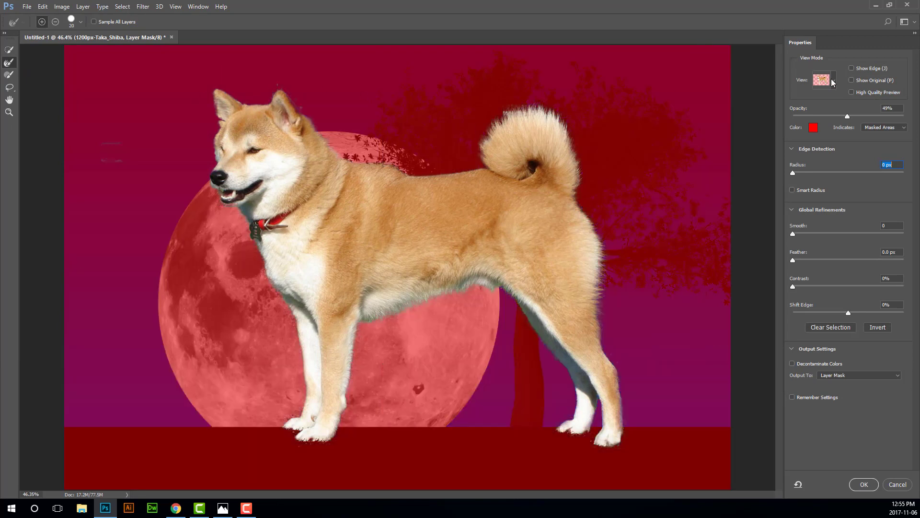
click(833, 82)
click(809, 199)
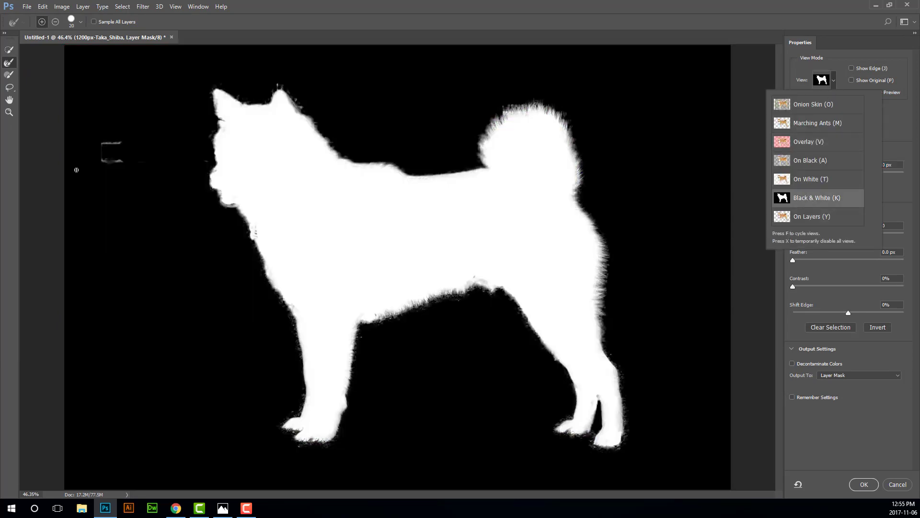
- Brush the stray marks in front of the dog's face and above its ear out of the mask and apply the refinement
click(10, 81)
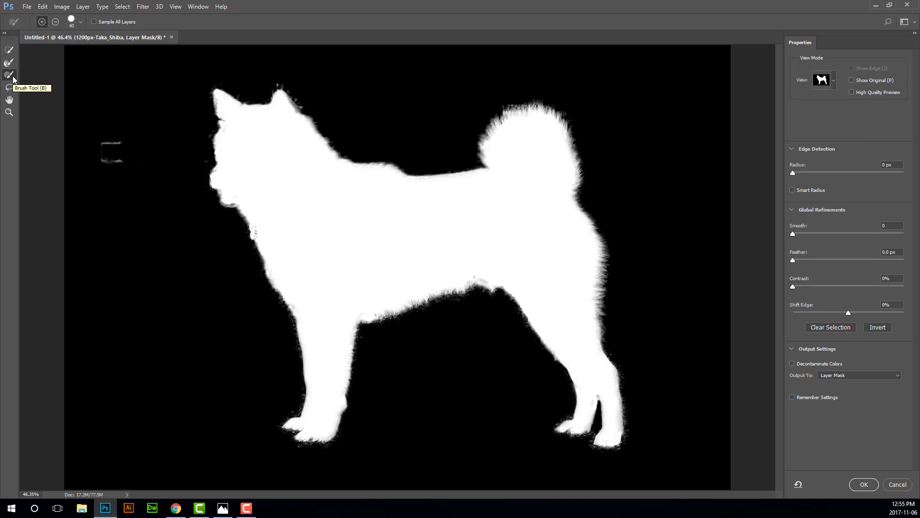
key(alt)
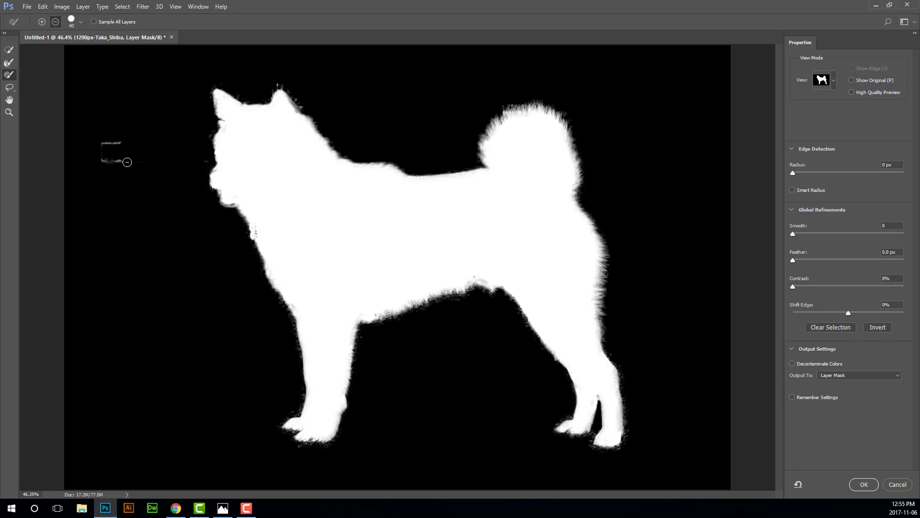
mouse_move(127, 162)
mouse_down()
mouse_move(103, 154)
mouse_move(108, 142)
mouse_move(124, 143)
mouse_up()
drag(274, 73, 278, 77)
key(space)
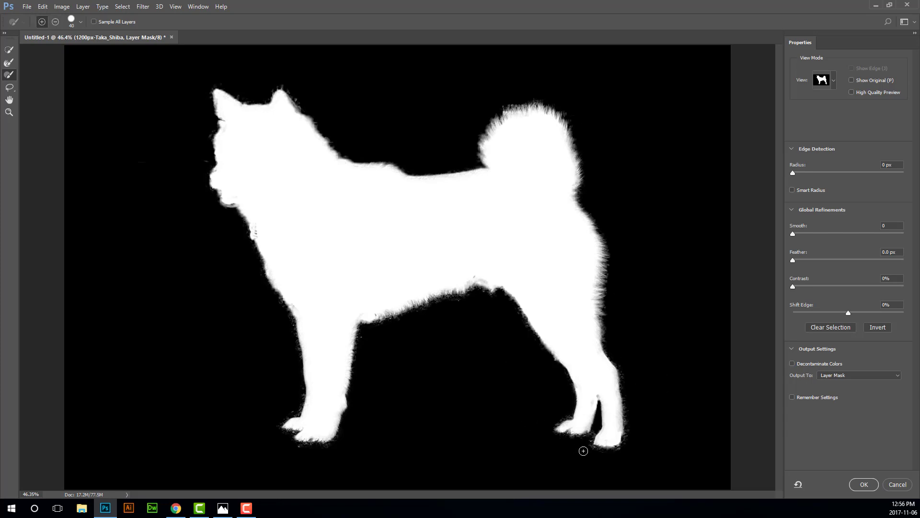
key(alt)
key(alt)
click(867, 486)
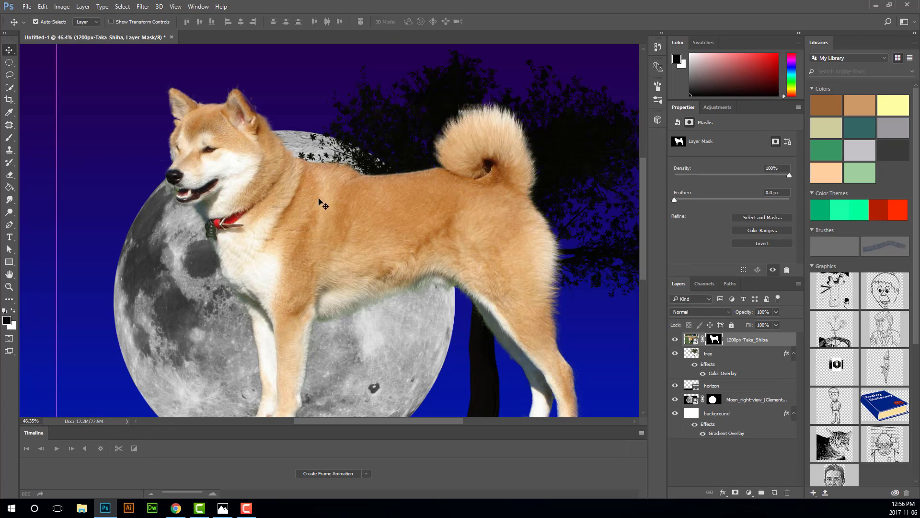
- Scale the dog down proportionally to about 26.7% and stand it on the horizon in front of the moon
key(ctrl+t)
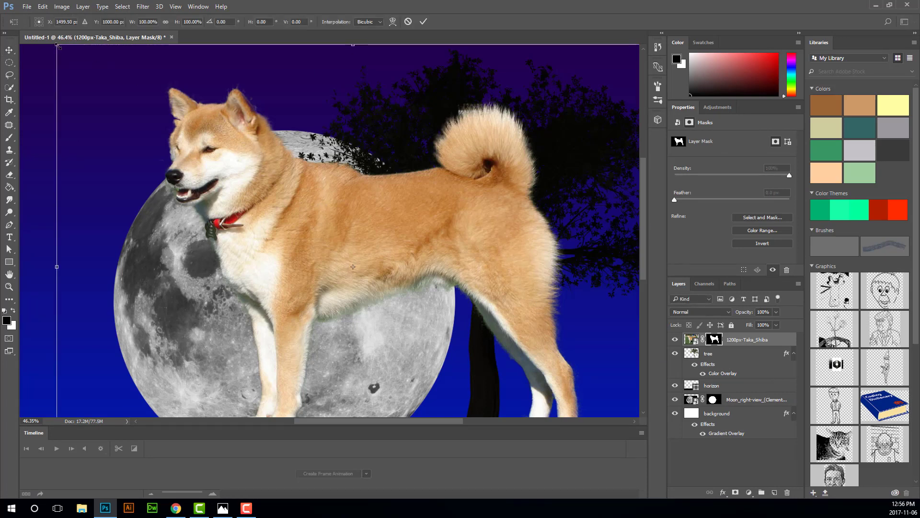
drag(60, 49, 300, 227)
drag(435, 314, 226, 251)
drag(441, 161, 287, 277)
drag(200, 346, 299, 342)
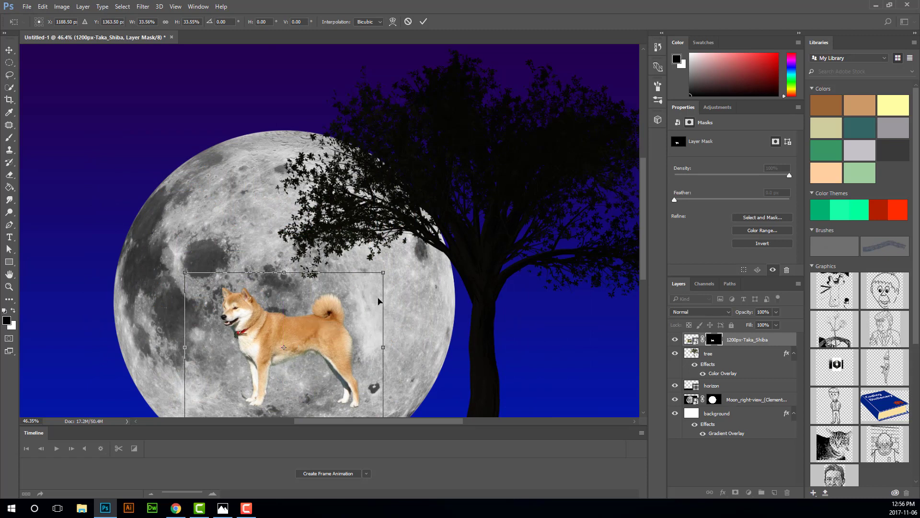
scroll(316, 253, down, 5)
drag(316, 253, 265, 282)
drag(323, 225, 292, 248)
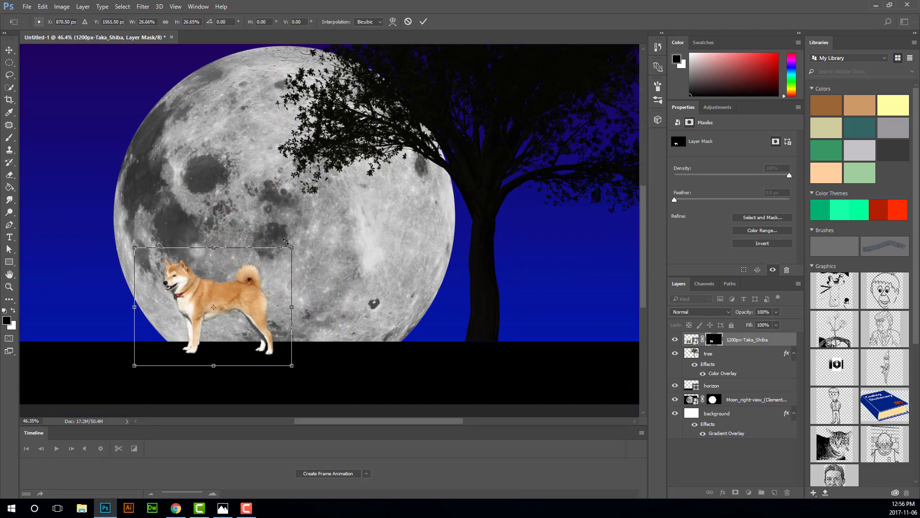
drag(251, 306, 263, 300)
key(Return)
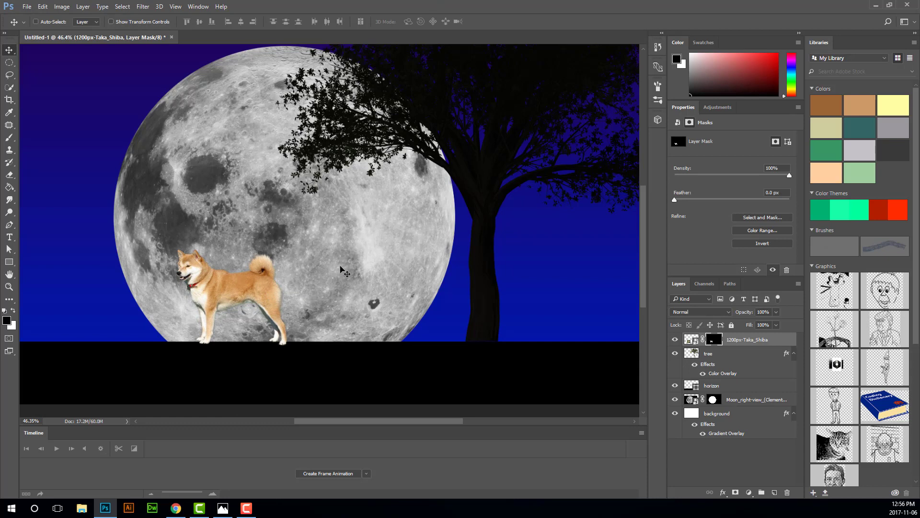
- Rename the 1200px-Taka_Shiba layer as dog
click(176, 507)
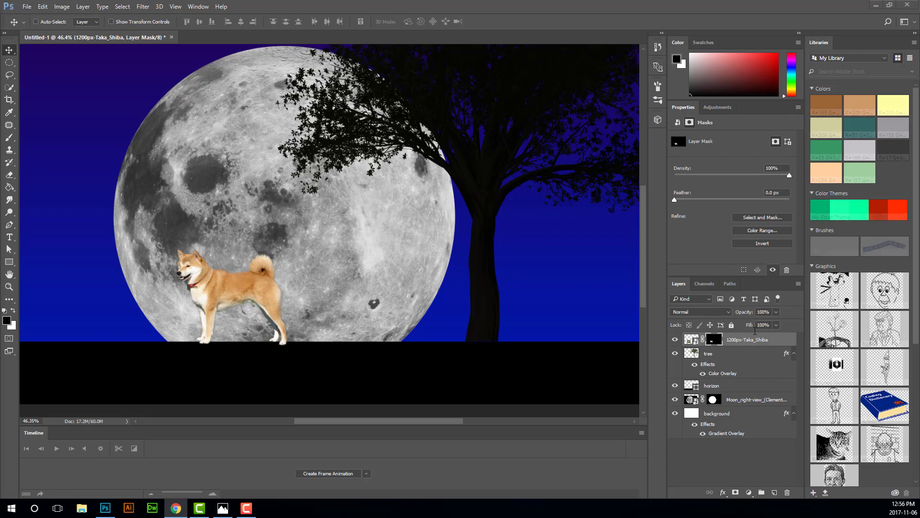
click(744, 346)
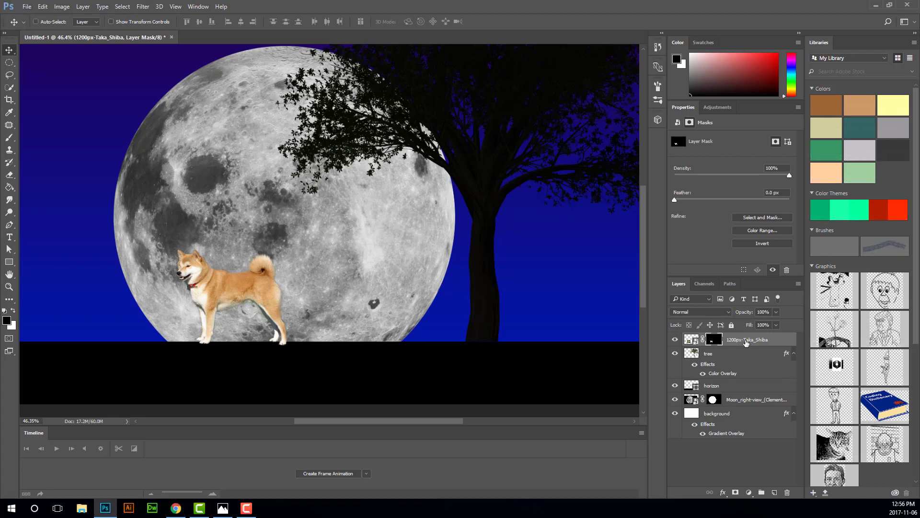
double_click(745, 340)
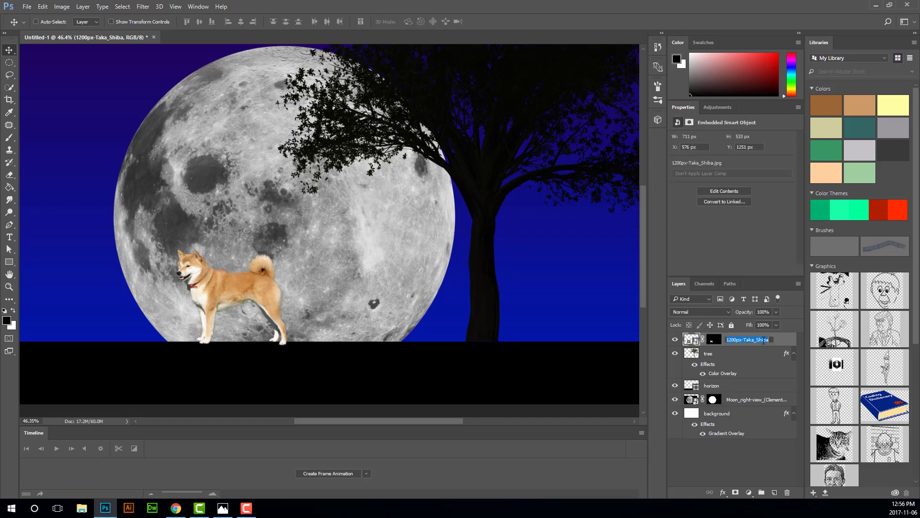
text(dog)
key(Return)
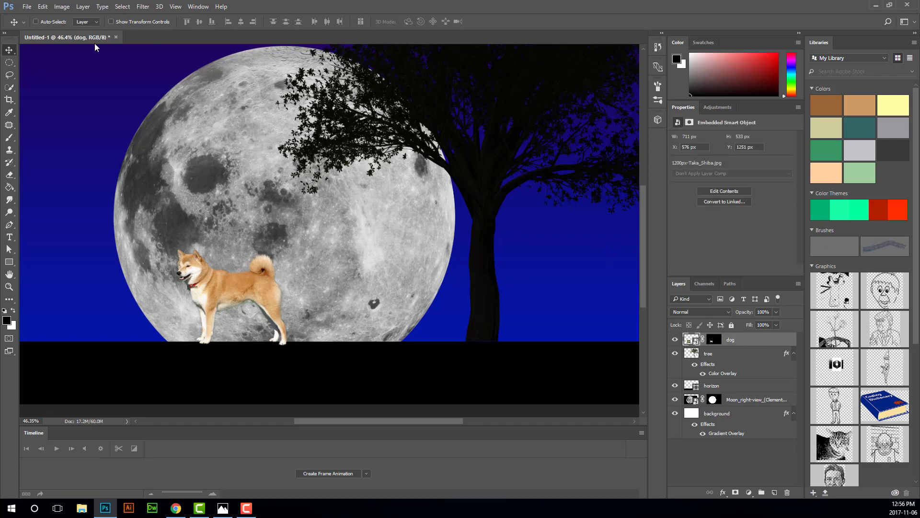
- Place the swinging girl silhouette PNG from the Moonlight Silhouette folder as an embedded image
click(27, 7)
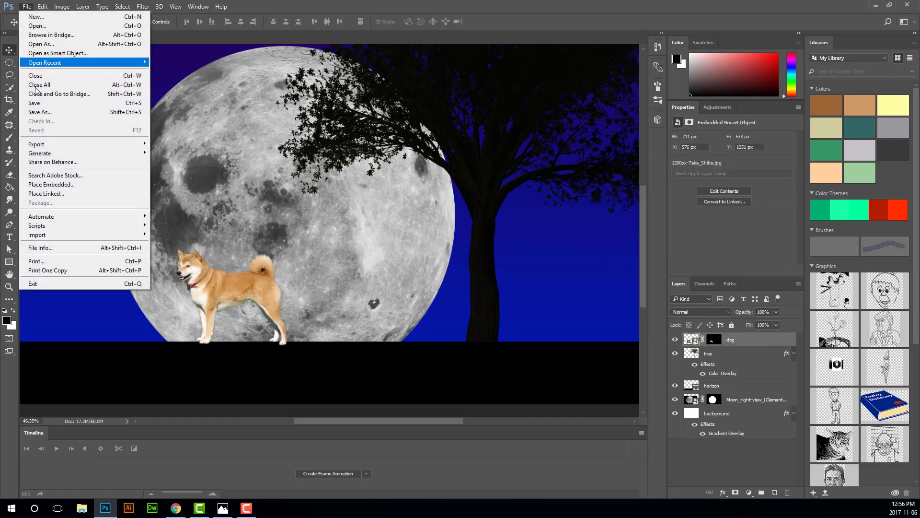
click(46, 187)
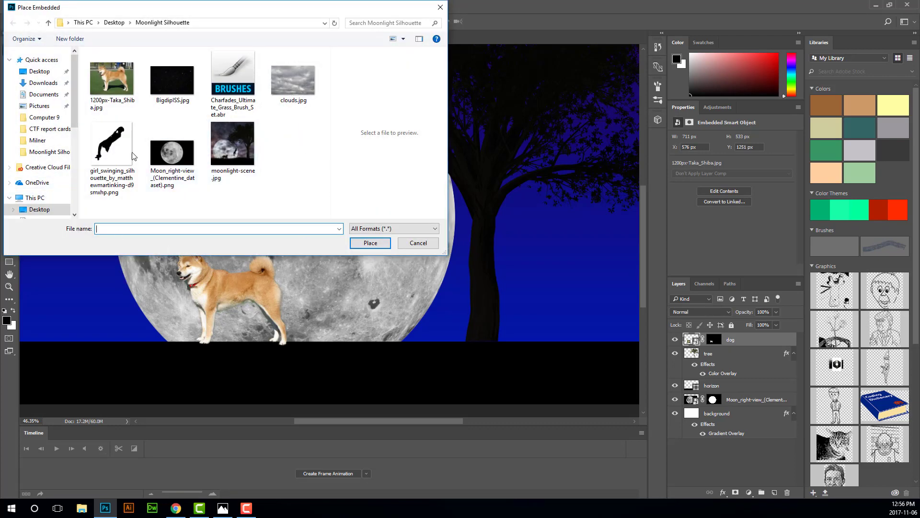
click(111, 153)
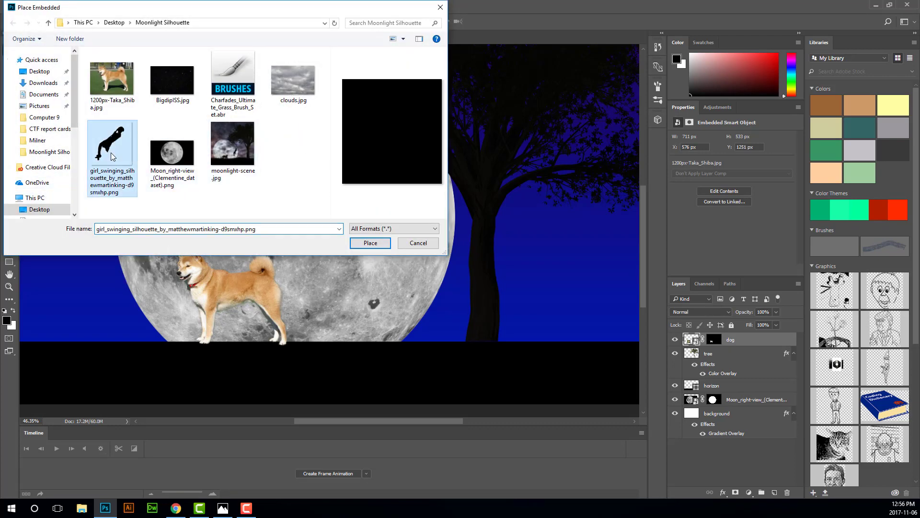
click(371, 243)
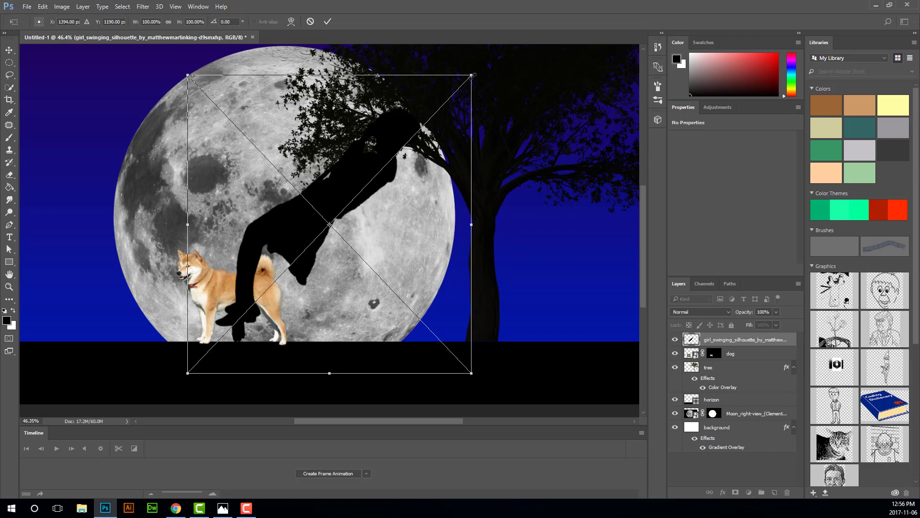
- Scale the girl silhouette to about 43%, rotate it -25.3° and position it beneath the tree's branch in front of the moon
drag(472, 75, 341, 211)
drag(292, 266, 411, 235)
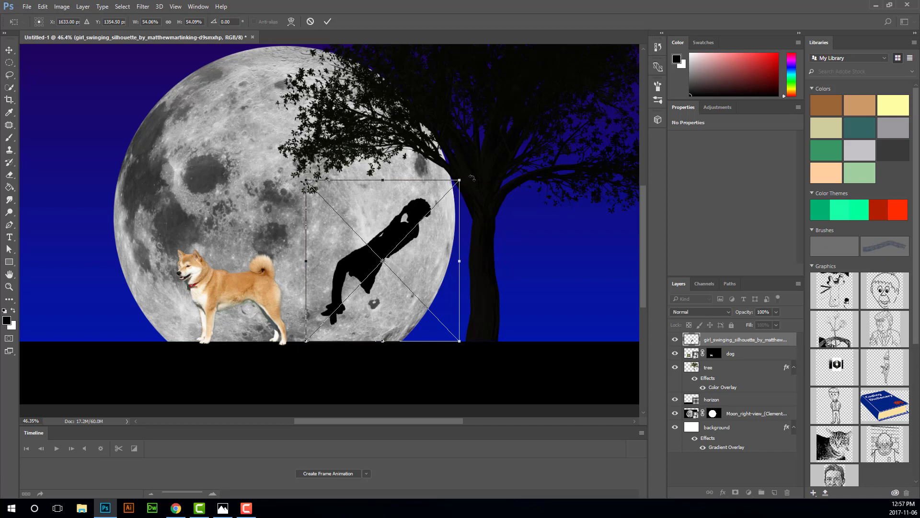
drag(473, 177, 442, 158)
drag(401, 223, 417, 218)
drag(461, 151, 449, 139)
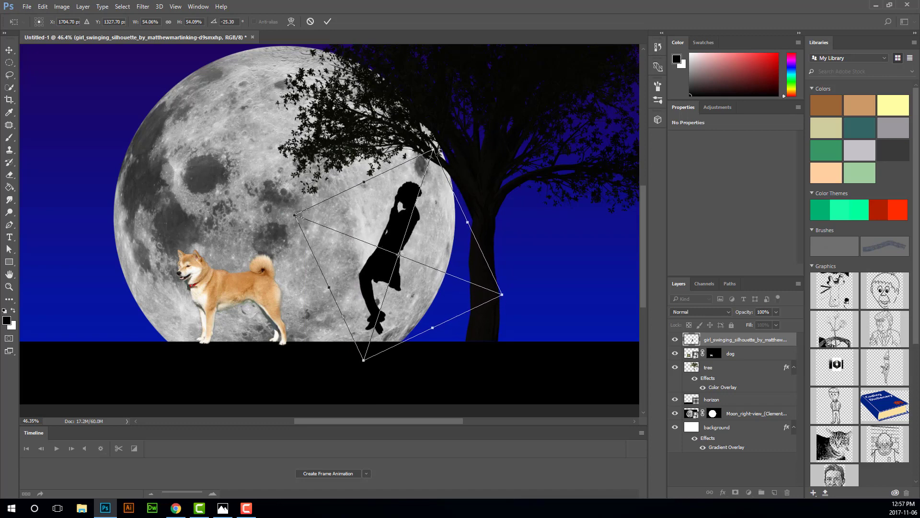
drag(433, 150, 418, 193)
drag(384, 272, 380, 257)
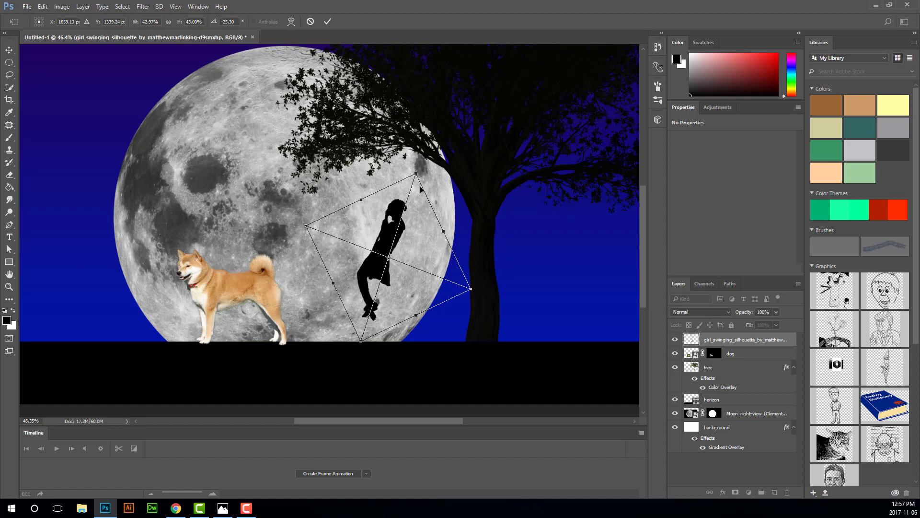
key(Return)
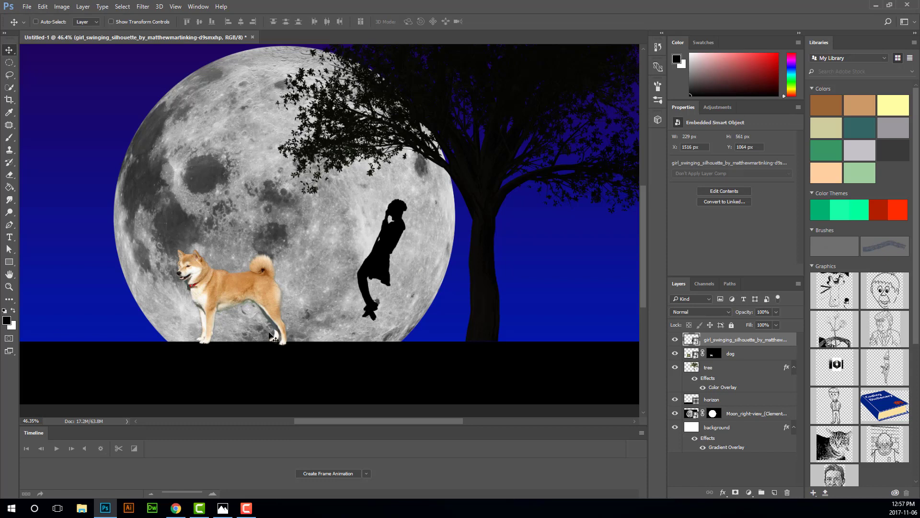
- Add a new layer named rope above the girl silhouette layer
click(774, 492)
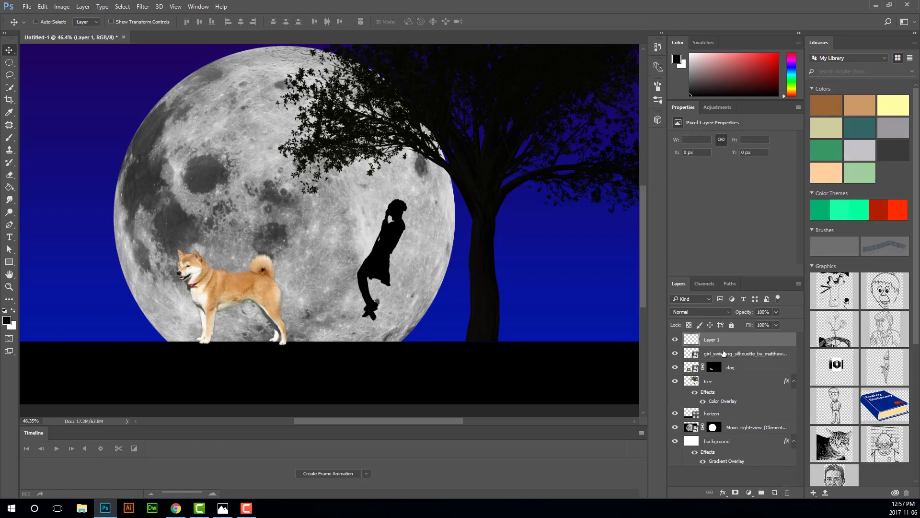
double_click(722, 340)
text(rope)
key(Return)
- Set up the Brush tool with a size of 8 px and 100% hardness
click(11, 142)
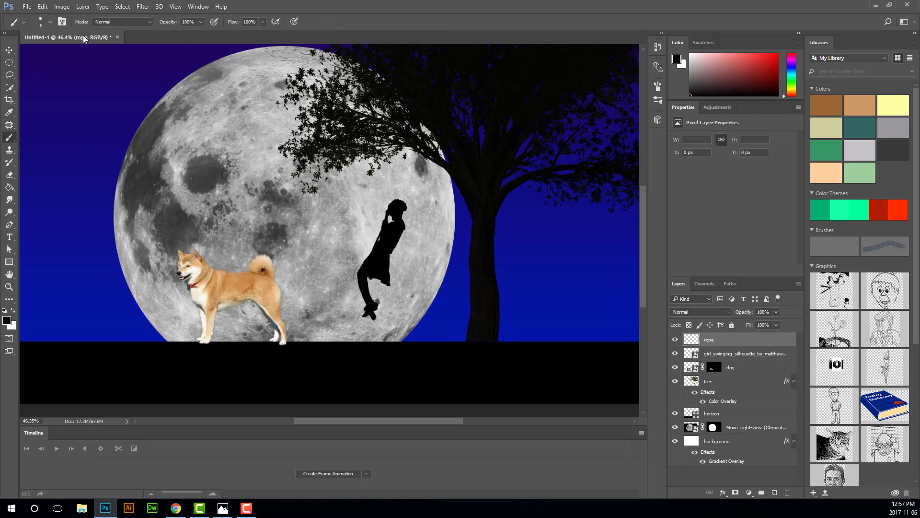
click(50, 22)
mouse_move(56, 53)
mouse_down()
mouse_move(64, 53)
mouse_move(56, 51)
mouse_up()
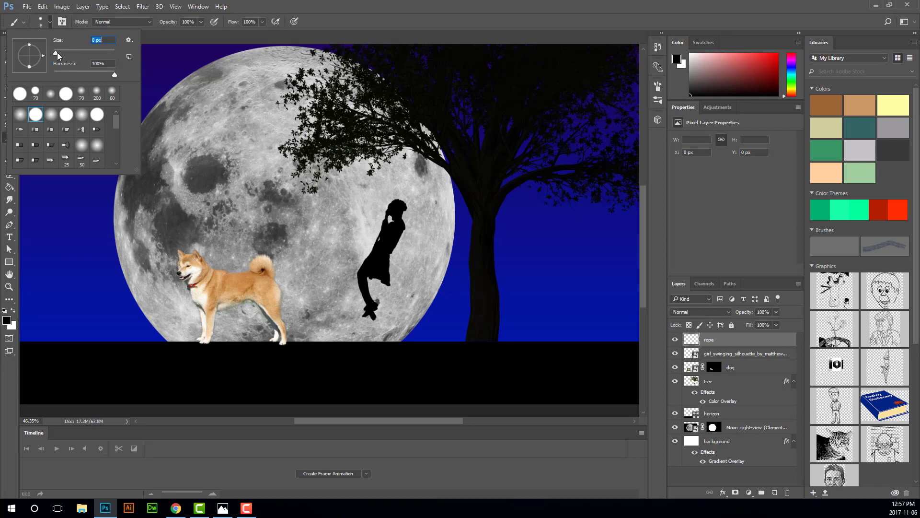
click(51, 21)
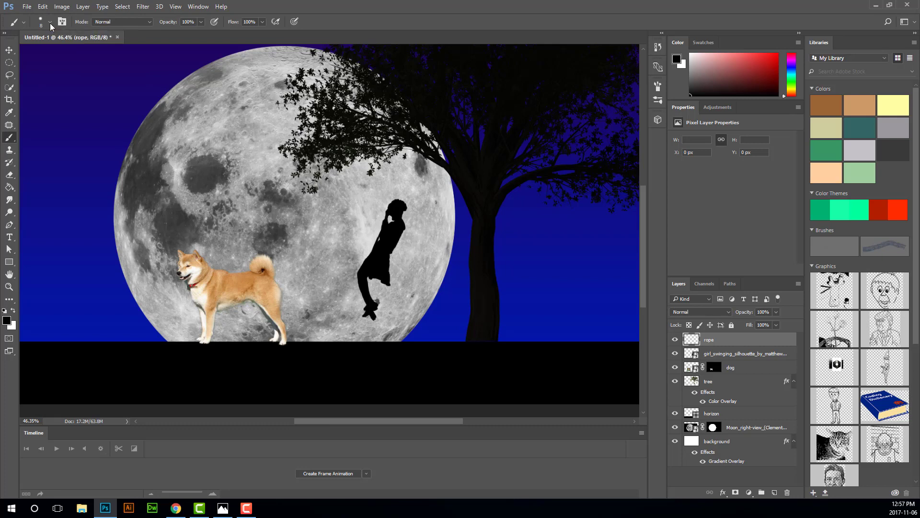
click(50, 22)
mouse_move(113, 73)
mouse_down()
mouse_move(79, 75)
mouse_move(126, 78)
mouse_up()
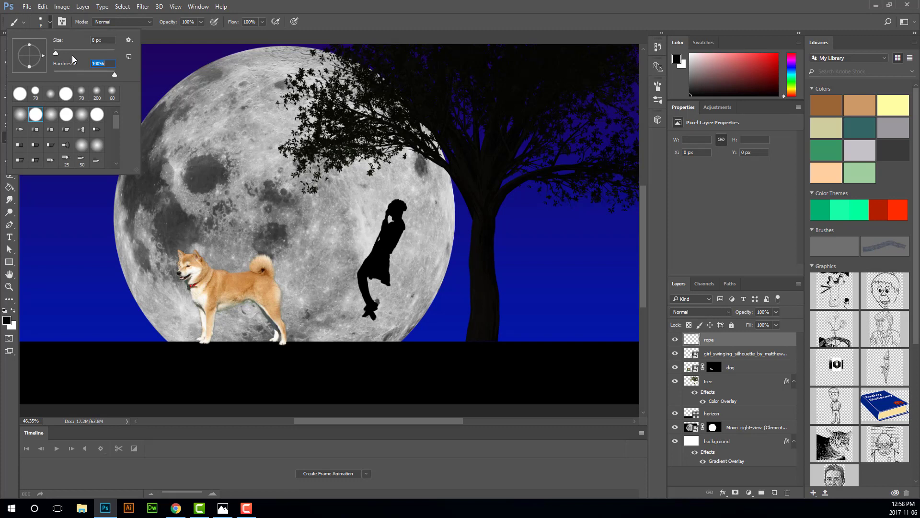
click(51, 22)
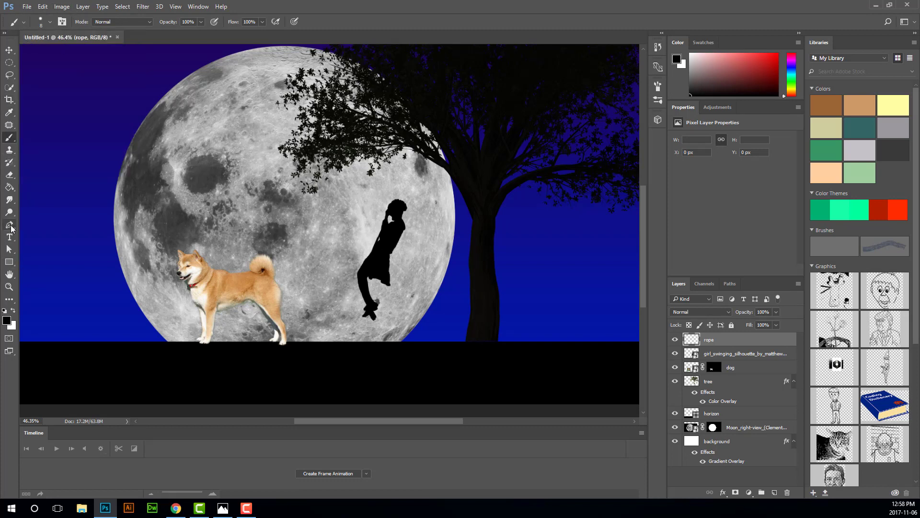
click(9, 225)
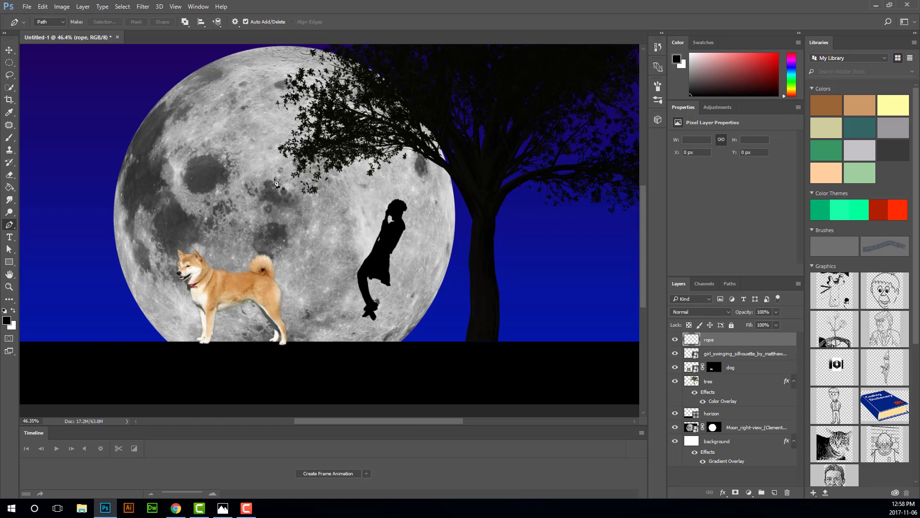
click(60, 22)
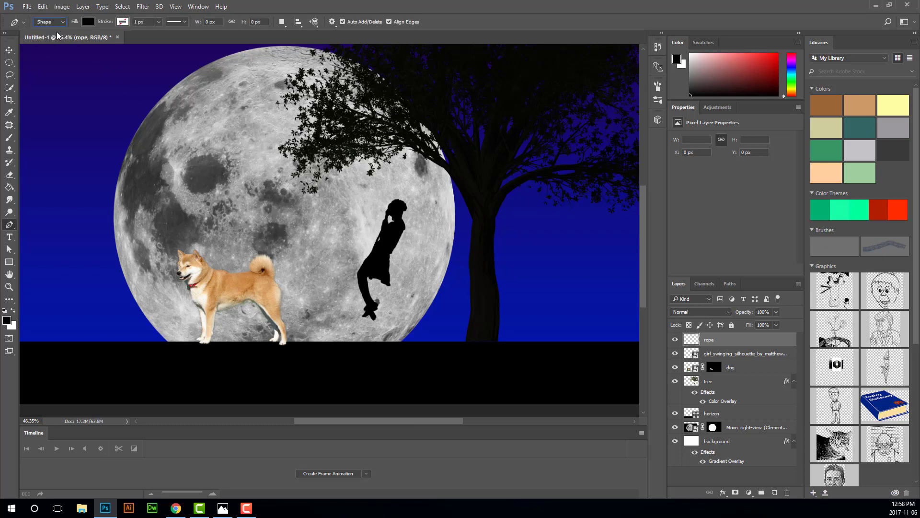
click(64, 24)
click(59, 31)
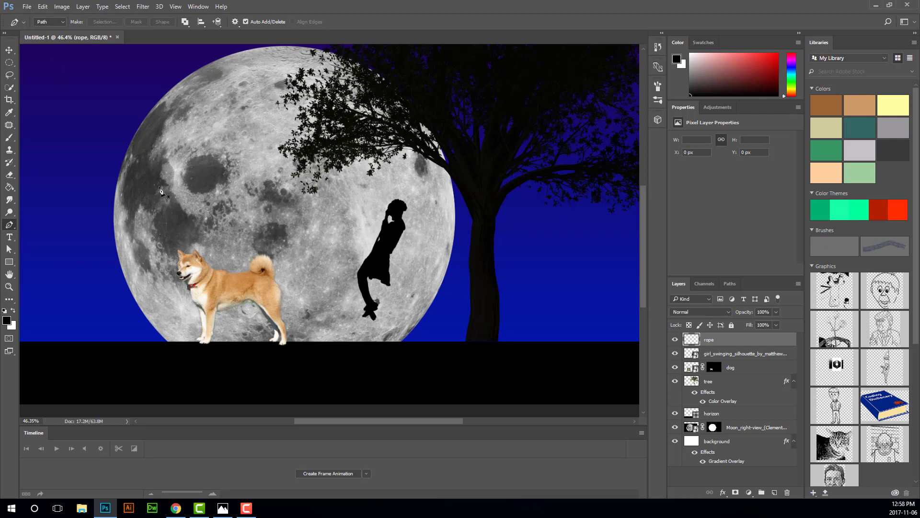
click(372, 313)
click(373, 253)
click(414, 141)
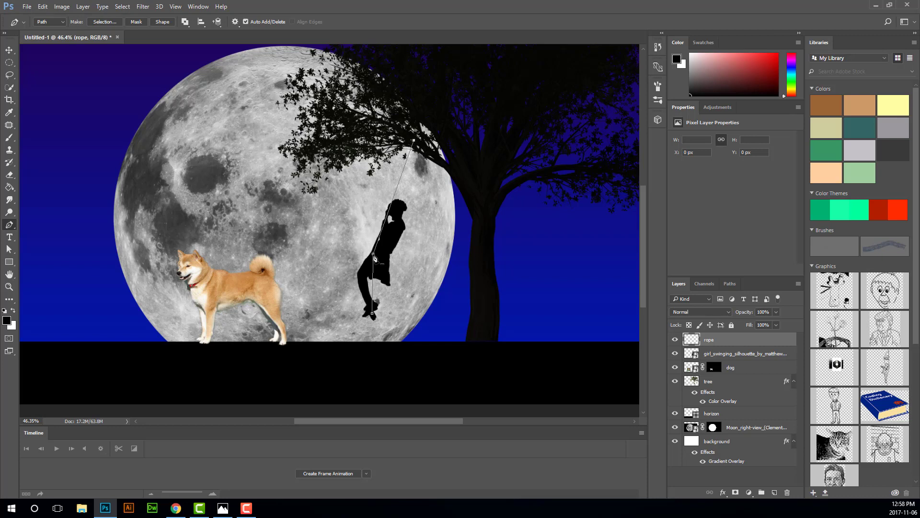
click(373, 254)
click(12, 229)
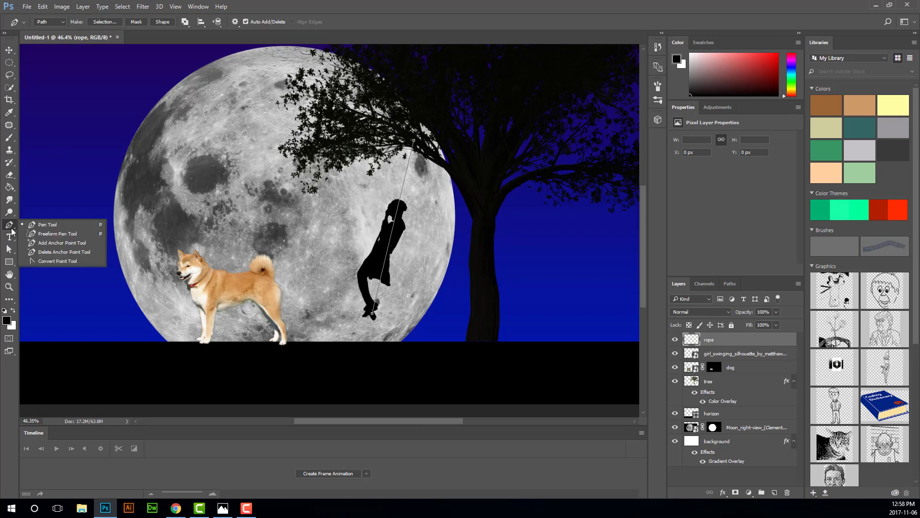
click(49, 234)
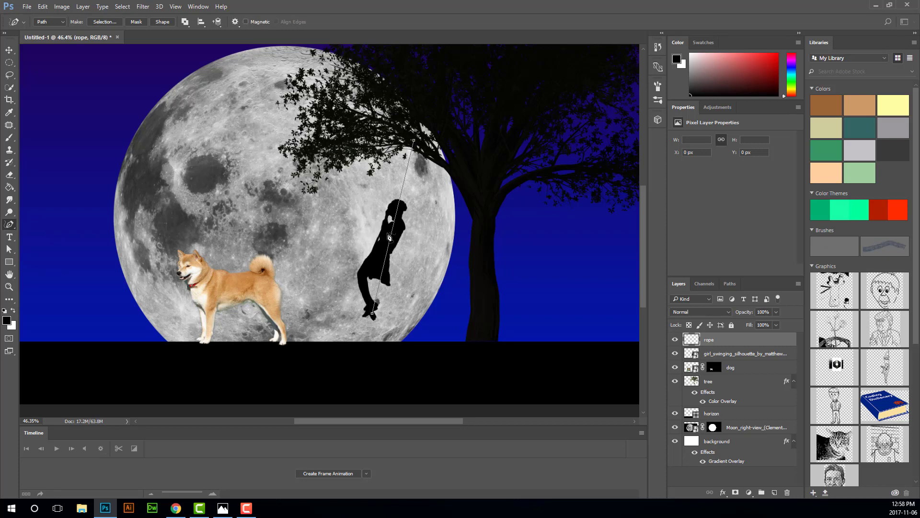
mouse_move(391, 235)
mouse_down()
mouse_move(396, 211)
mouse_move(382, 233)
mouse_up()
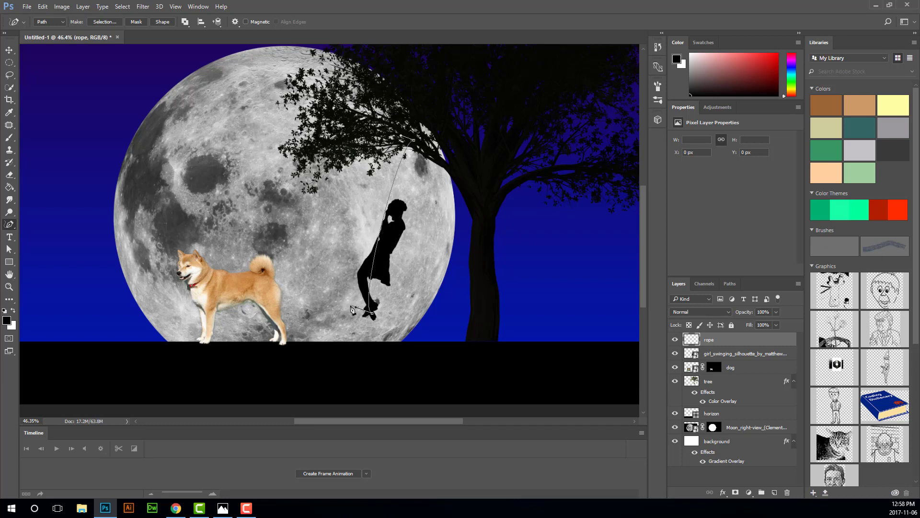
drag(356, 307, 364, 280)
key(ctrl+alt+z)
key(ctrl+alt+z)
key(ctrl+alt+z)
key(ctrl+alt+z)
key(ctrl+alt+z)
key(ctrl+alt+z)
key(ctrl+alt+z)
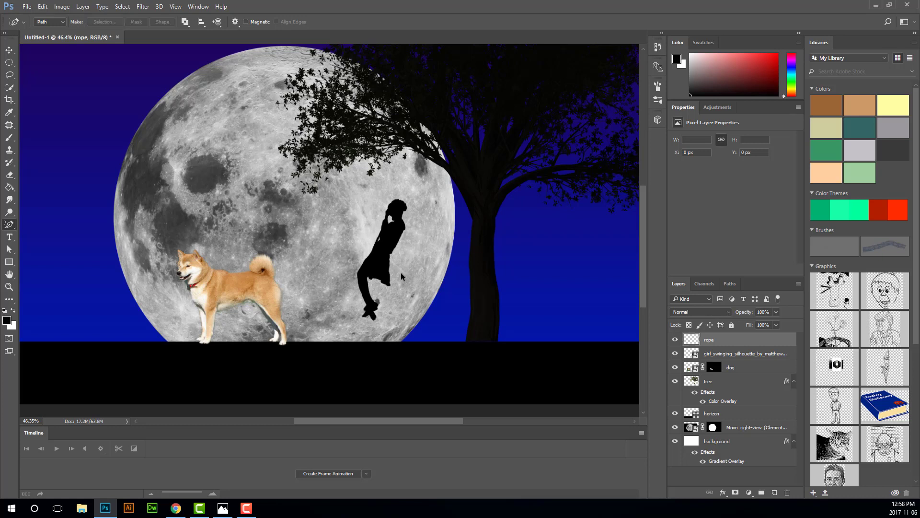
- Draw a slightly curved rope path with the Pen tool from the girl's feet past her hands up to the tree branch
right_click(9, 224)
click(42, 226)
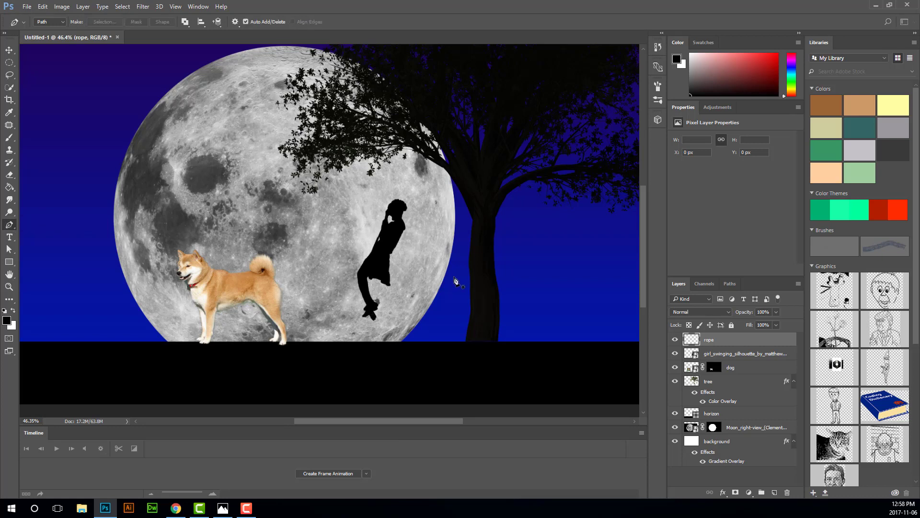
click(372, 314)
click(375, 342)
drag(369, 284, 371, 284)
drag(388, 211, 396, 191)
drag(418, 142, 426, 136)
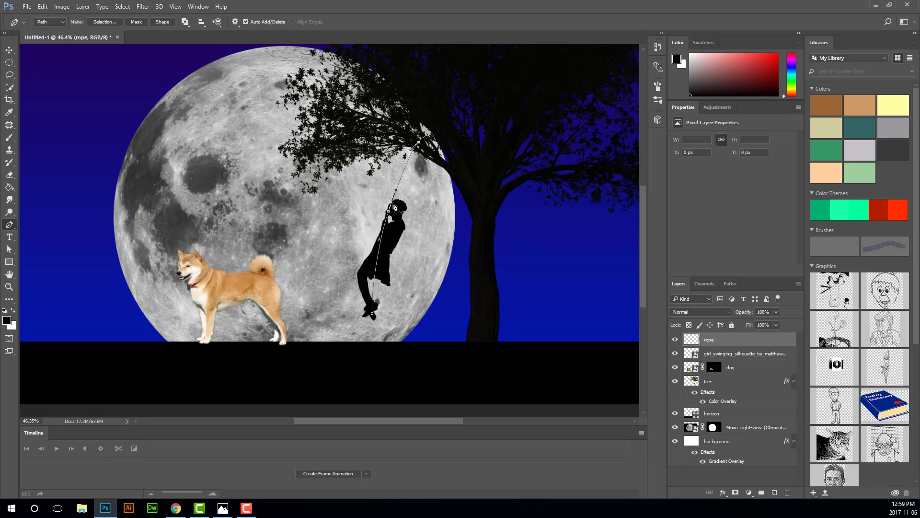
drag(372, 299, 370, 276)
key(ctrl+alt+z)
key(ctrl+alt+z)
- Stroke the rope path with the Brush, without simulated pressure
right_click(386, 234)
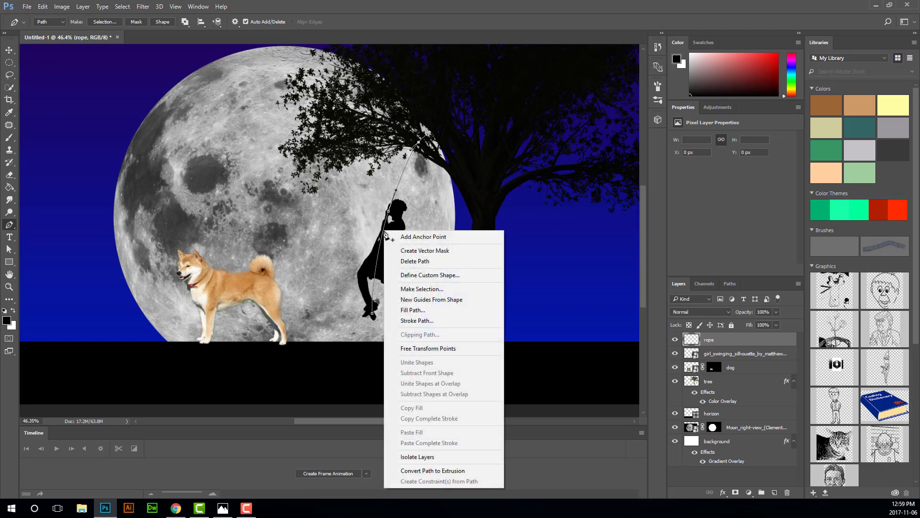
click(424, 319)
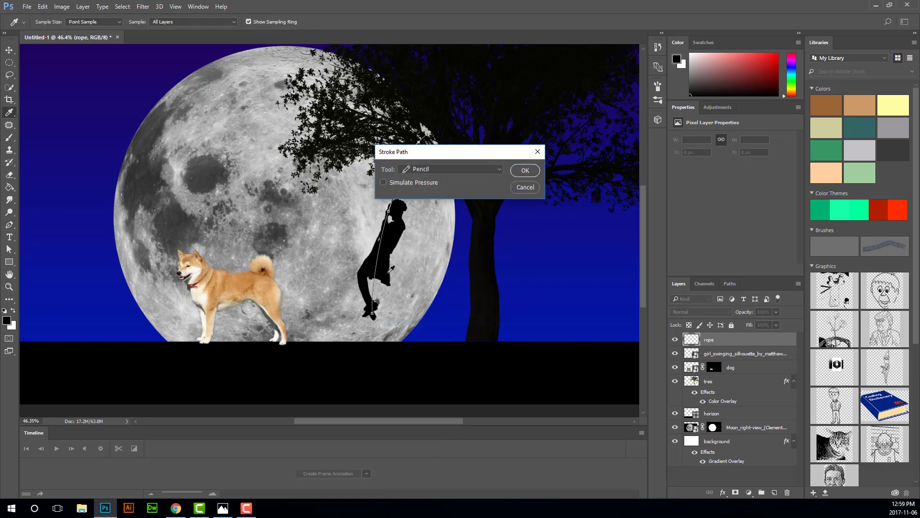
click(428, 168)
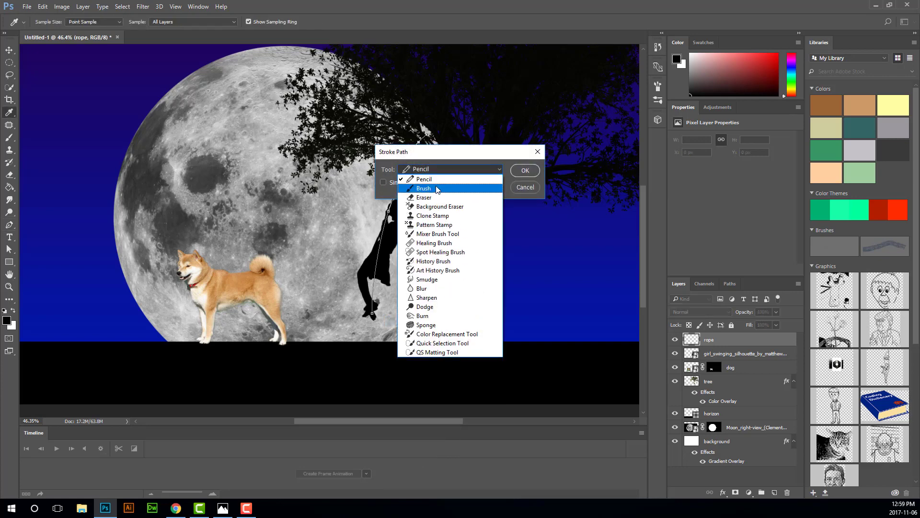
click(435, 185)
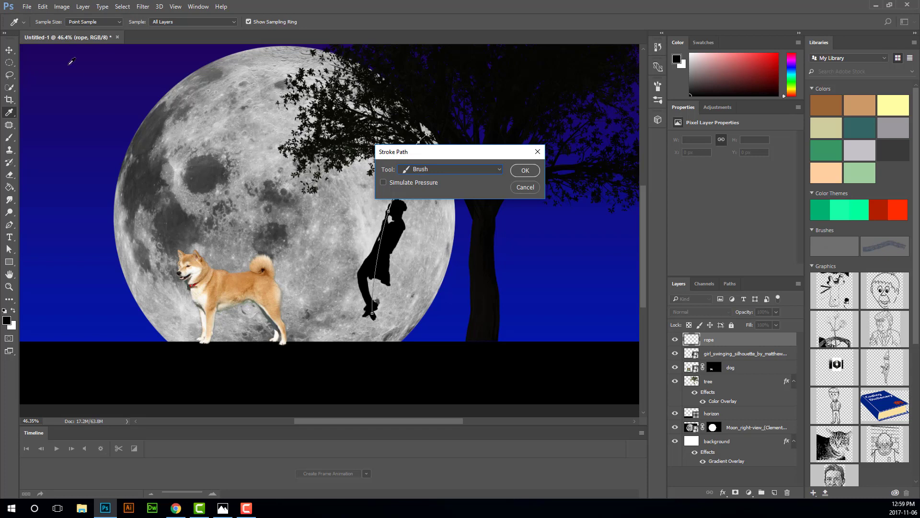
click(522, 170)
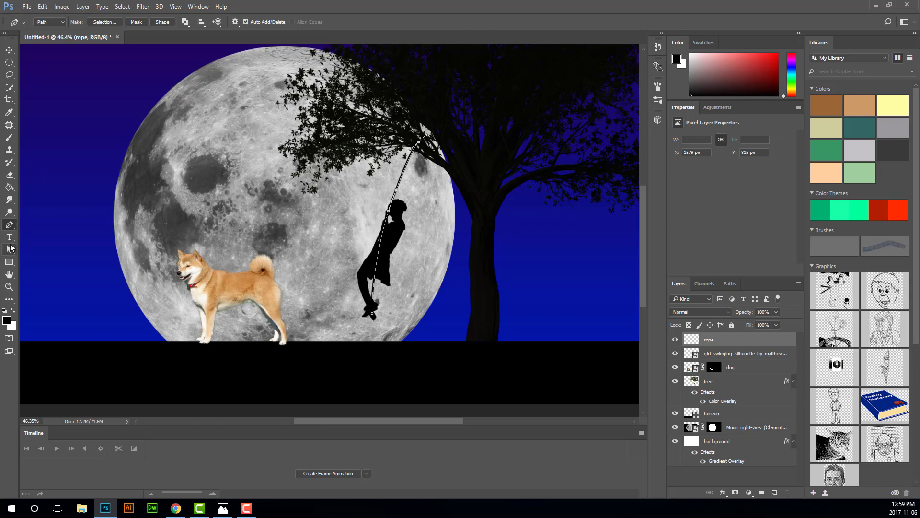
- Delete the pen path and its anchor points while keeping the painted rope stroke
key(a)
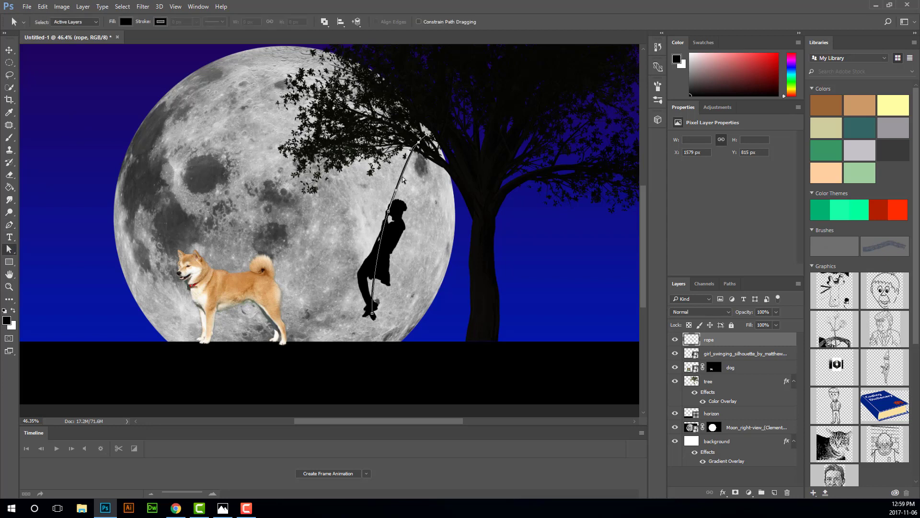
key(Delete)
click(389, 211)
key(Delete)
click(373, 313)
key(Delete)
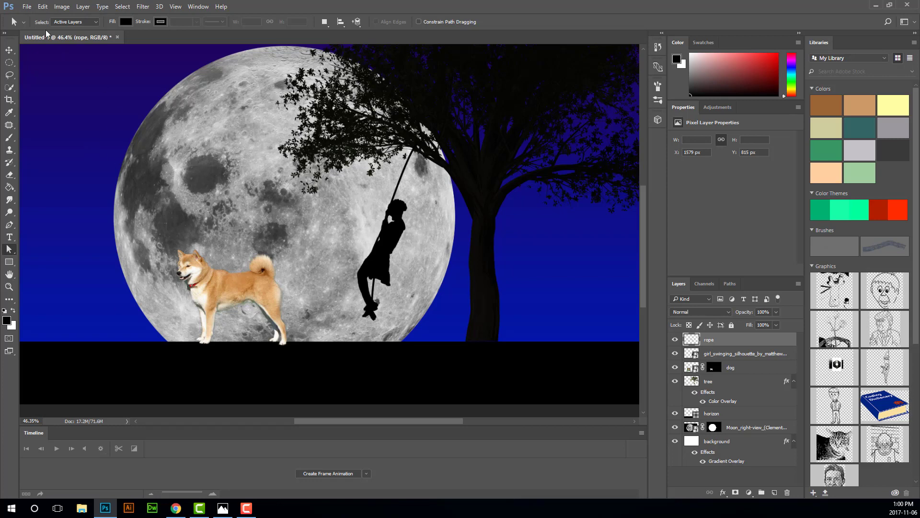
- Place BigdipISS.jpg from the Moonlight Silhouette folder as an embedded image at its default size
click(27, 6)
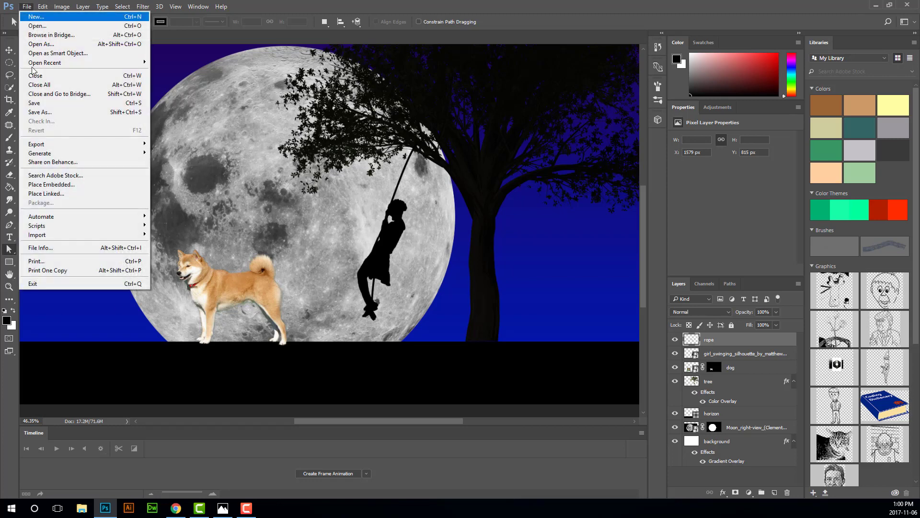
click(46, 185)
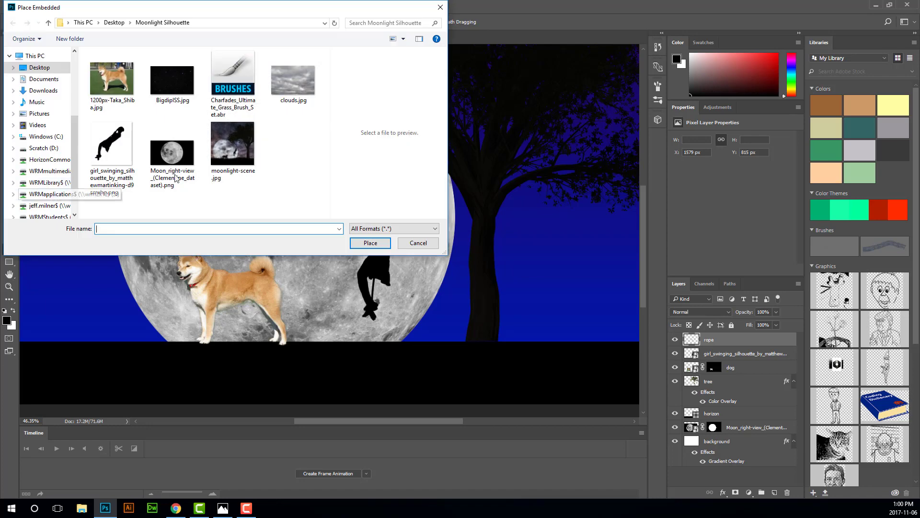
click(170, 83)
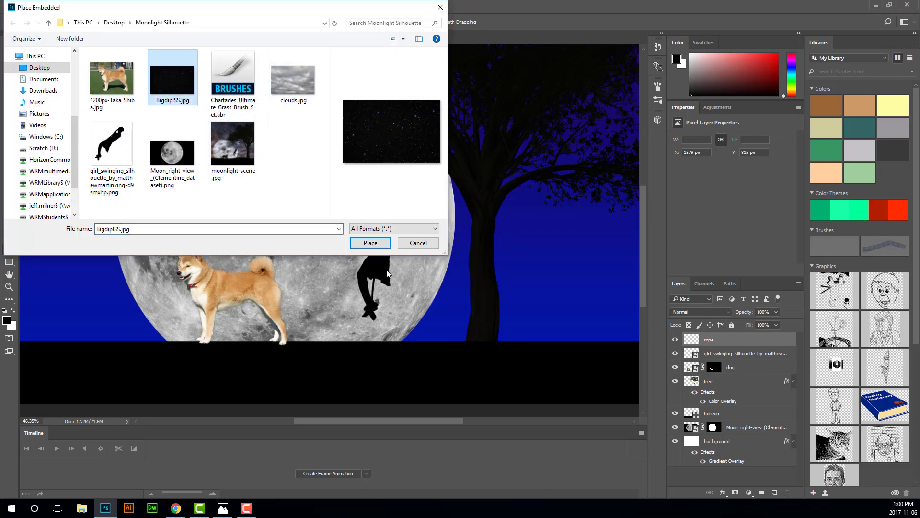
click(381, 241)
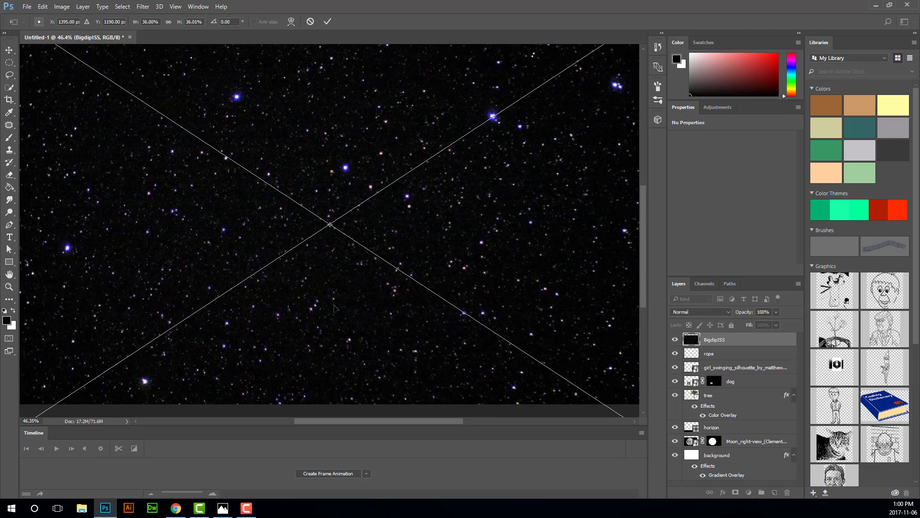
click(327, 21)
- Move the BigdipISS layer between the moon and background layers and set its blend mode to Screen
drag(728, 341, 722, 448)
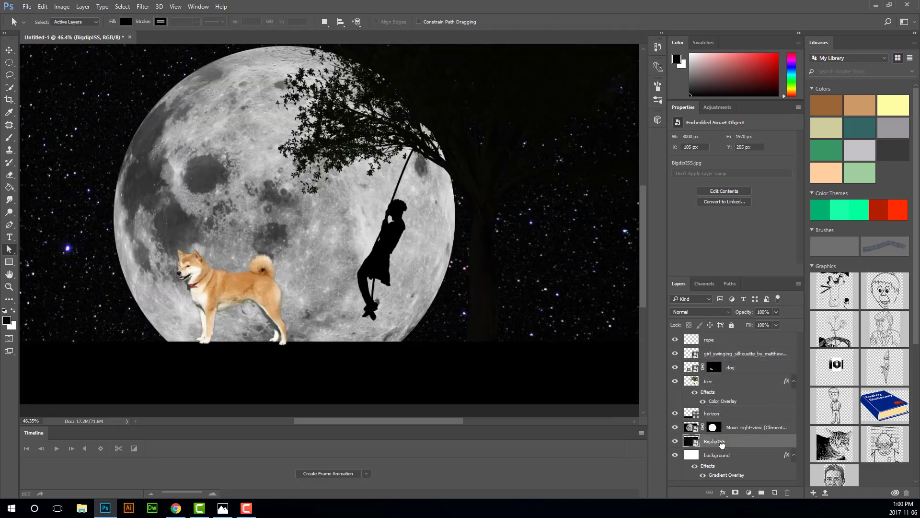
click(715, 311)
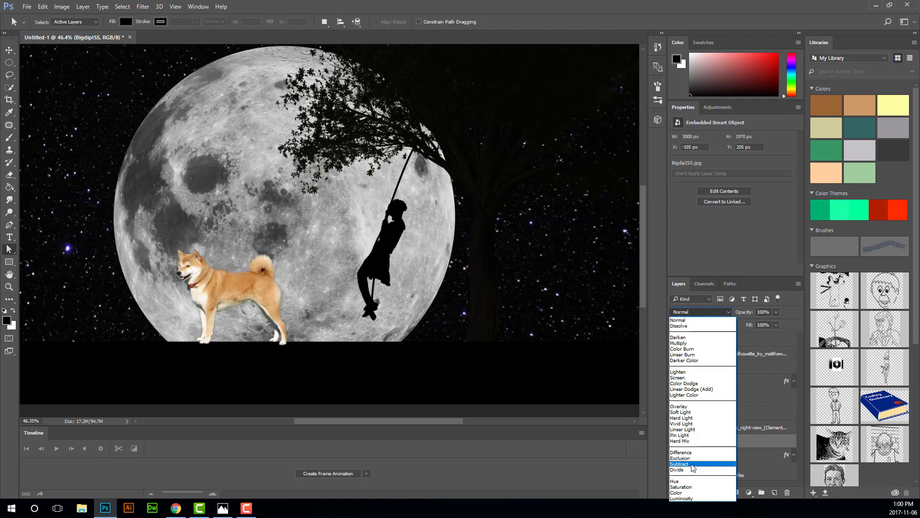
click(691, 378)
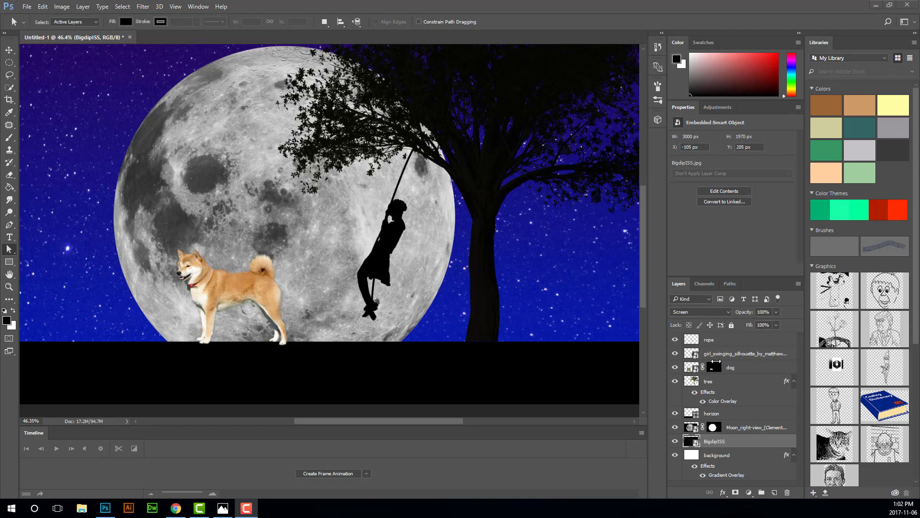
- Add a black Color Overlay in Normal mode at 90% opacity to the dog layer
click(732, 367)
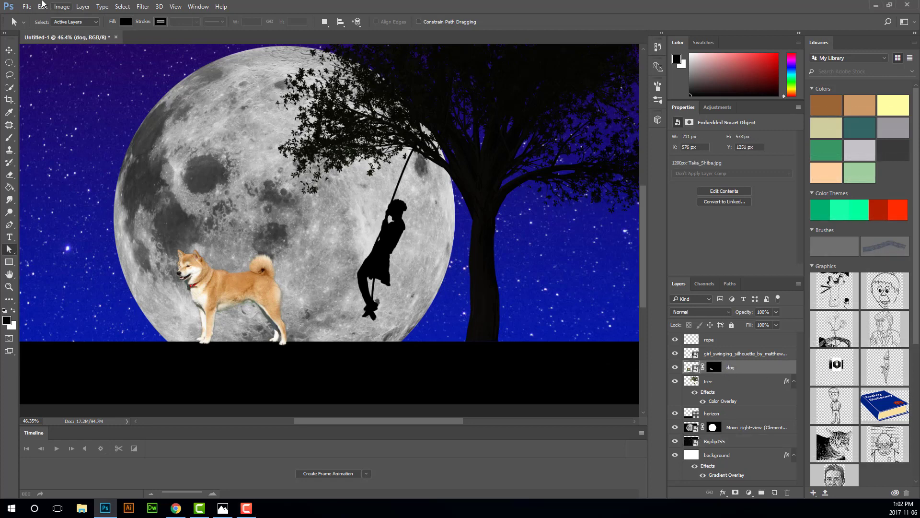
click(83, 6)
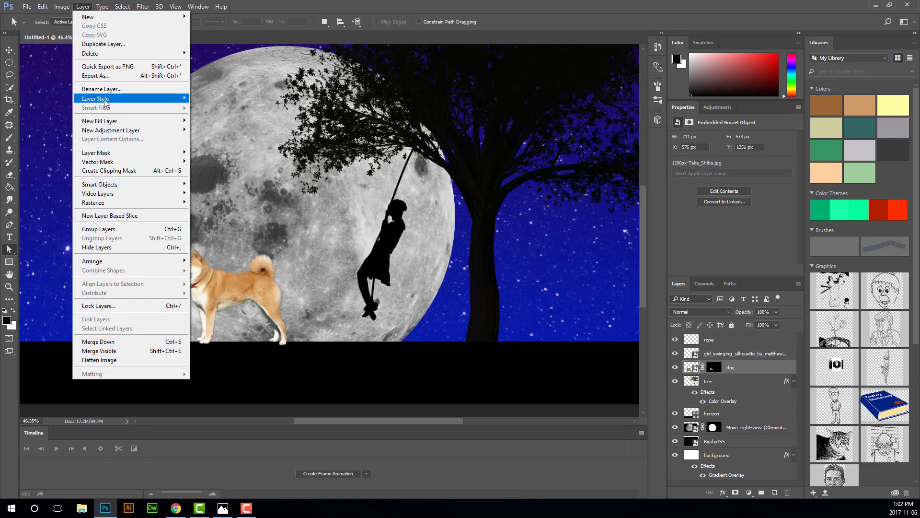
mouse_move(105, 100)
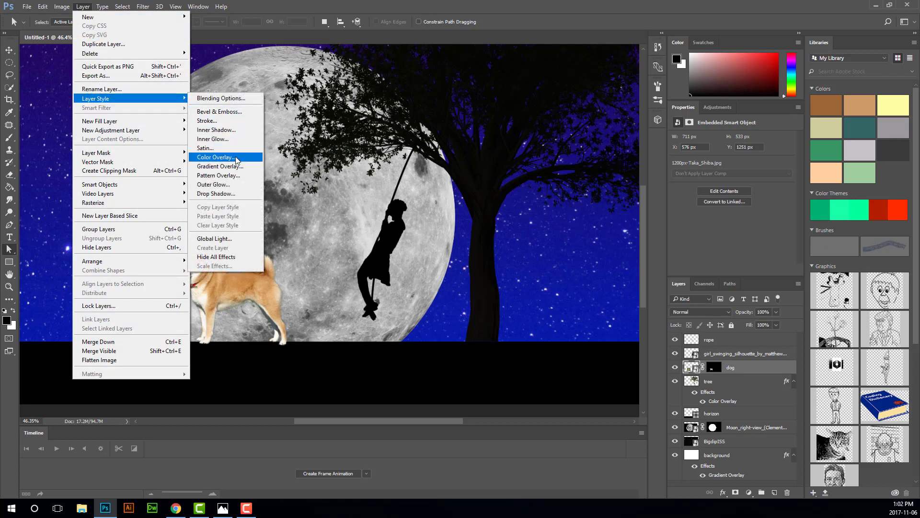
click(215, 157)
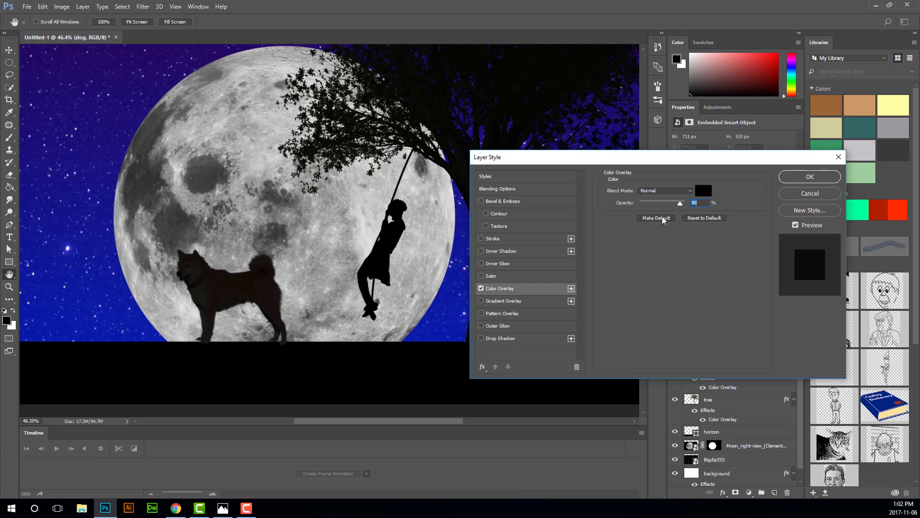
click(808, 179)
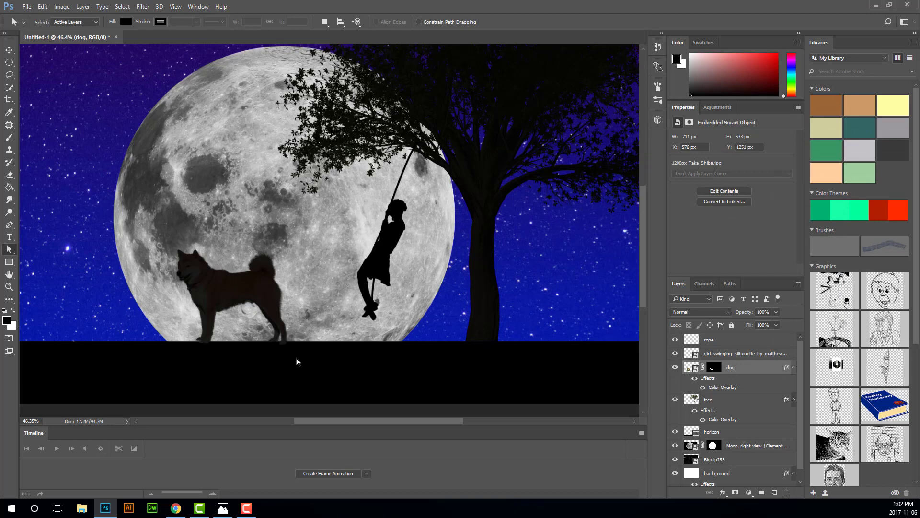
- Place clouds.jpg from the Moonlight Silhouette folder as an embedded image above the rope layer
click(734, 342)
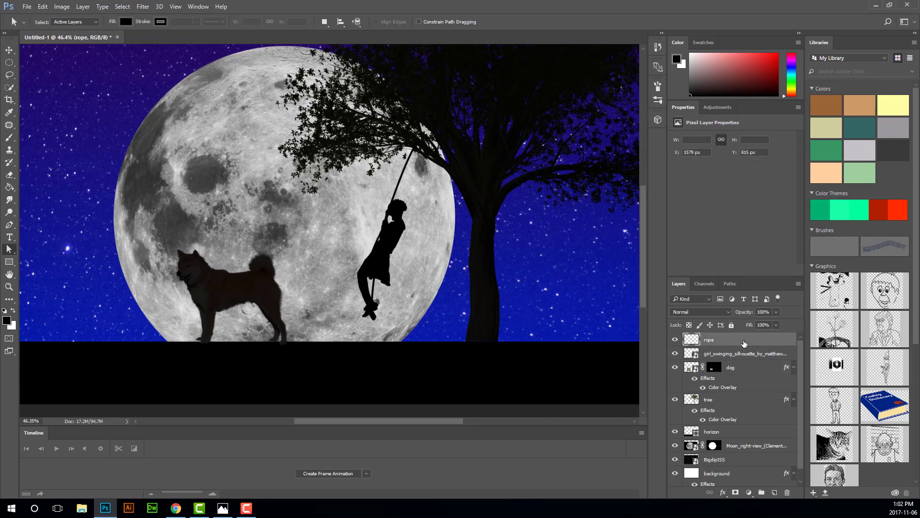
click(27, 9)
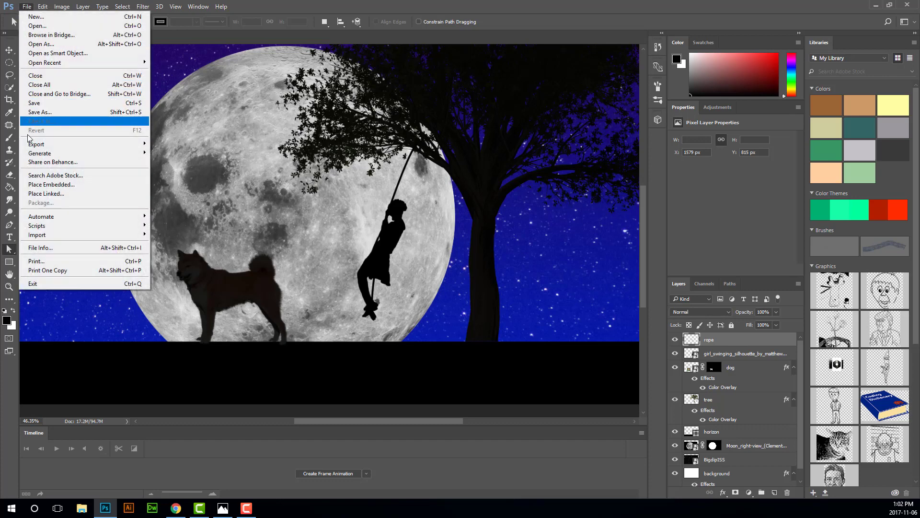
click(32, 185)
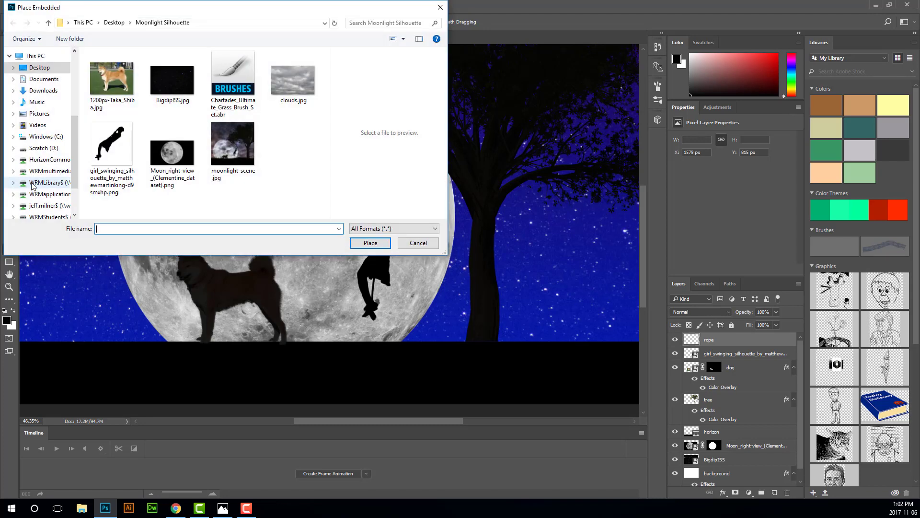
click(297, 83)
click(379, 243)
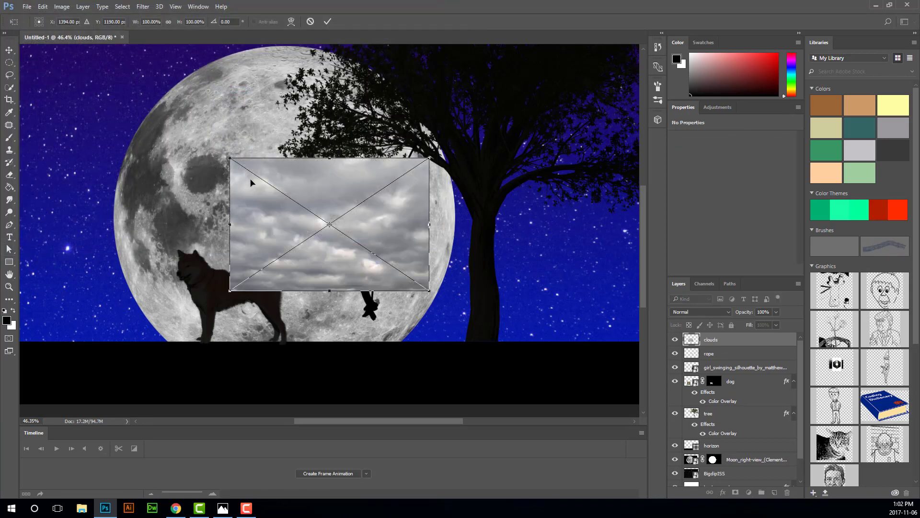
- Scale the placed clouds image to about 334% so it covers the whole canvas, and commit the transform
drag(230, 158, 21, 25)
drag(105, 91, 90, 138)
drag(417, 76, 183, 318)
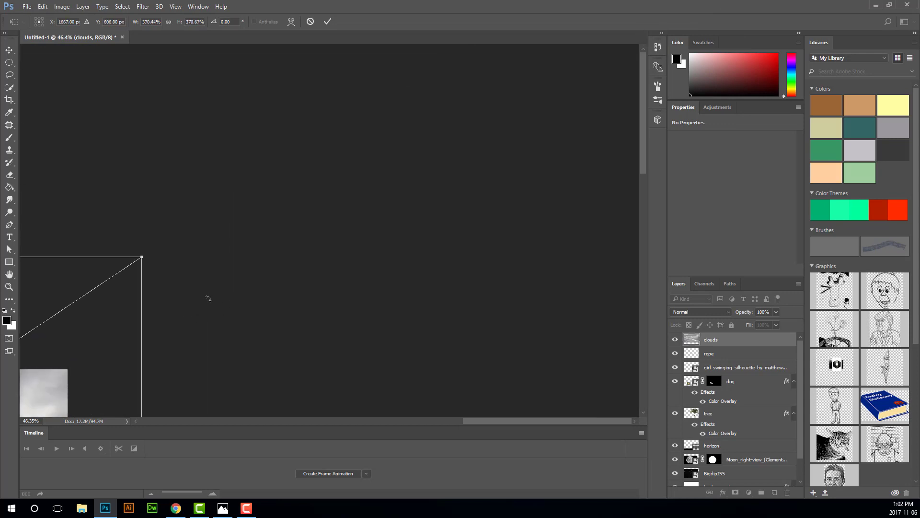
key(ctrl+0)
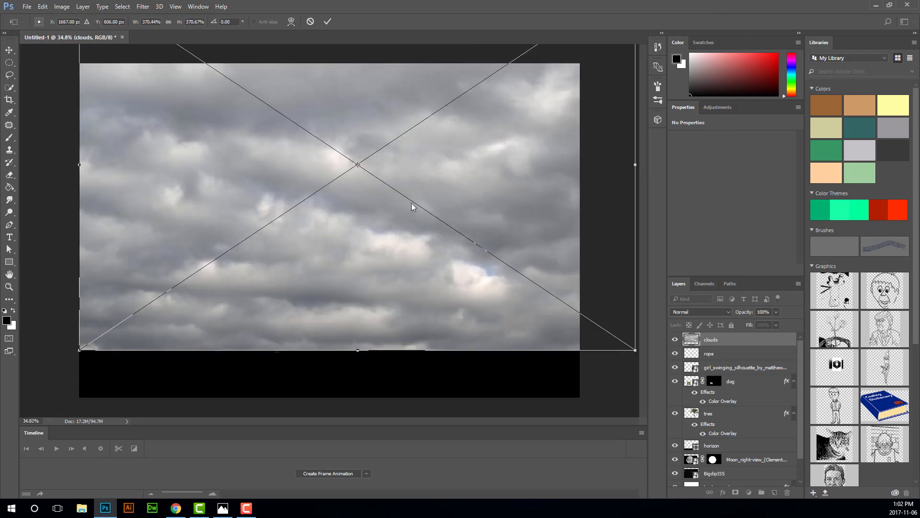
key(ctrl+minus)
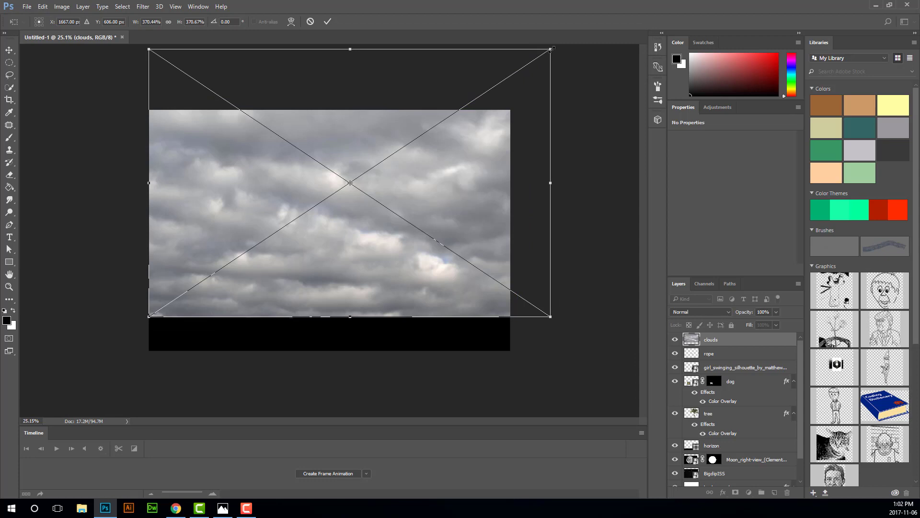
drag(552, 48, 490, 131)
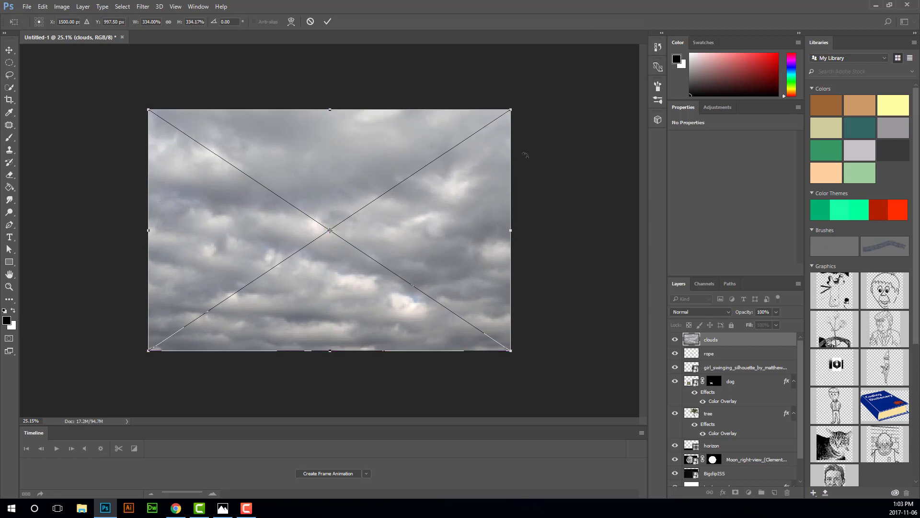
key(Return)
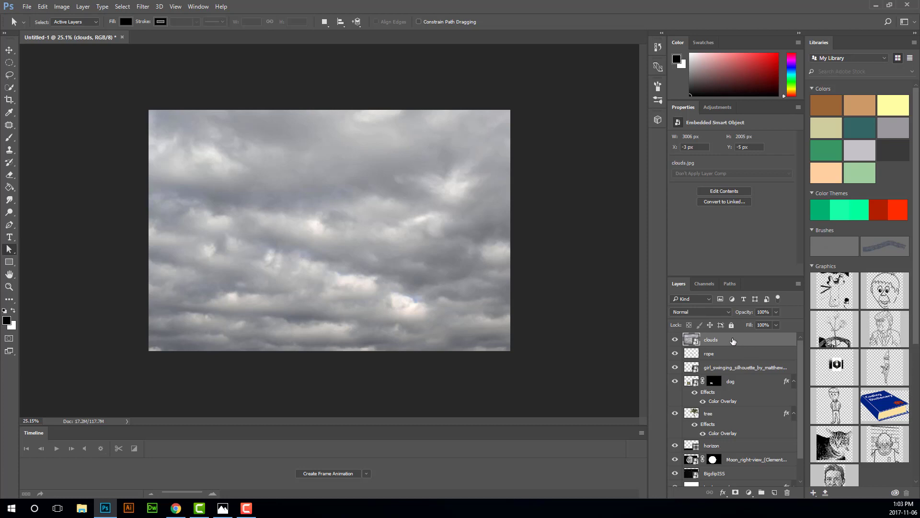
- Move the clouds layer between the horizon and moon layers and set its blend mode to Overlay
drag(733, 340, 734, 418)
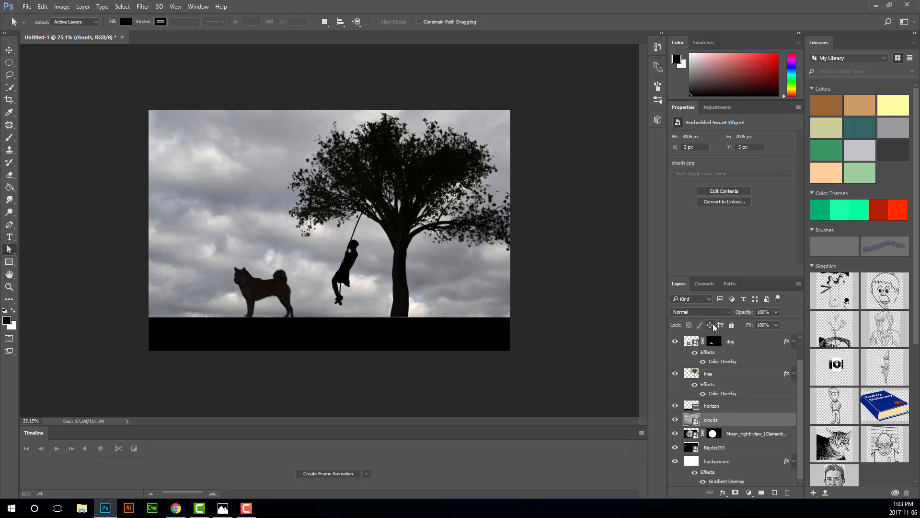
click(699, 311)
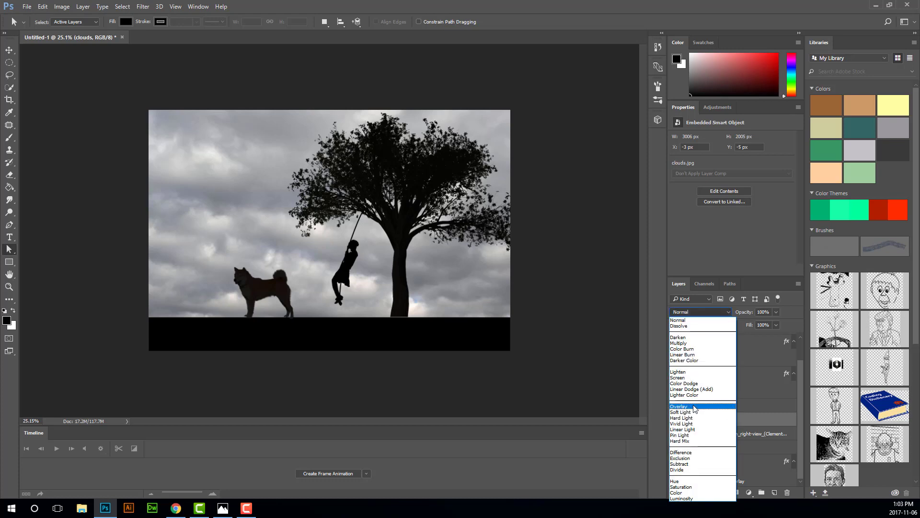
click(696, 407)
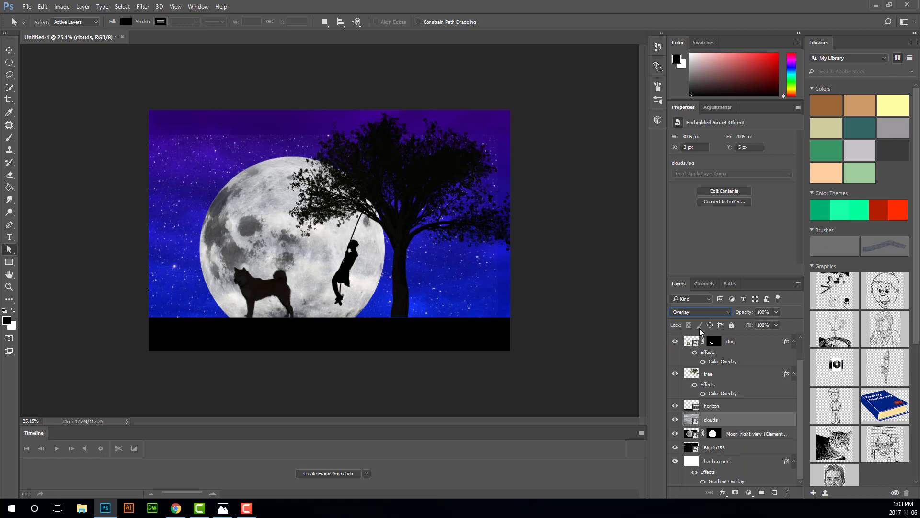
- Try the Screen blend mode on the clouds layer and return it to Overlay
click(701, 312)
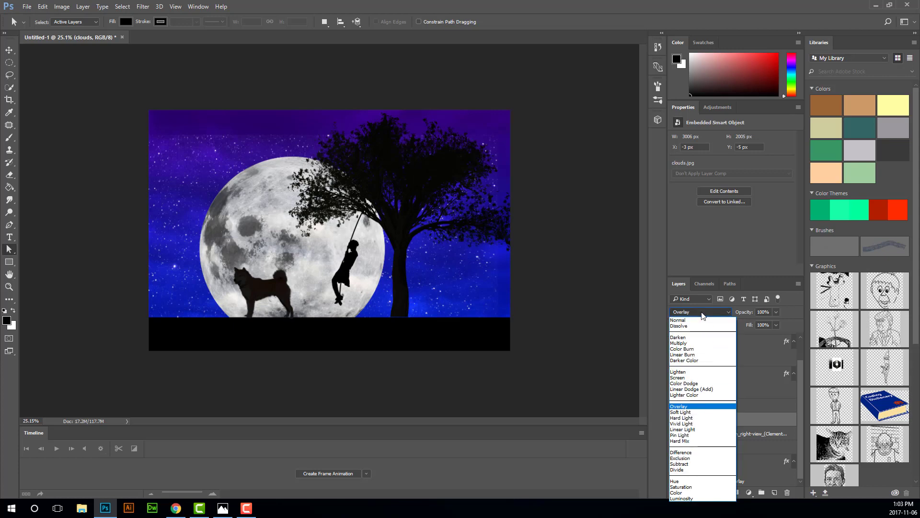
click(698, 378)
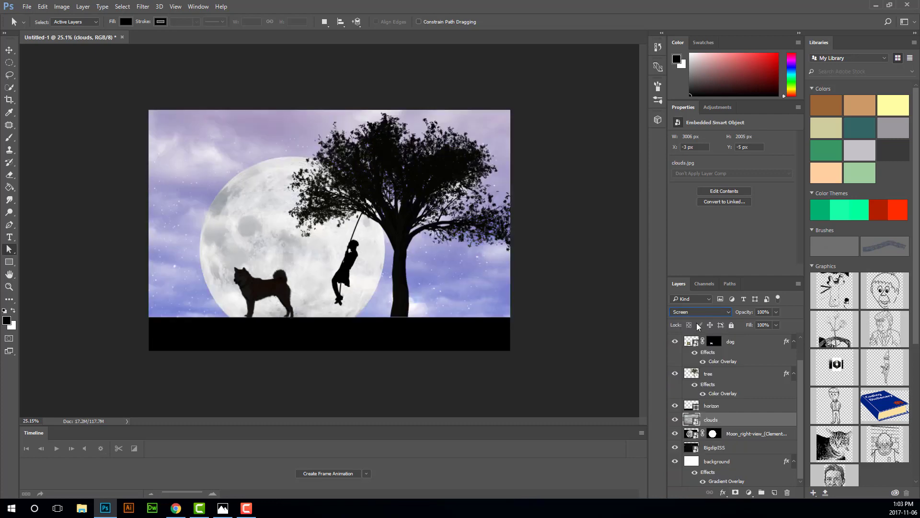
click(700, 311)
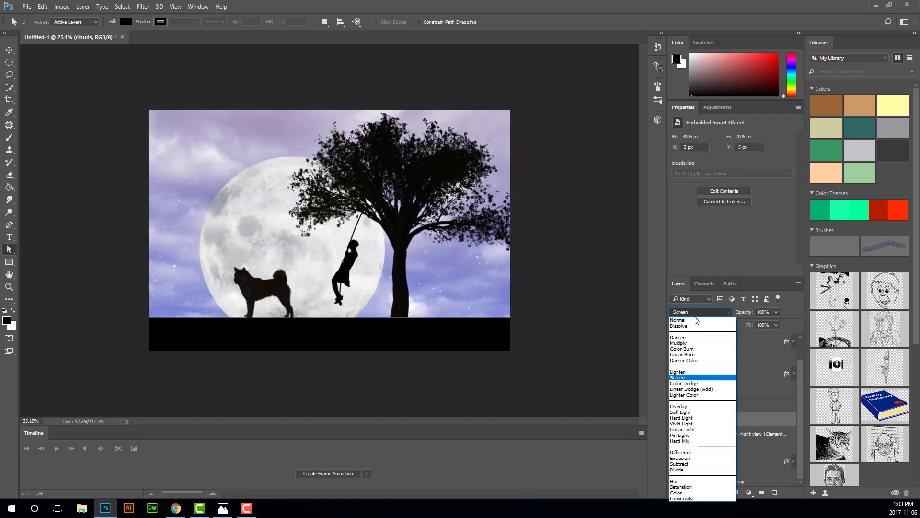
click(692, 406)
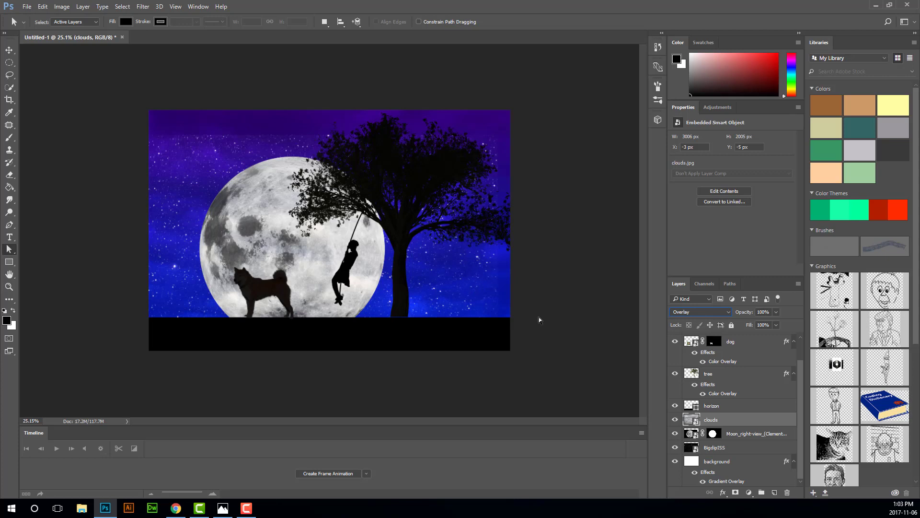
- Move the BigdipISS star layer up and to the right so its stars fill the sky to the canvas edges
click(727, 446)
key(ctrl+t)
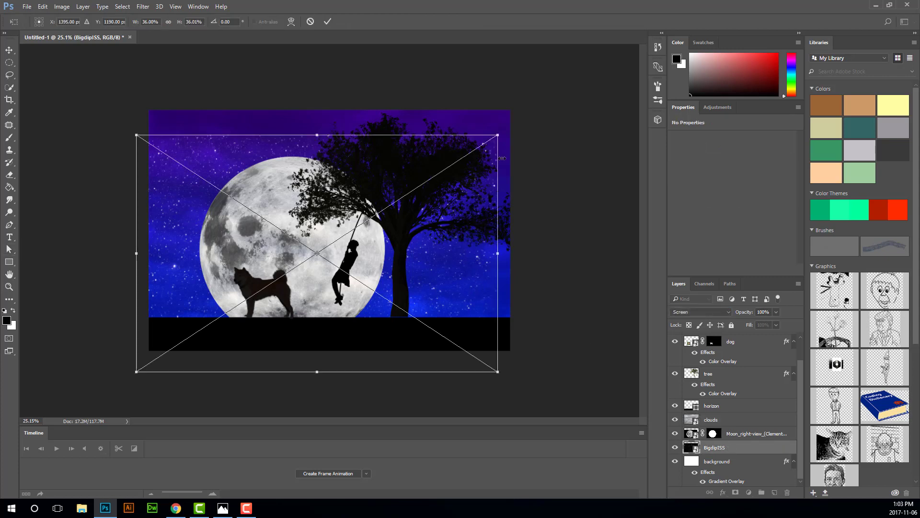
drag(443, 260, 458, 238)
key(Return)
key(a)
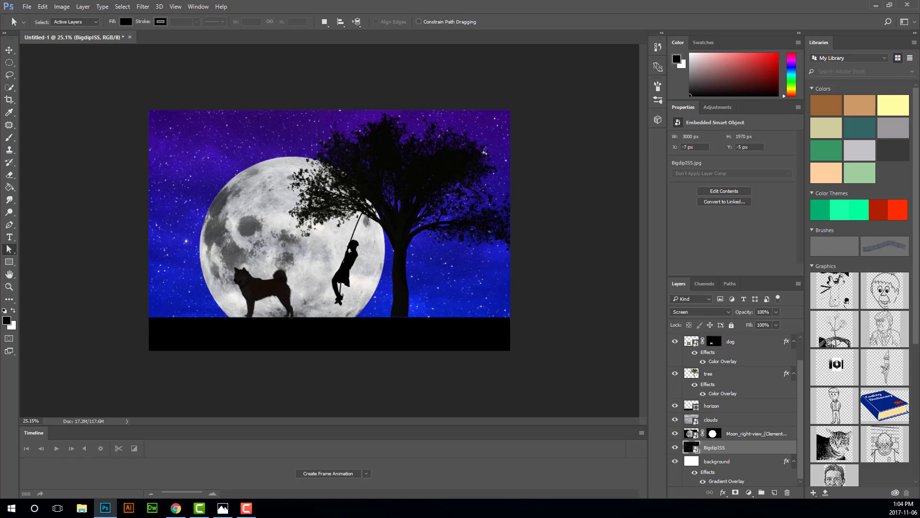
- Load the Charfades_Ultimate_Grass_Brush_Set.abr brushes from the Moonlight Silhouette folder on the Desktop for the Brush tool
click(9, 138)
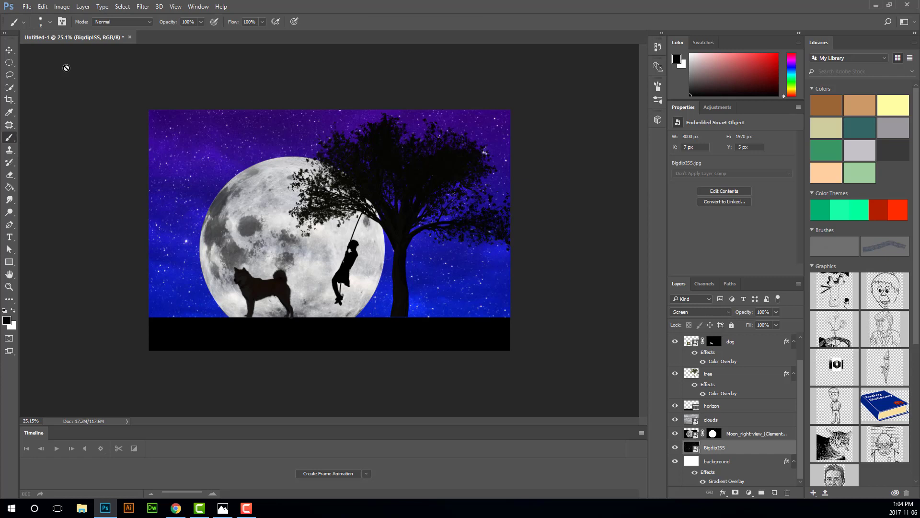
click(50, 22)
click(50, 22)
click(50, 23)
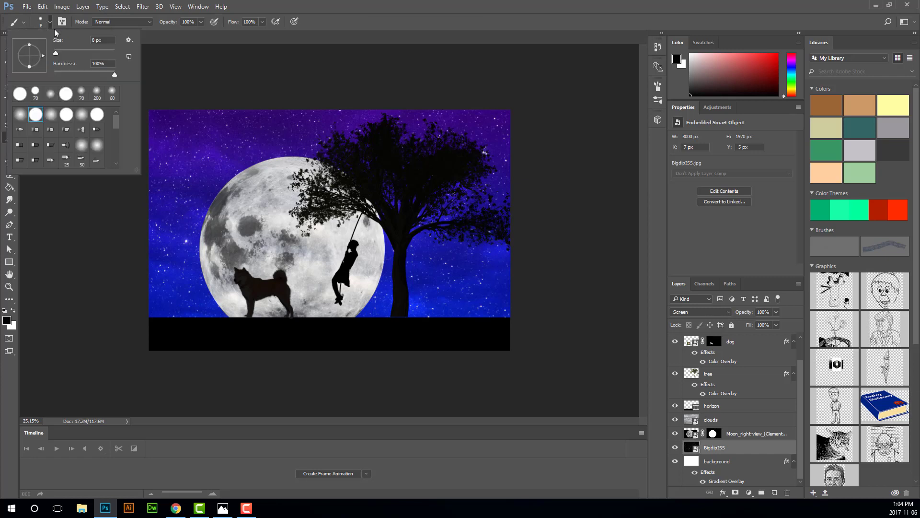
click(130, 42)
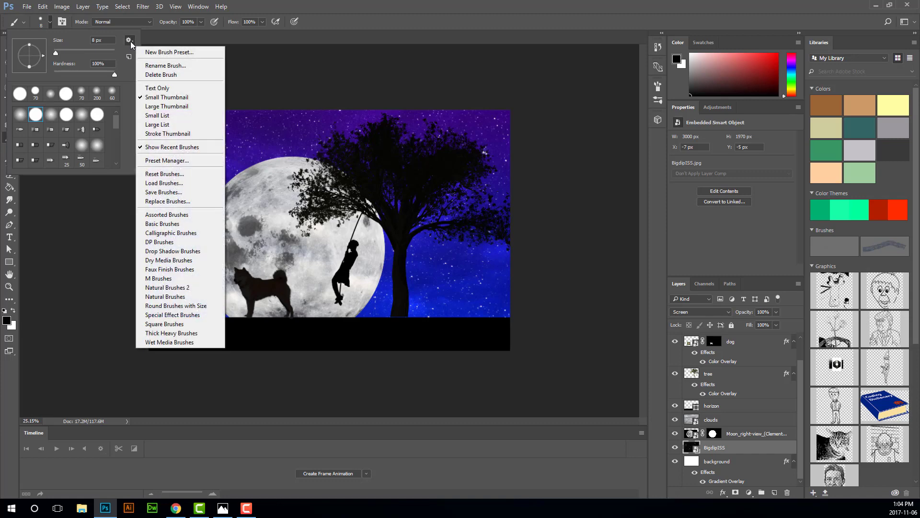
click(170, 183)
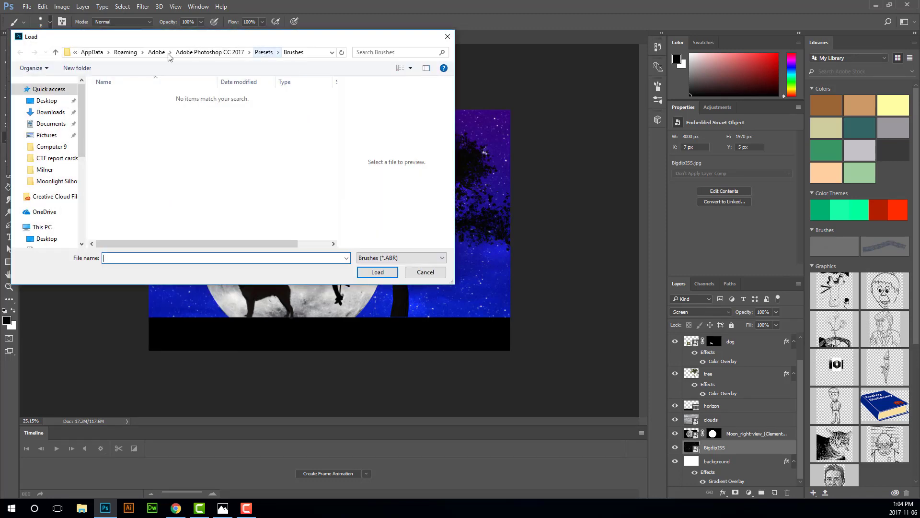
click(51, 113)
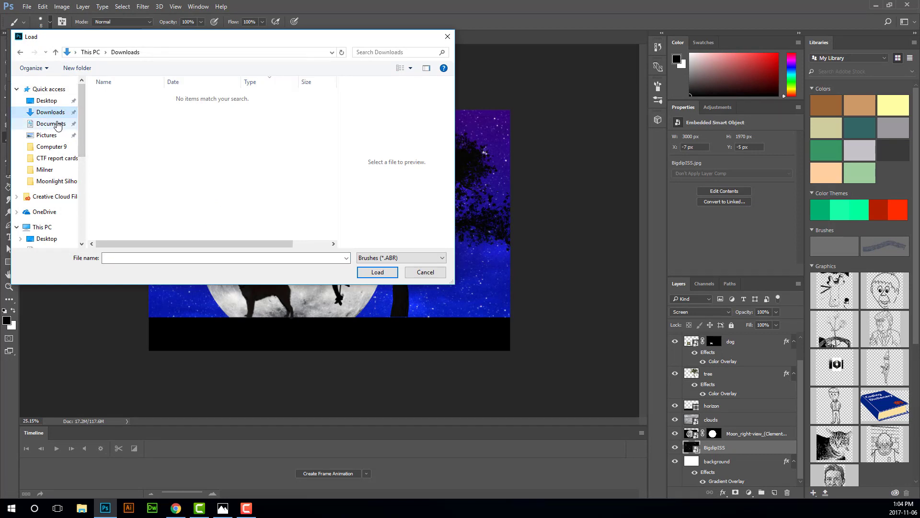
click(53, 104)
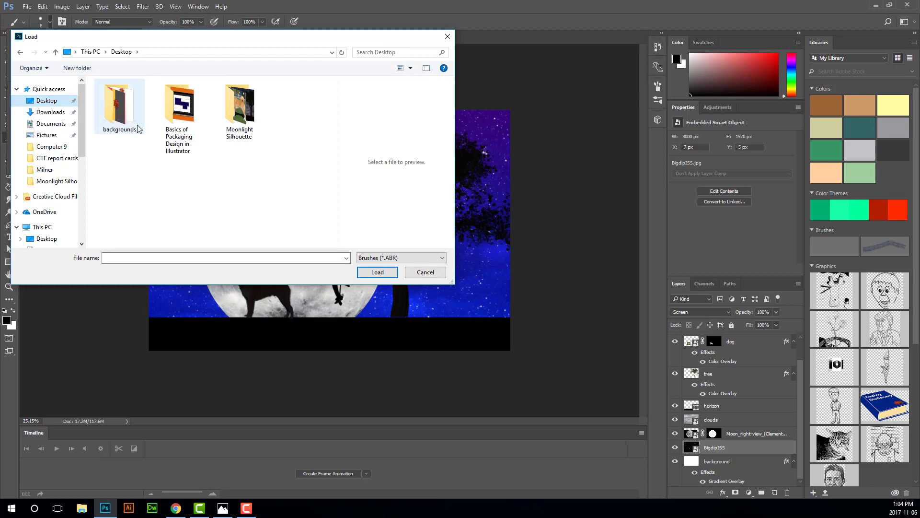
click(248, 117)
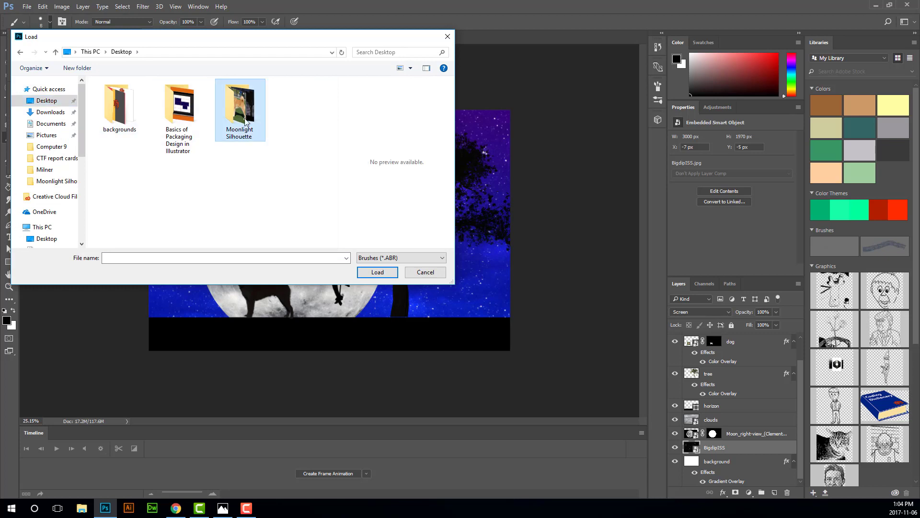
double_click(242, 112)
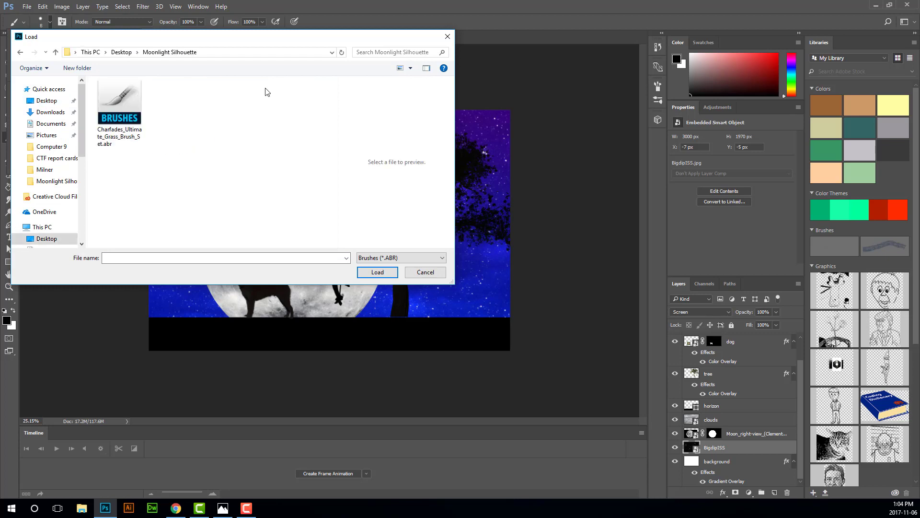
click(119, 98)
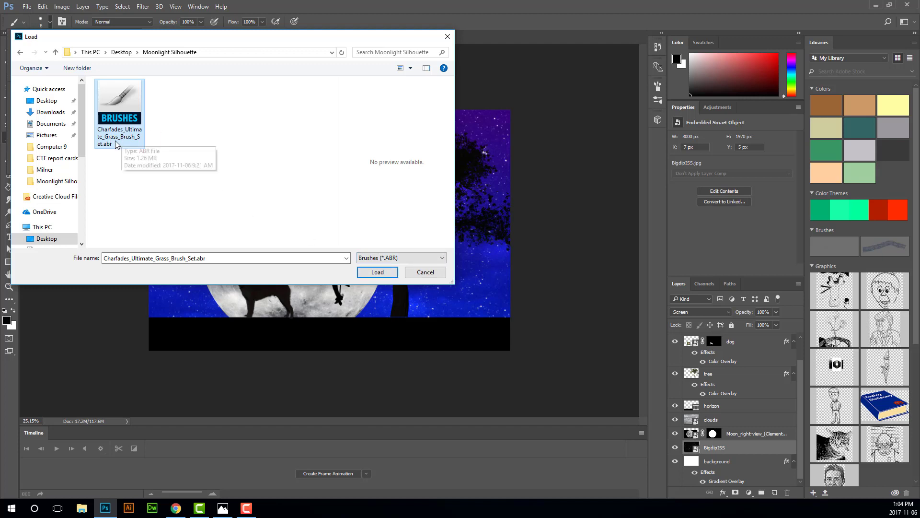
click(378, 272)
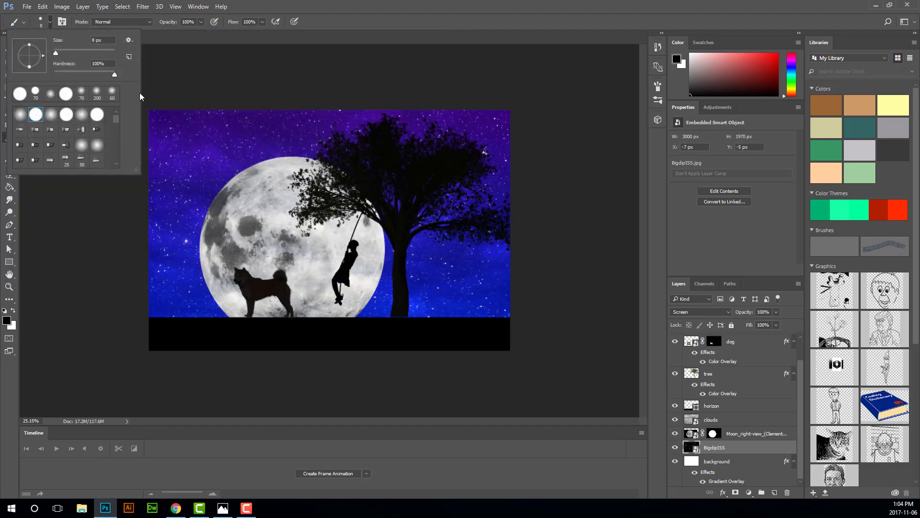
- Choose the 520 px grass tuft brush at the end of the loaded grass brushes
drag(116, 123, 113, 157)
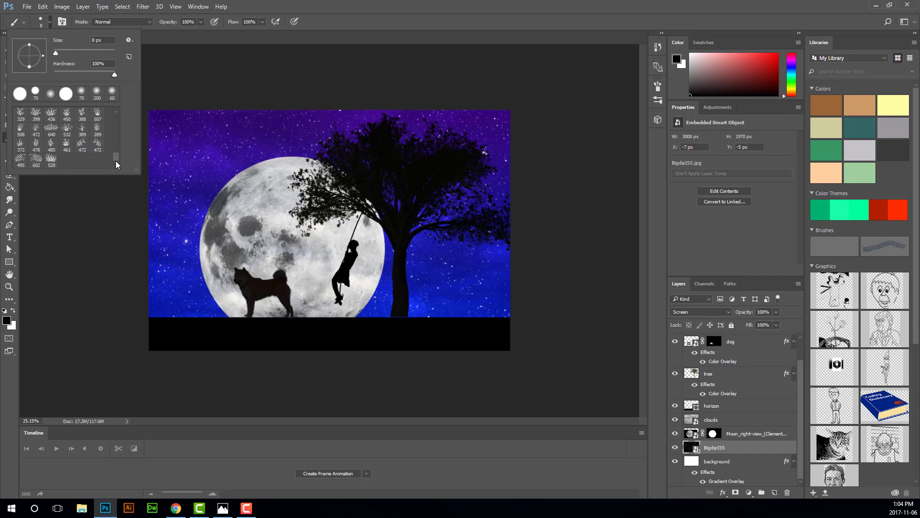
click(51, 160)
click(48, 25)
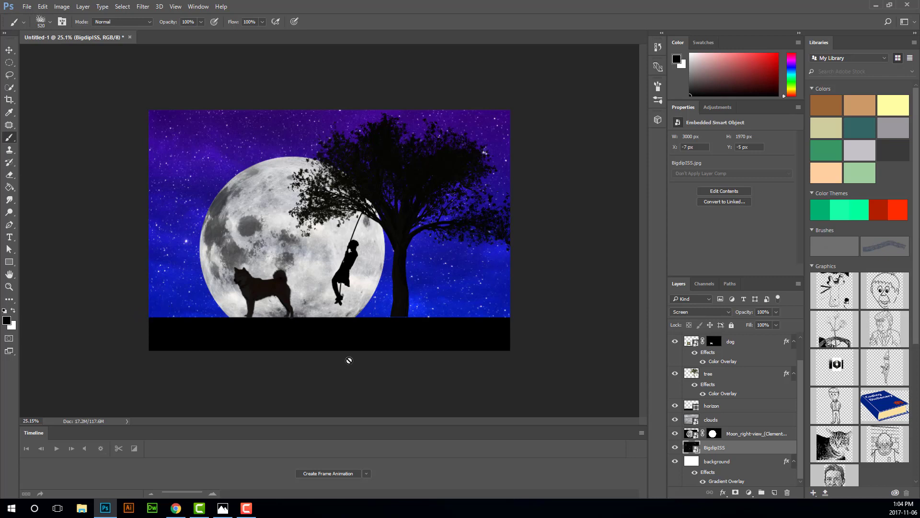
- Create a new empty layer and move it above the rope layer to the top of the layer stack
click(741, 345)
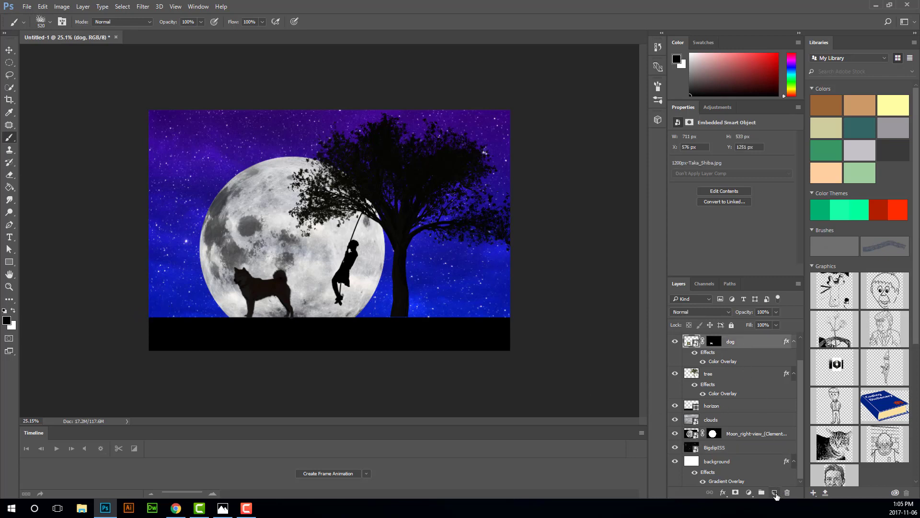
click(774, 492)
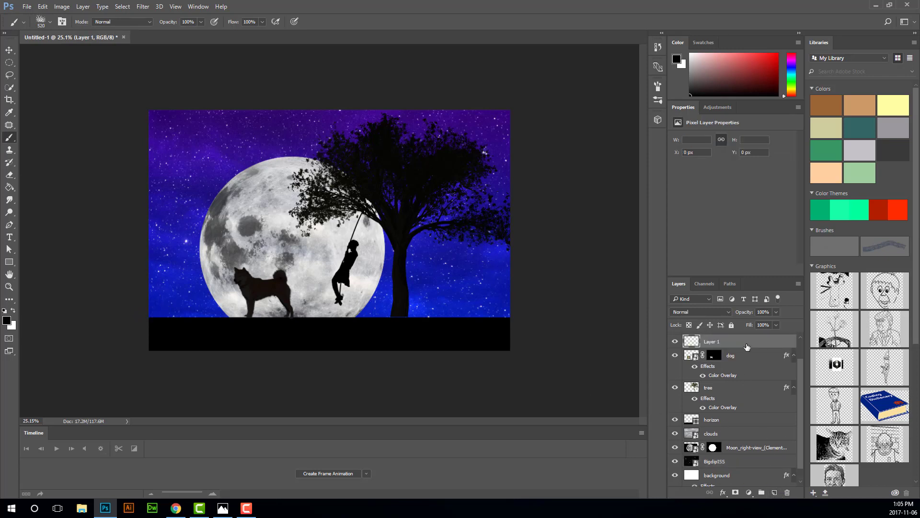
drag(799, 375, 800, 348)
drag(747, 367, 739, 338)
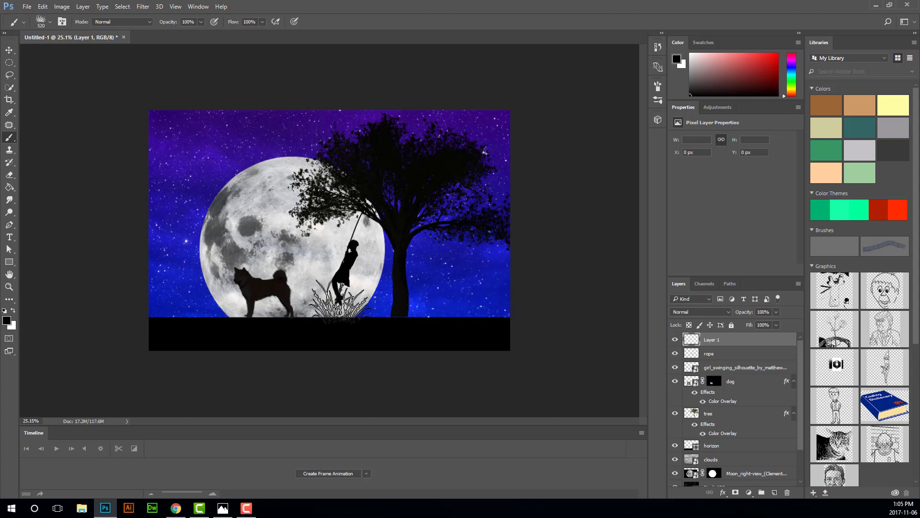
- Reduce the grass brush size to 146 px
click(50, 22)
drag(95, 54, 91, 54)
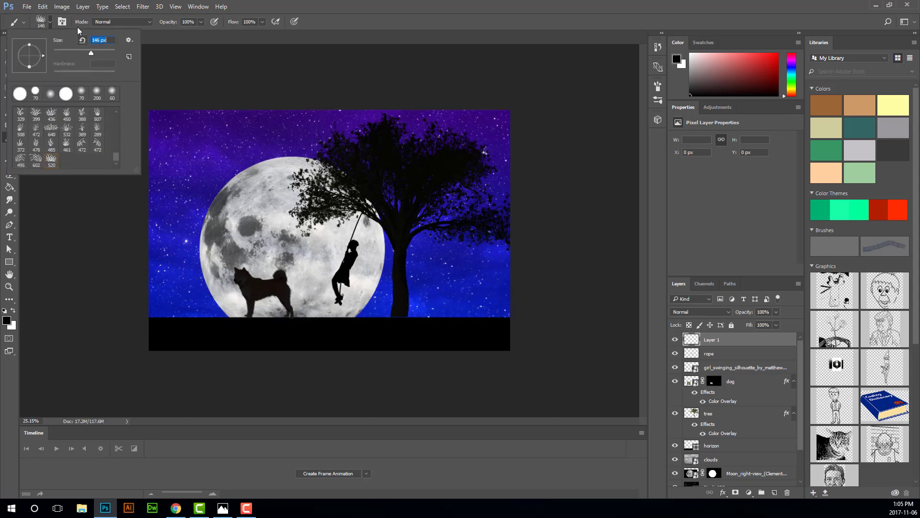
click(51, 22)
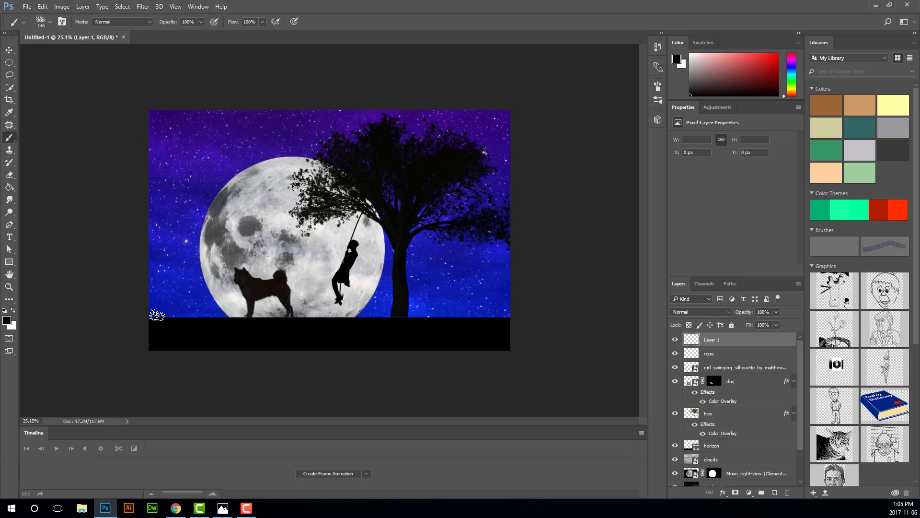
- Try to paint a strip of grass along the horizon from the canvas edge to beneath the swinging girl
mouse_move(157, 315)
mouse_down()
mouse_move(324, 314)
mouse_move(360, 327)
mouse_move(367, 315)
mouse_move(373, 326)
mouse_move(349, 314)
mouse_up()
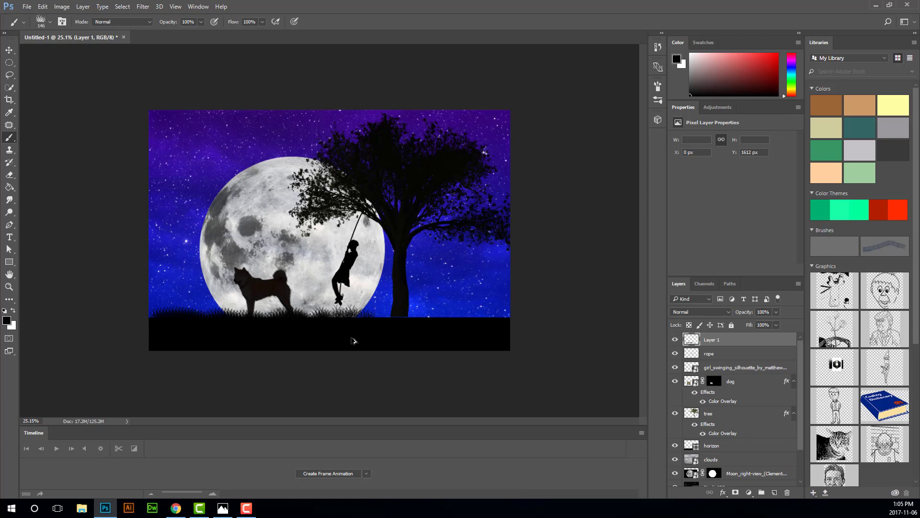
key(ctrl+alt+z)
key(ctrl+alt+z)
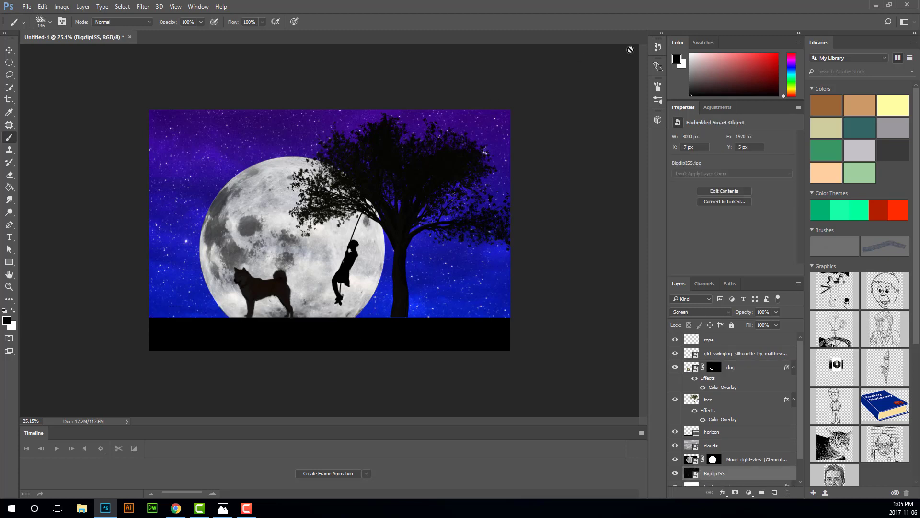
- Restore the Layer Order state in the history to bring back the empty layer above the rope layer
click(658, 48)
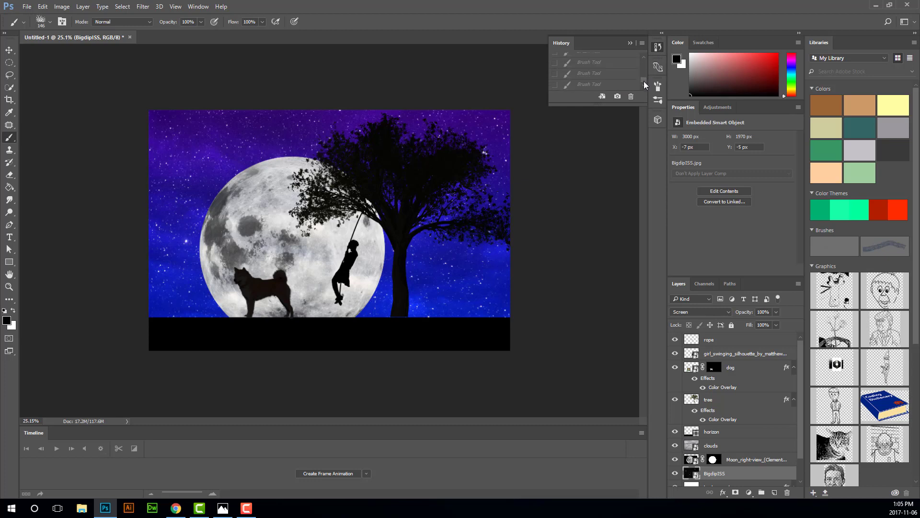
drag(645, 78, 645, 74)
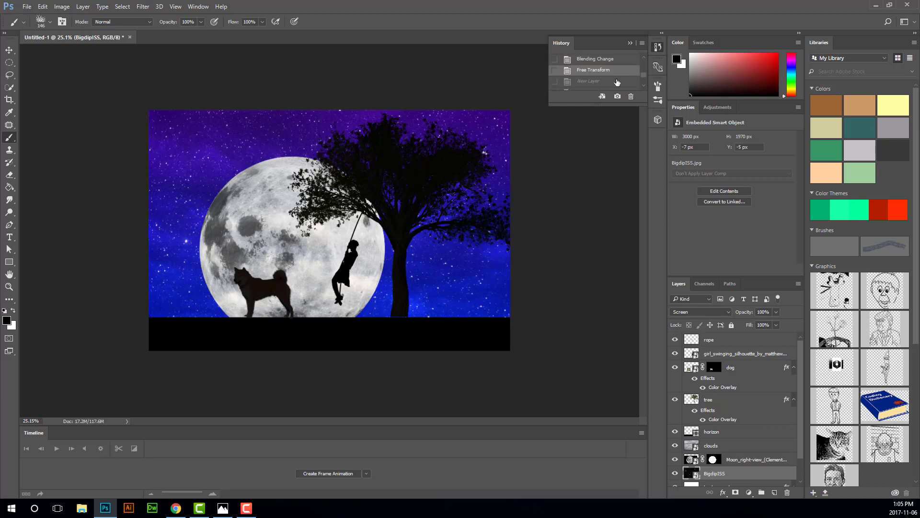
click(608, 82)
click(608, 83)
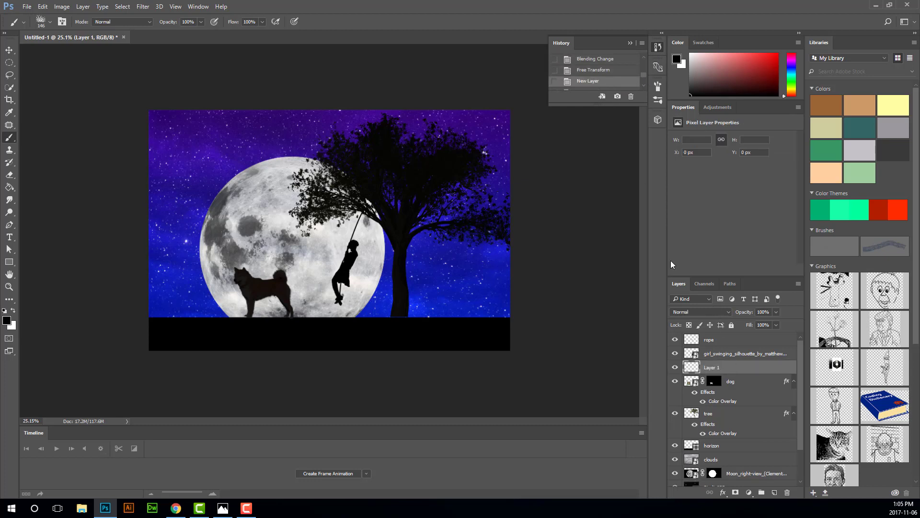
scroll(615, 84, down, 1)
click(598, 83)
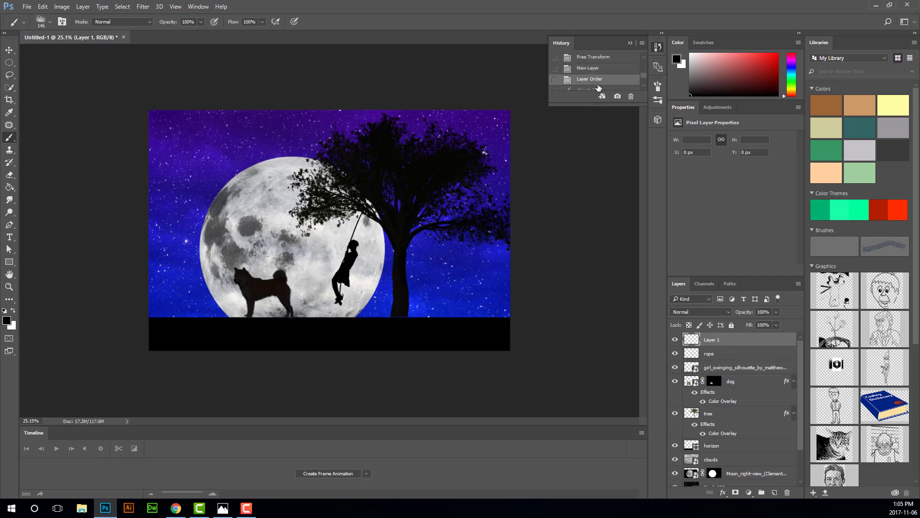
- Rename the empty top layer as grass
double_click(713, 346)
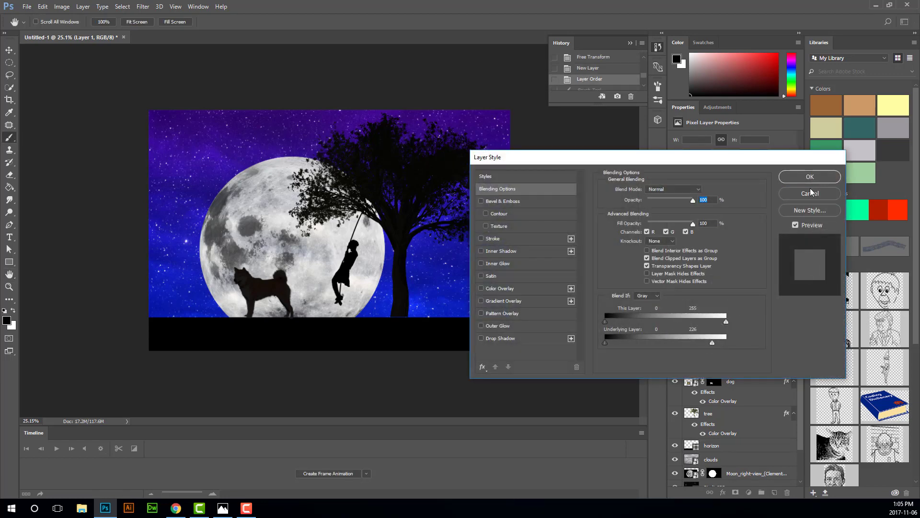
click(810, 187)
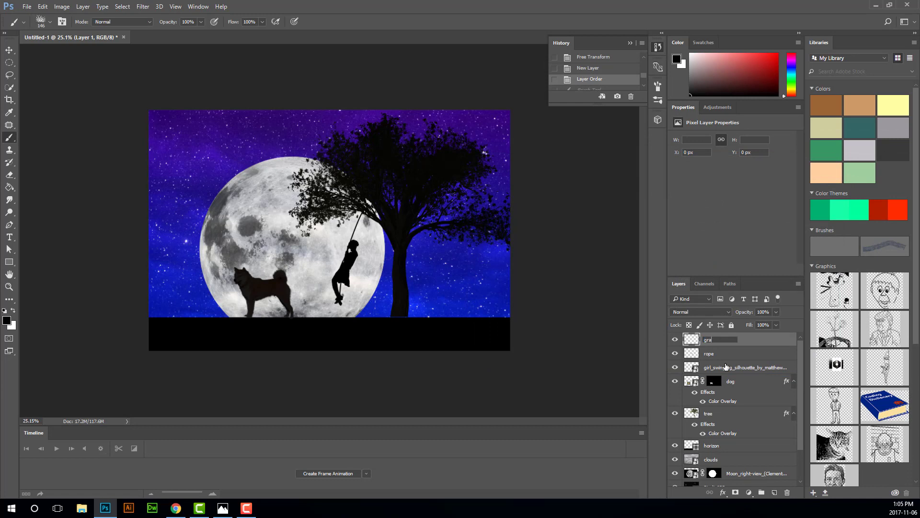
key(Return)
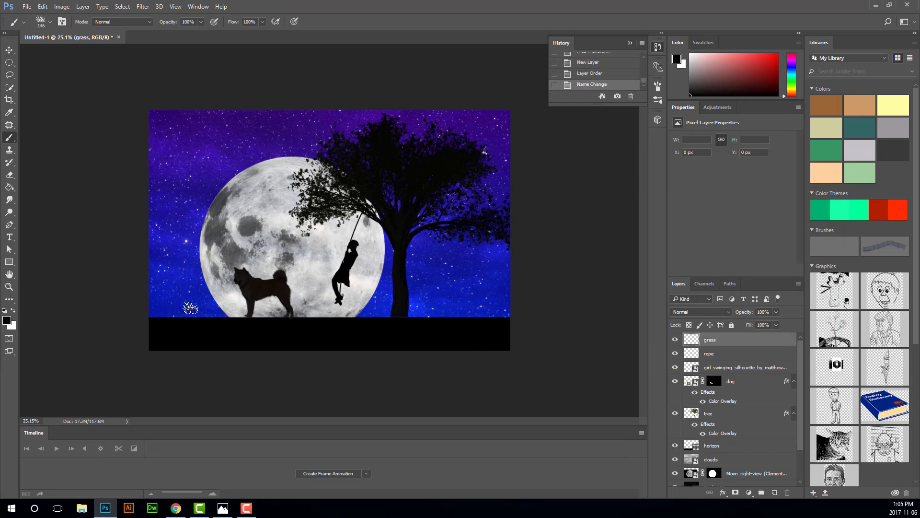
- Paint short grass tufts on the grass layer along the horizon, from the canvas edge behind the dog to below the girl
click(154, 315)
click(167, 317)
click(178, 314)
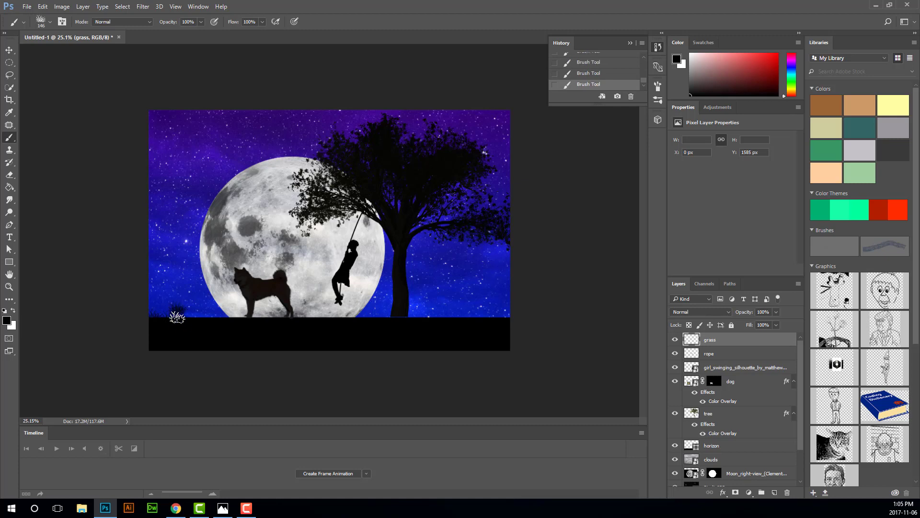
click(195, 316)
click(188, 313)
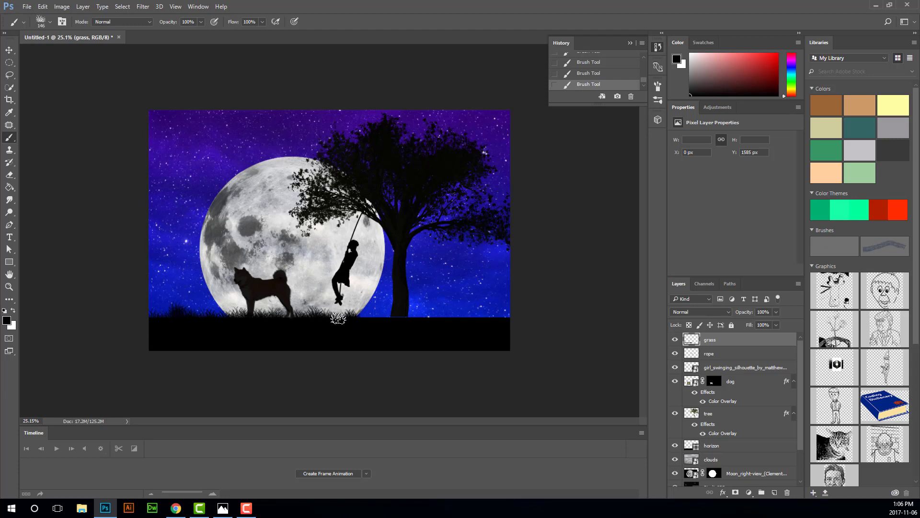
- Add curved grass tufts along the horizon around the dog and the moon's base using the 602 px grass brush sized to 175 px
key(ctrl+plus)
key(ctrl+plus)
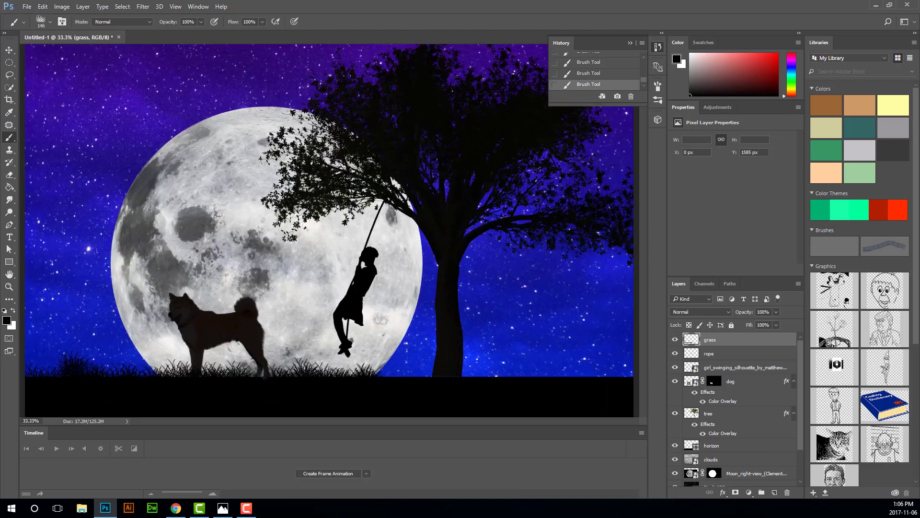
mouse_move(378, 325)
mouse_down()
mouse_move(376, 225)
mouse_move(414, 221)
mouse_up()
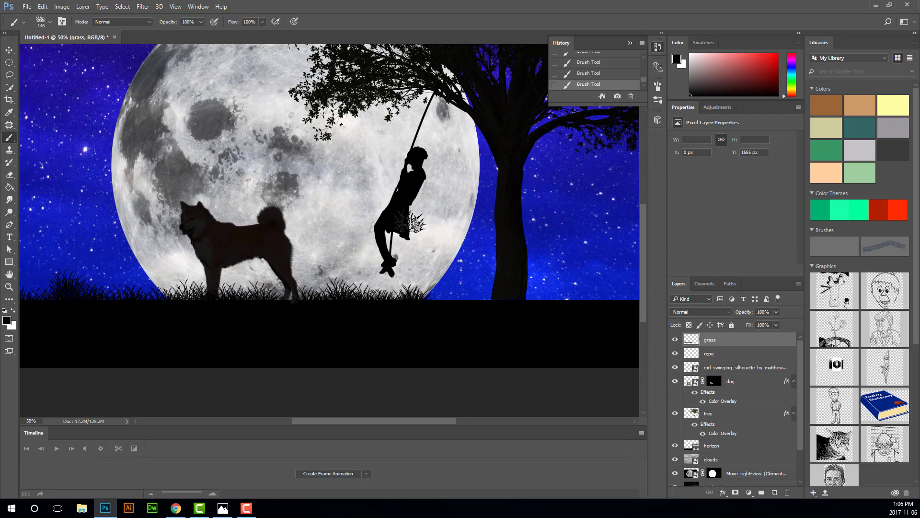
click(51, 22)
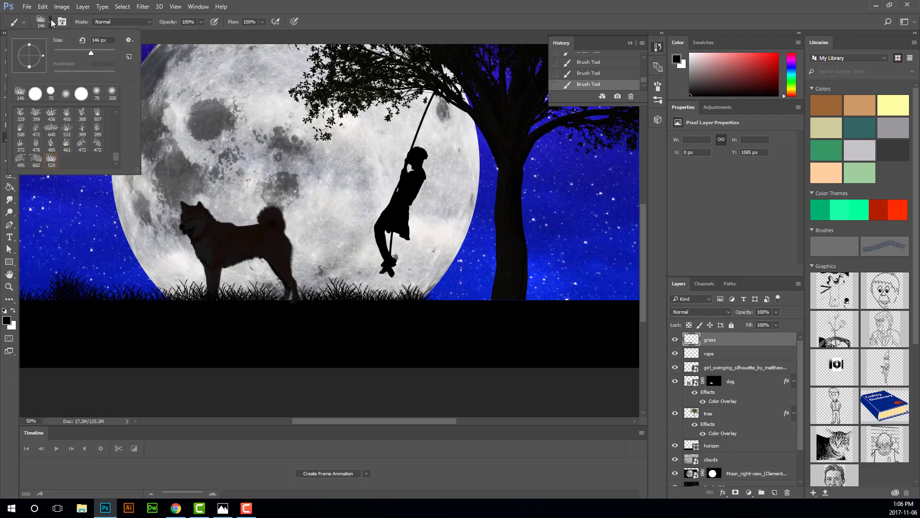
click(37, 165)
key(Return)
key(bracketright)
key(bracketright)
key(bracketright)
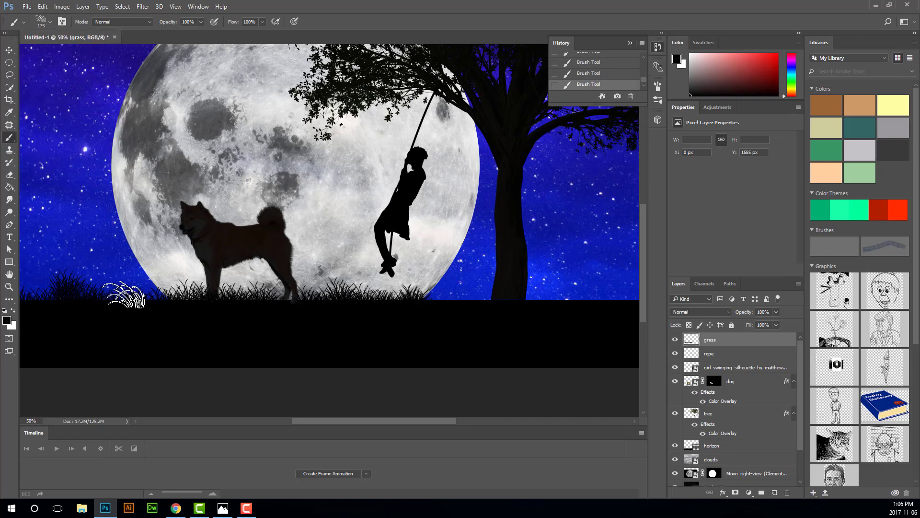
click(134, 290)
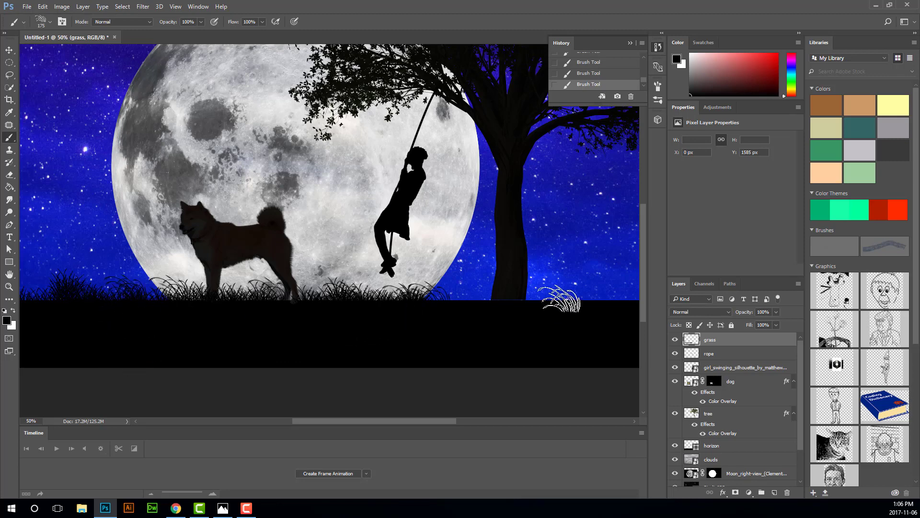
click(450, 287)
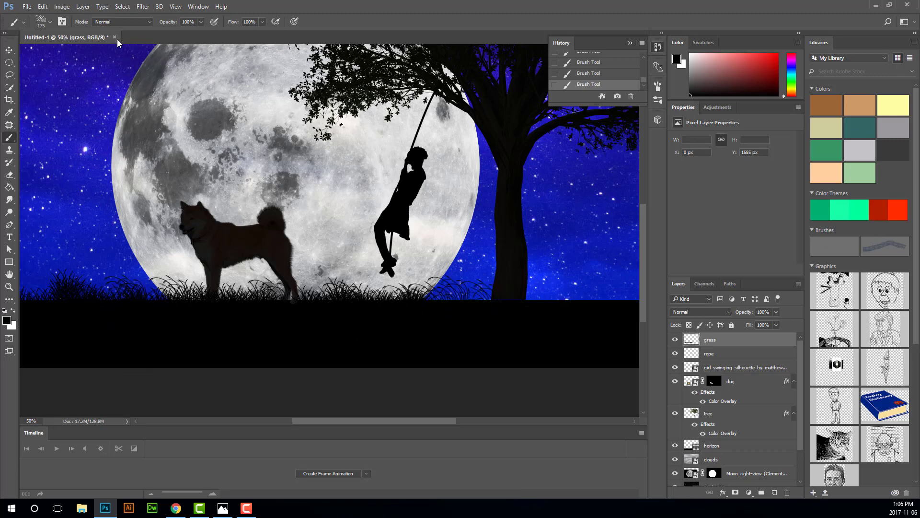
- Extend the grass past the tree to the canvas edge using the 495 px curved grass brush sized to 124 px
click(50, 22)
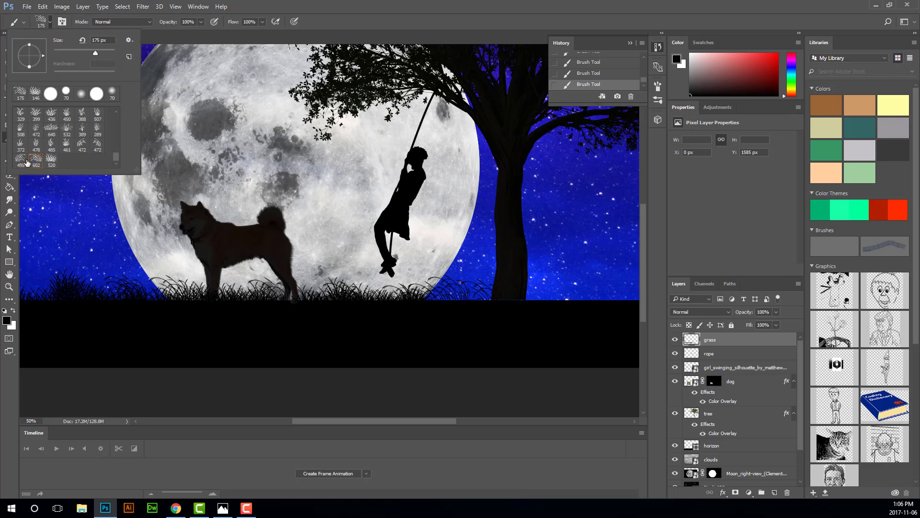
click(21, 160)
click(88, 53)
click(37, 23)
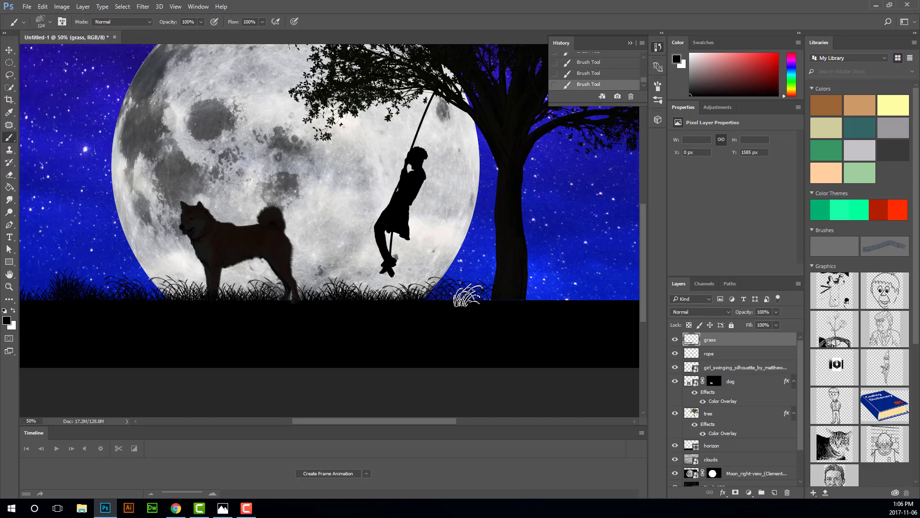
click(614, 294)
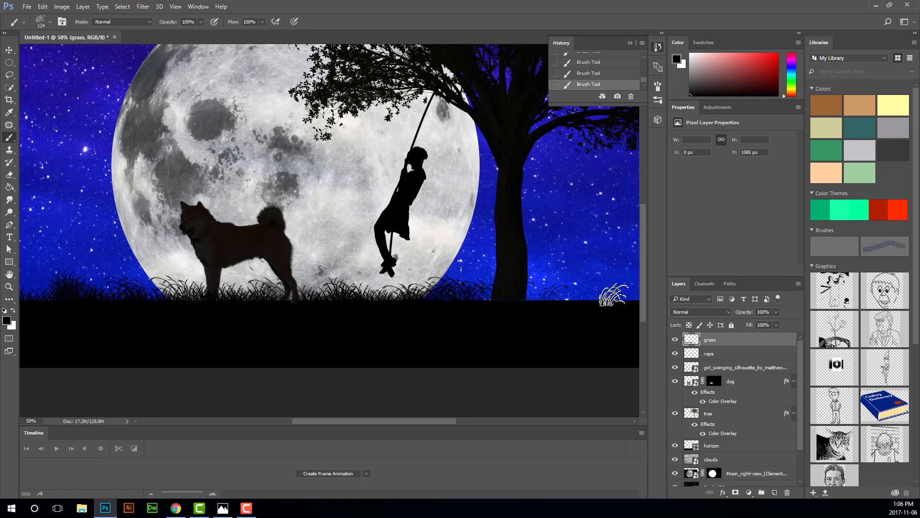
click(572, 289)
click(552, 289)
click(525, 290)
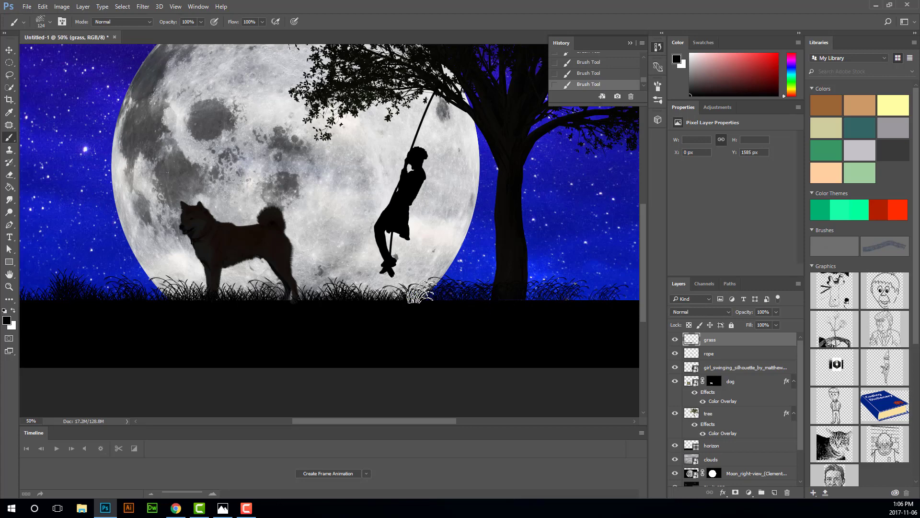
click(565, 280)
drag(507, 293, 314, 272)
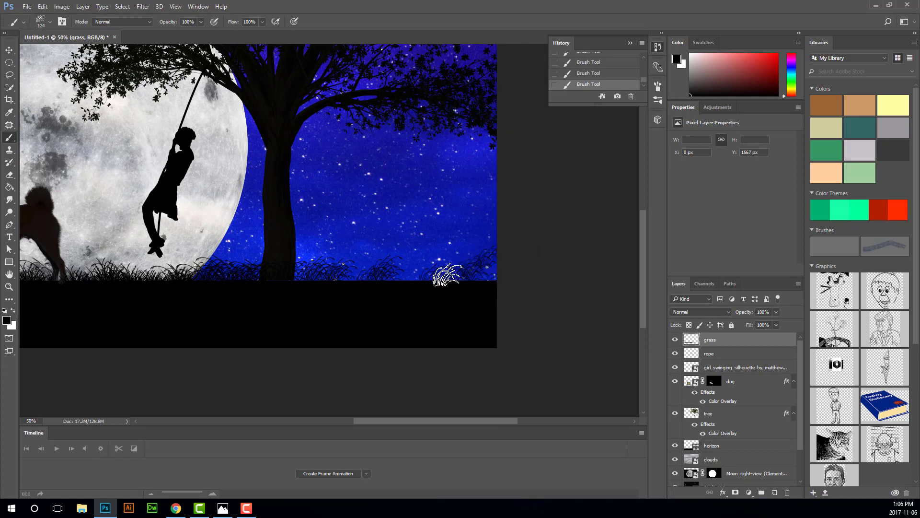
click(482, 264)
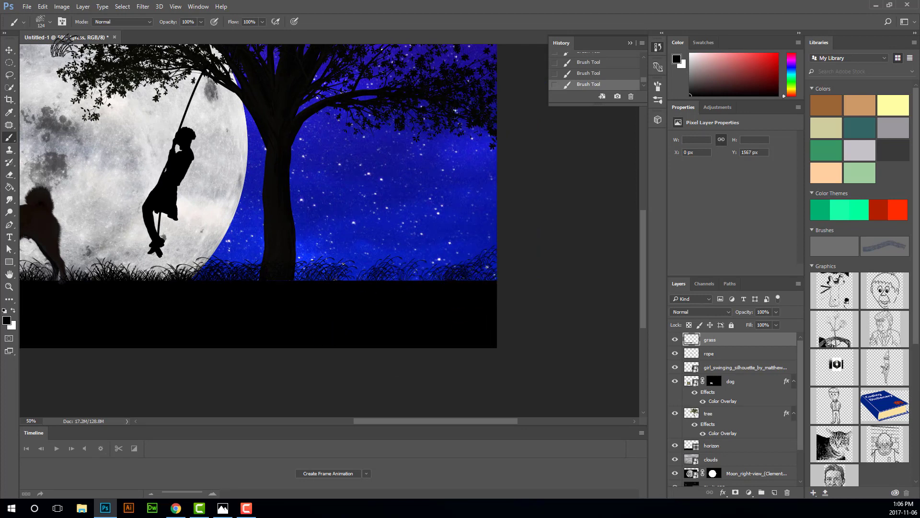
- Choose the 461 px grass brush, undo the oversized tuft beside the tree, and fill the horizon there with tufts at 150 px
click(50, 22)
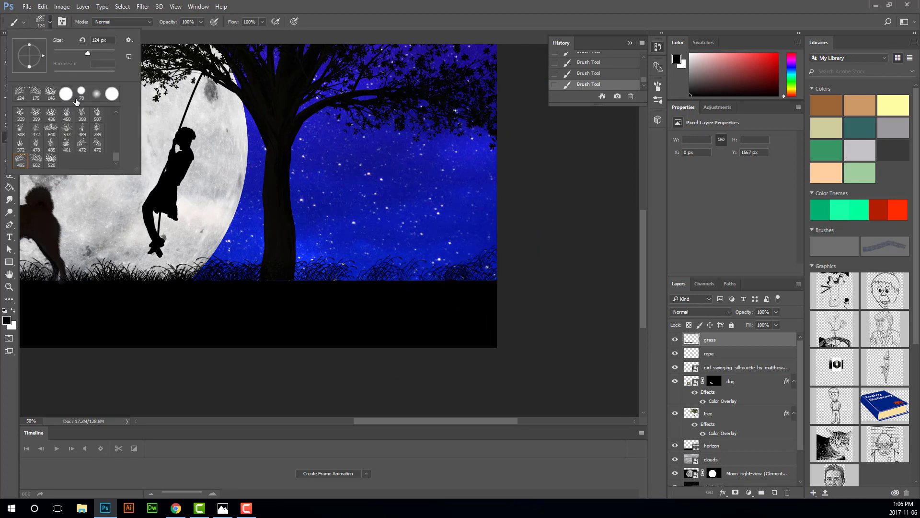
click(71, 147)
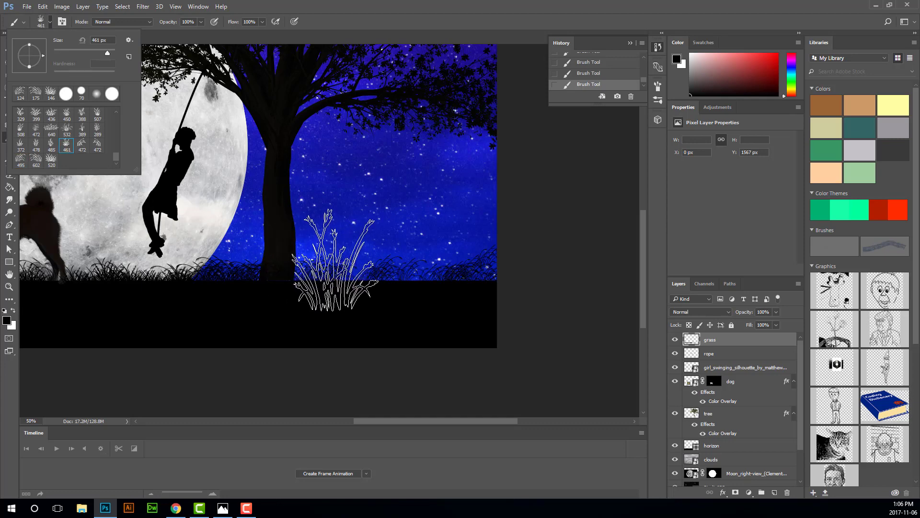
click(329, 244)
key(bracketleft)
key(bracketleft)
key(bracketleft)
key(bracketleft)
key(bracketleft)
key(bracketleft)
key(bracketleft)
key(bracketleft)
key(bracketleft)
key(bracketleft)
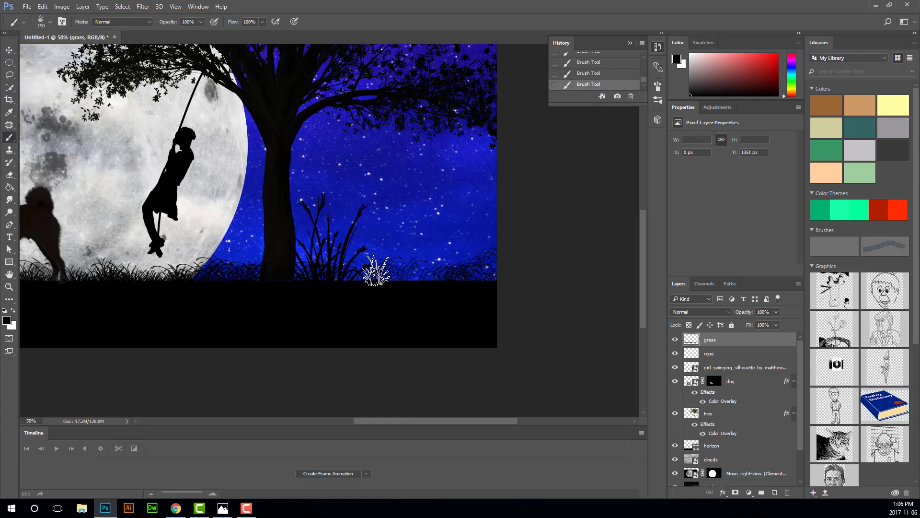
key(ctrl+z)
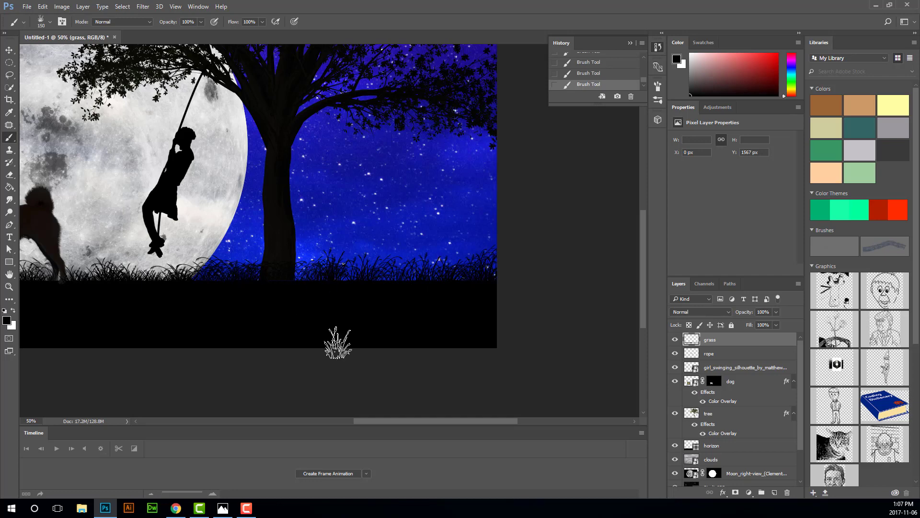
- Fit the composition to the window, collapse the history and view the artwork in full-screen mode
key(ctrl+0)
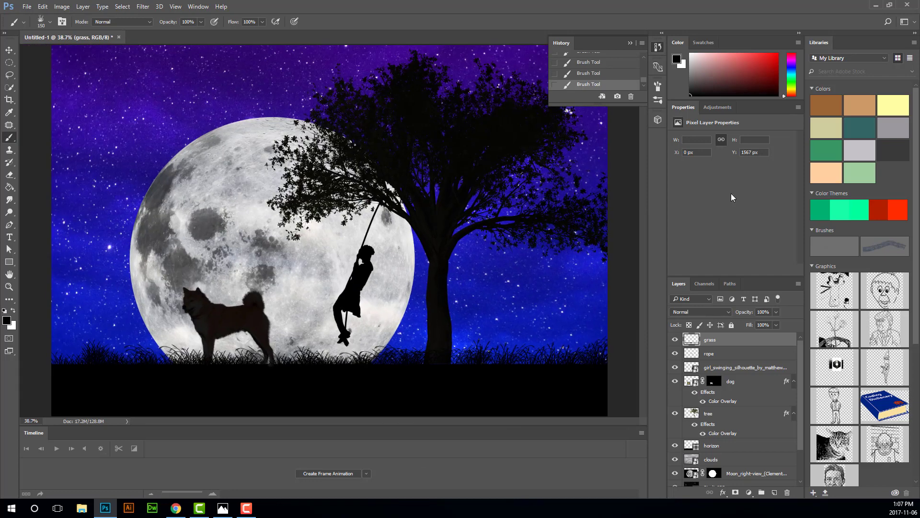
click(630, 43)
key(f)
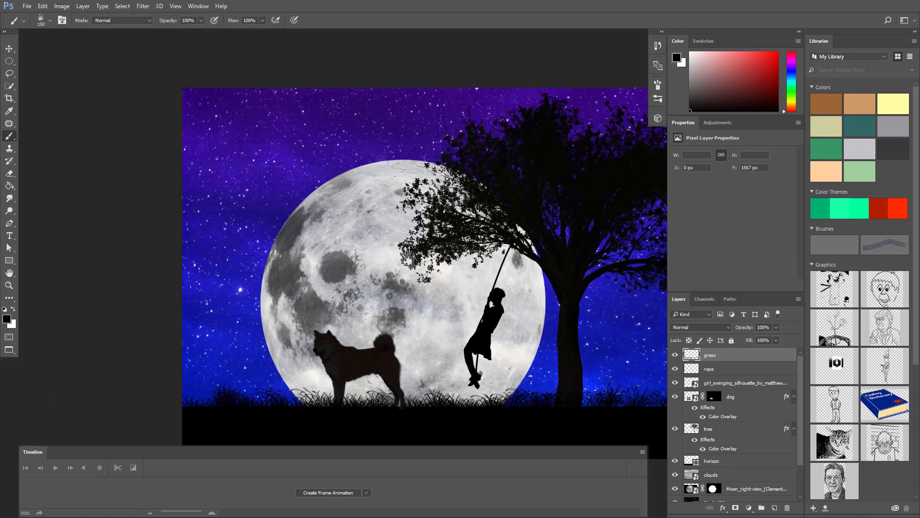
key(f)
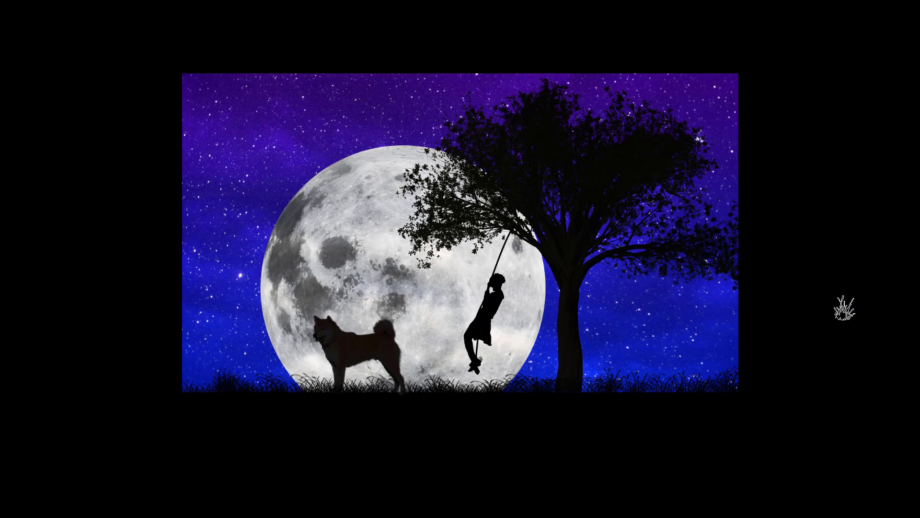